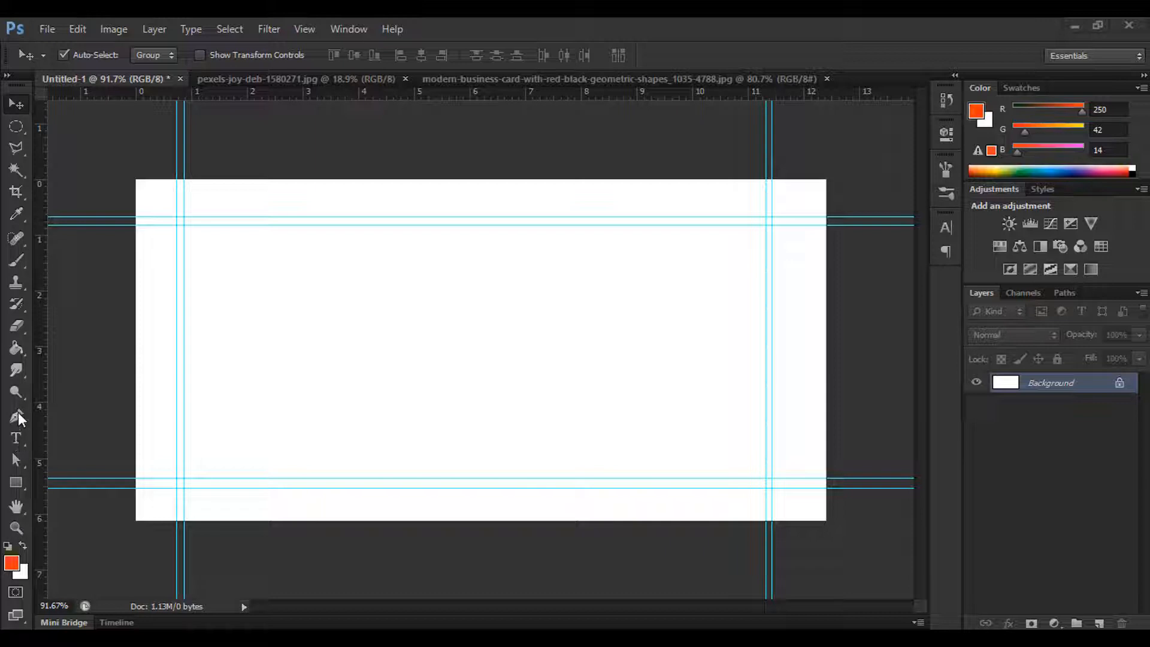
Activate the Pen Tool and set its drawing mode to Path
click(16, 417)
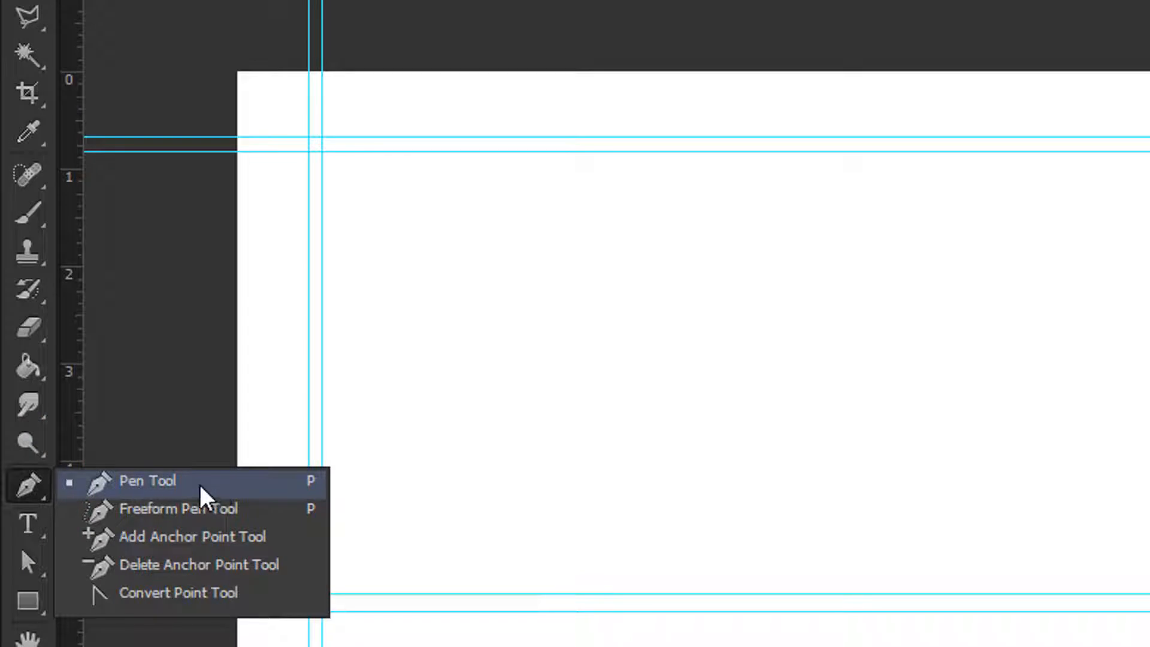
click(173, 483)
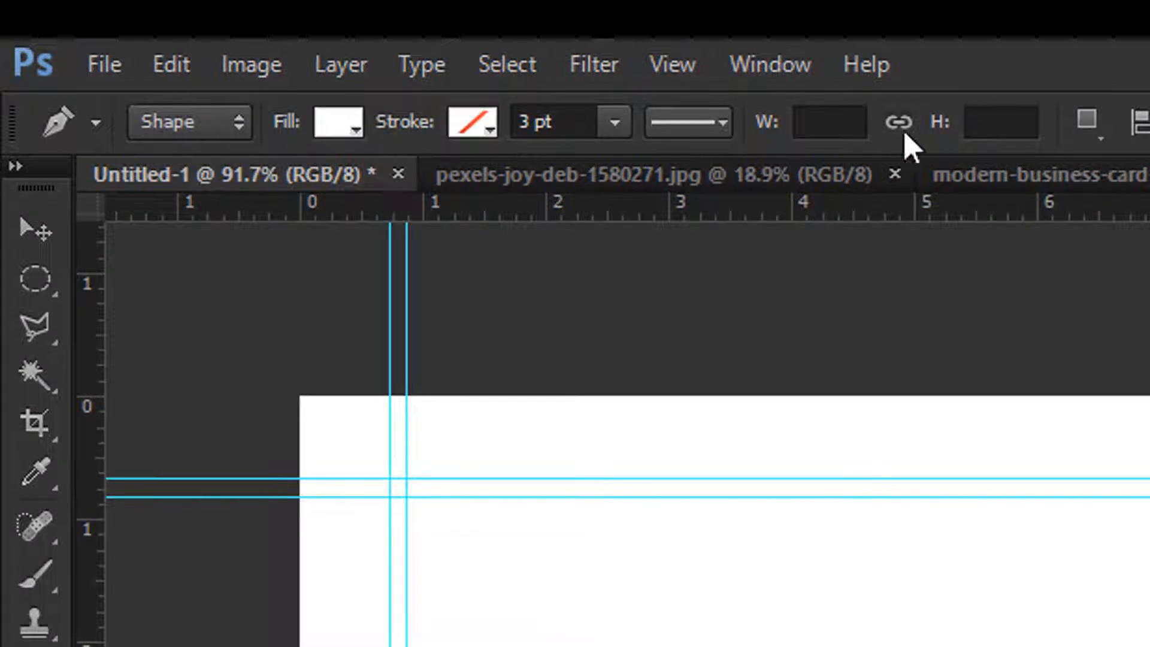
click(71, 132)
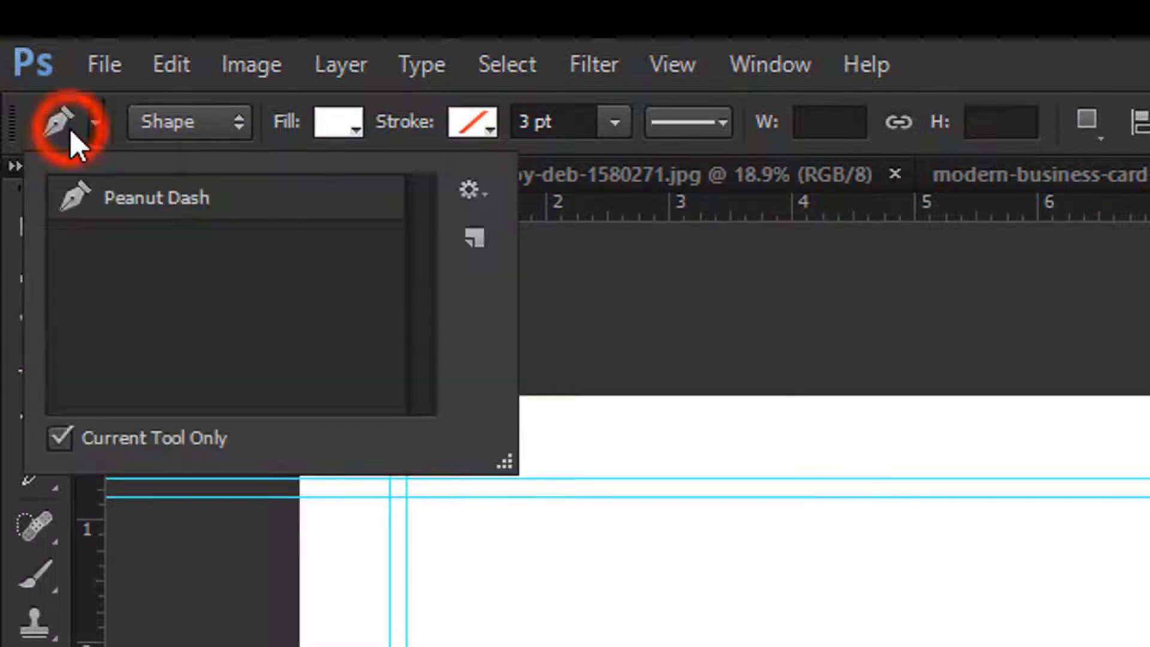
click(70, 129)
drag(167, 124, 204, 199)
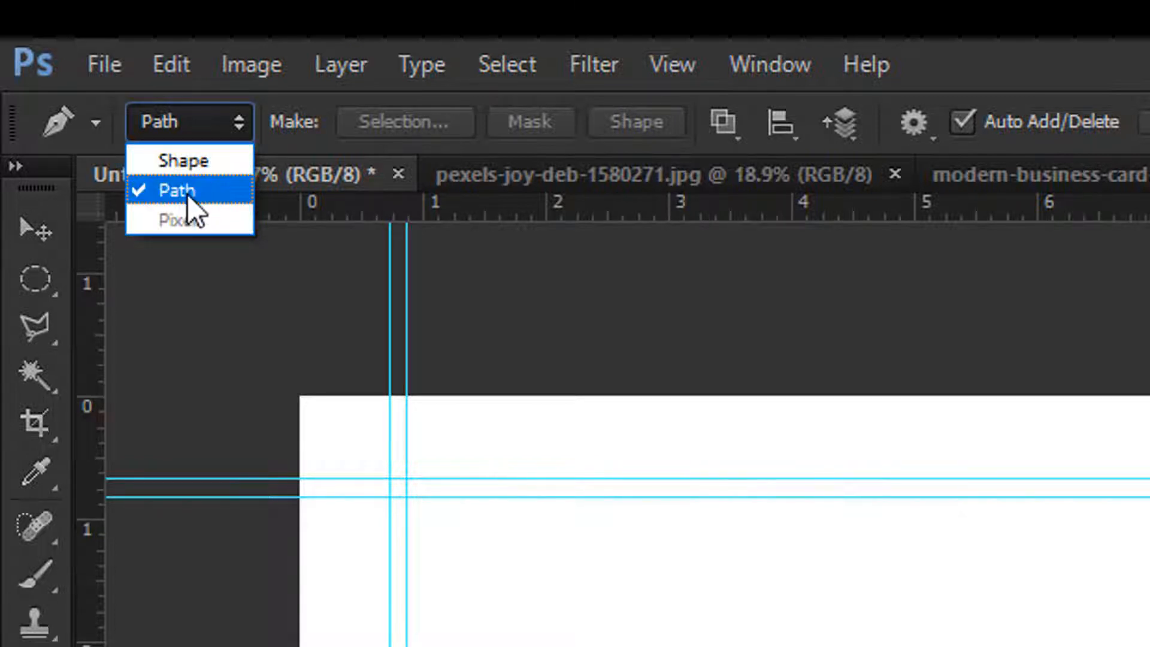
click(204, 118)
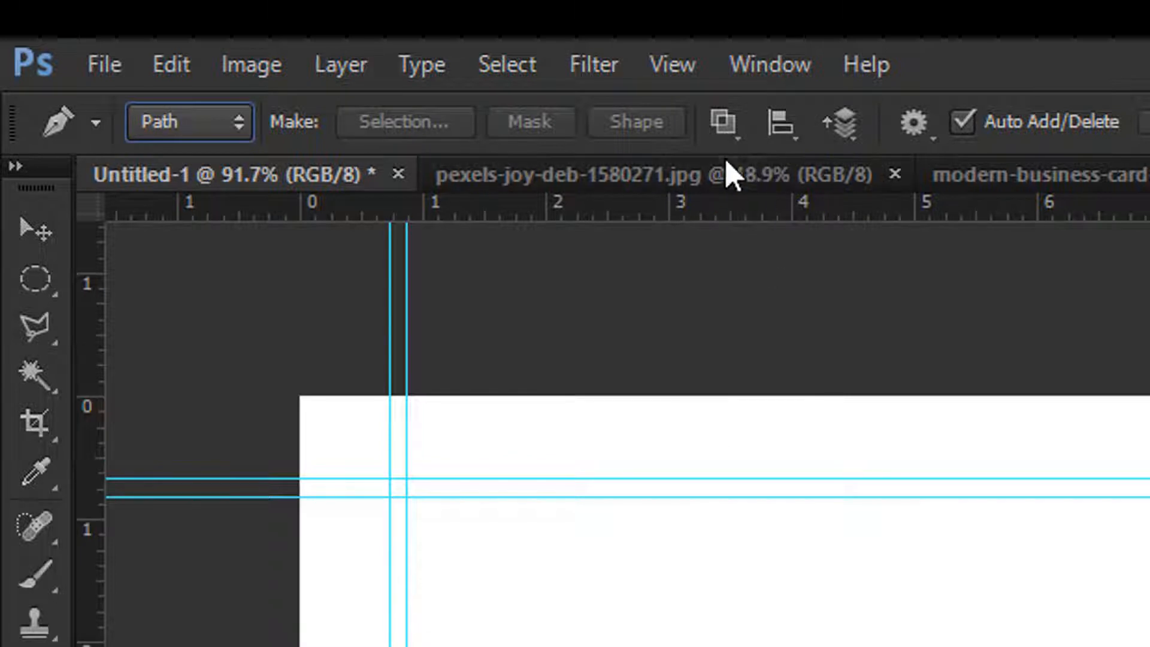
Switch to the pexels-joy-deb-1580271.jpg portrait and keep the Pen Tool in Path mode
click(733, 189)
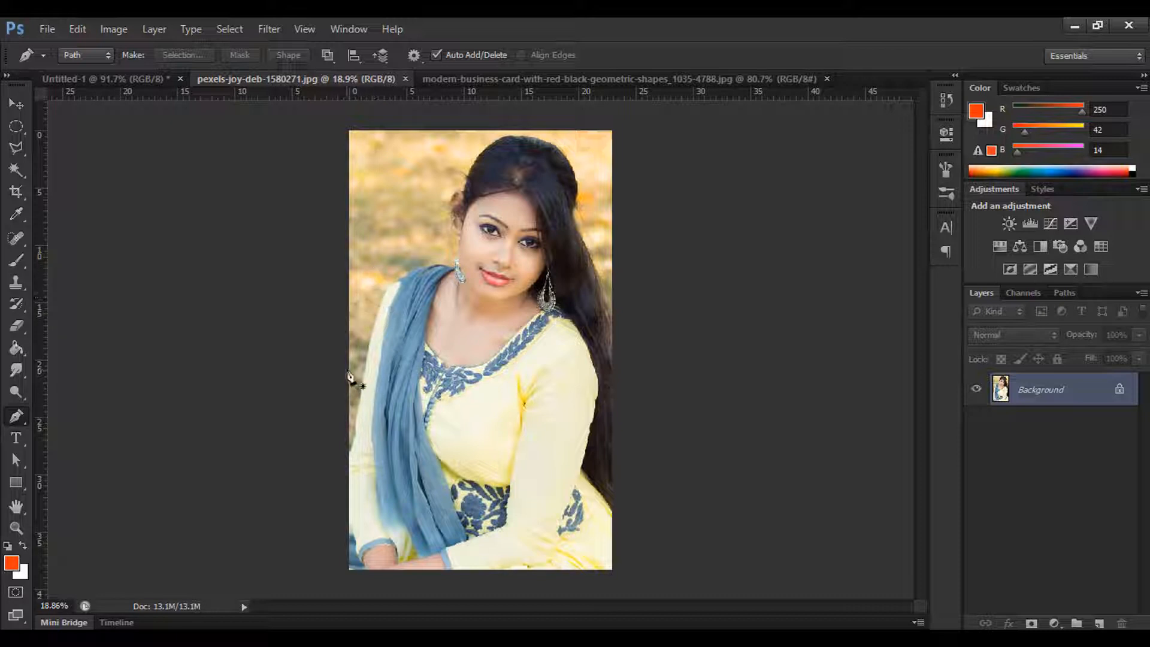
click(79, 55)
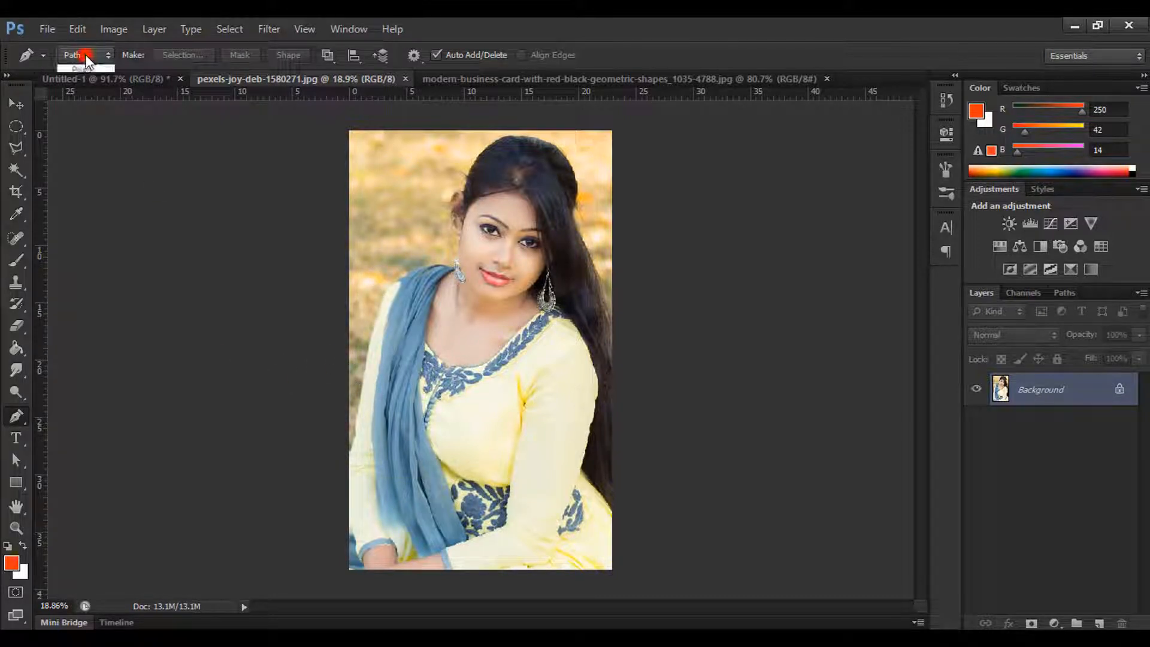
click(78, 85)
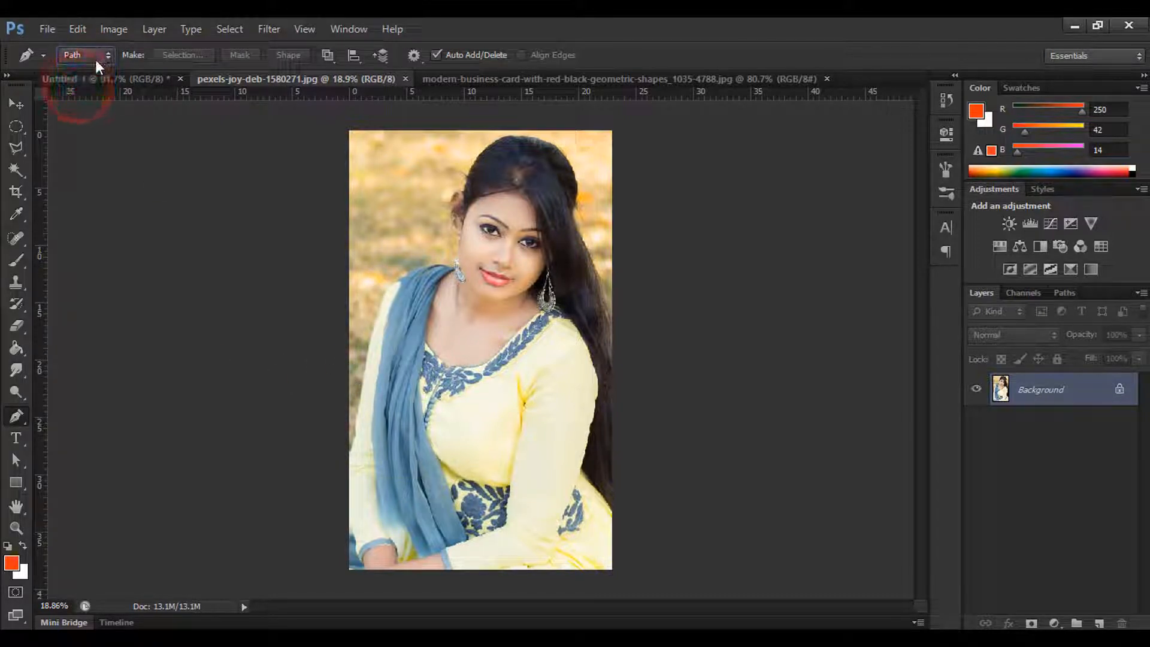
click(94, 56)
click(91, 85)
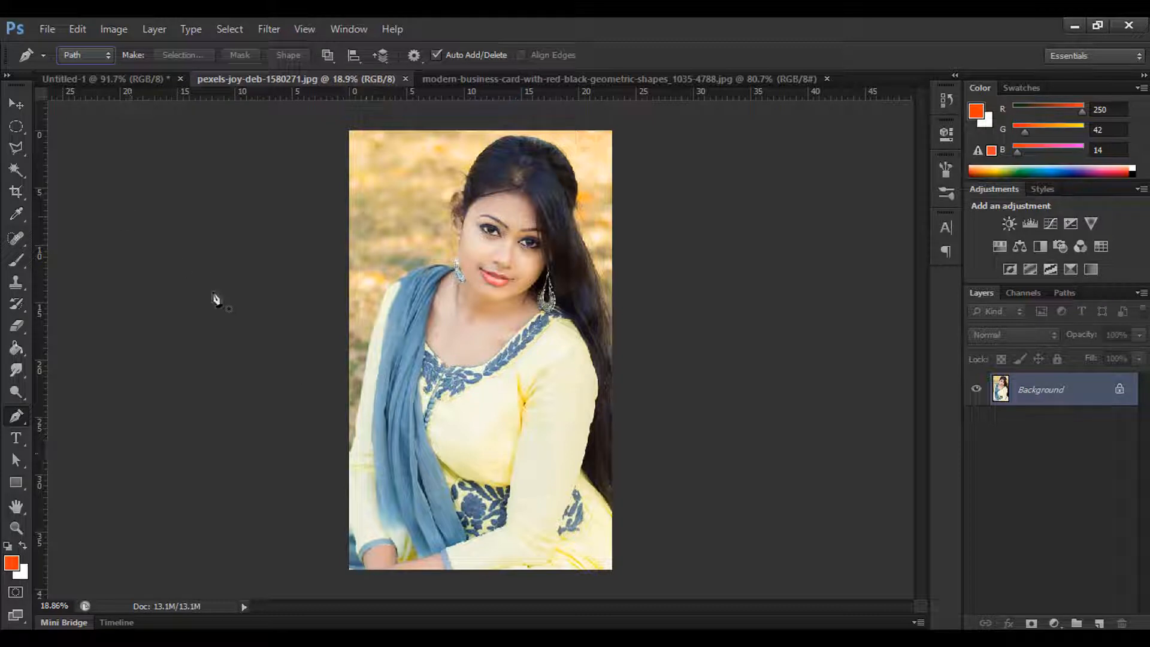
click(324, 370)
scroll(367, 419, up, 7)
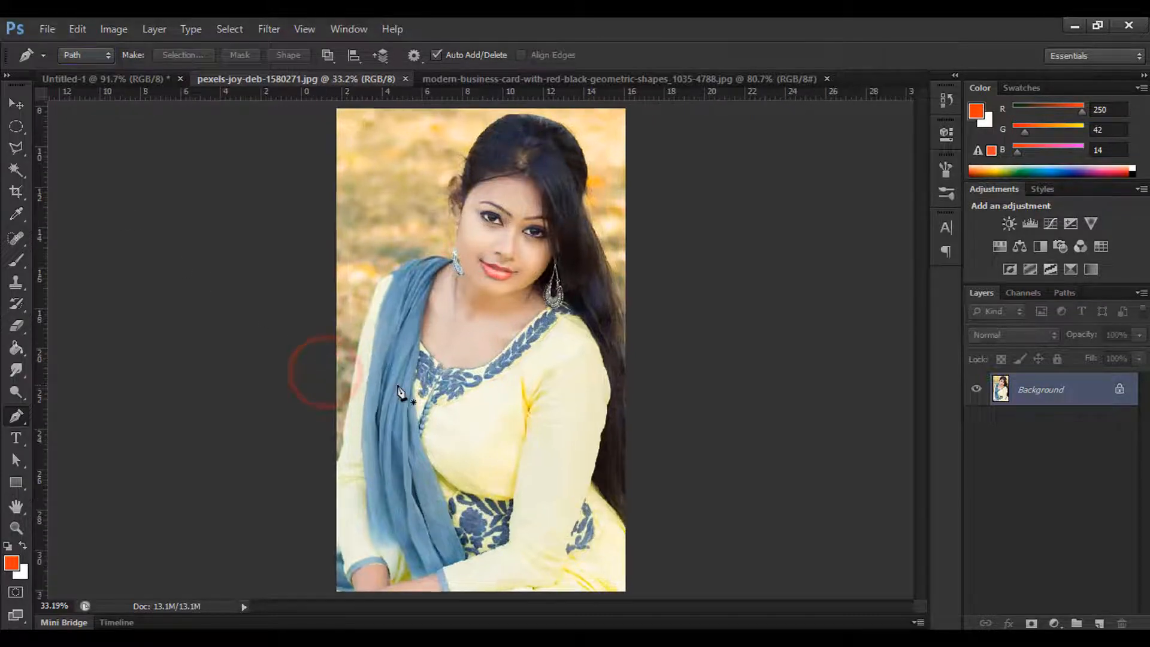
scroll(368, 419, up, 6)
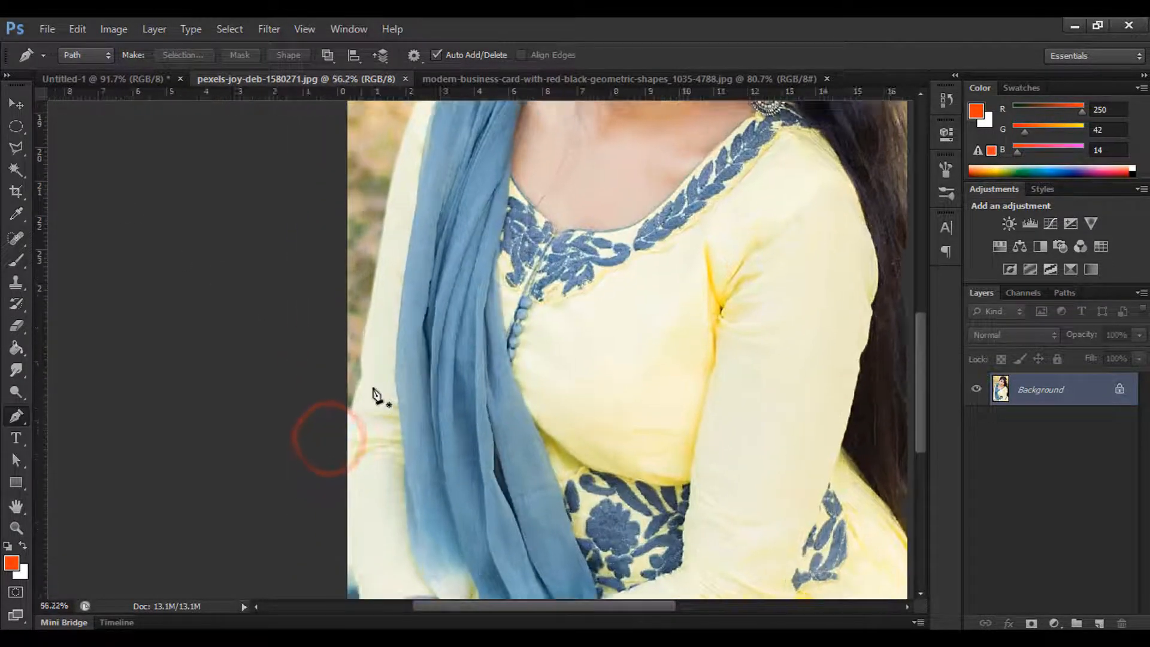
scroll(385, 390, up, 3)
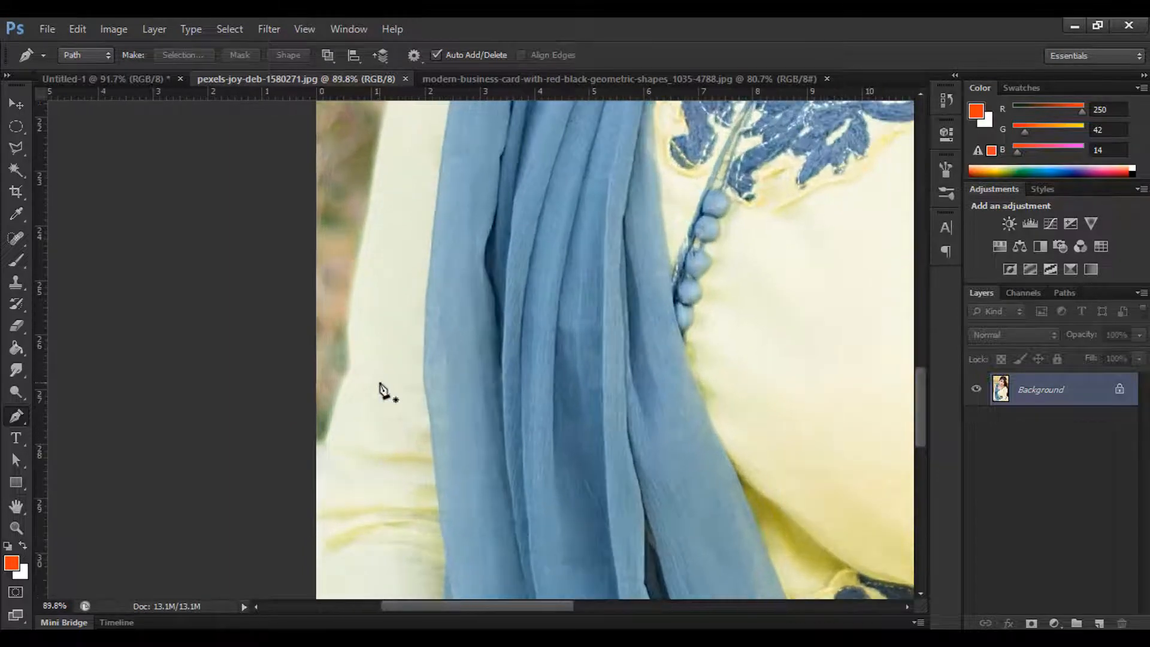
drag(419, 367, 458, 367)
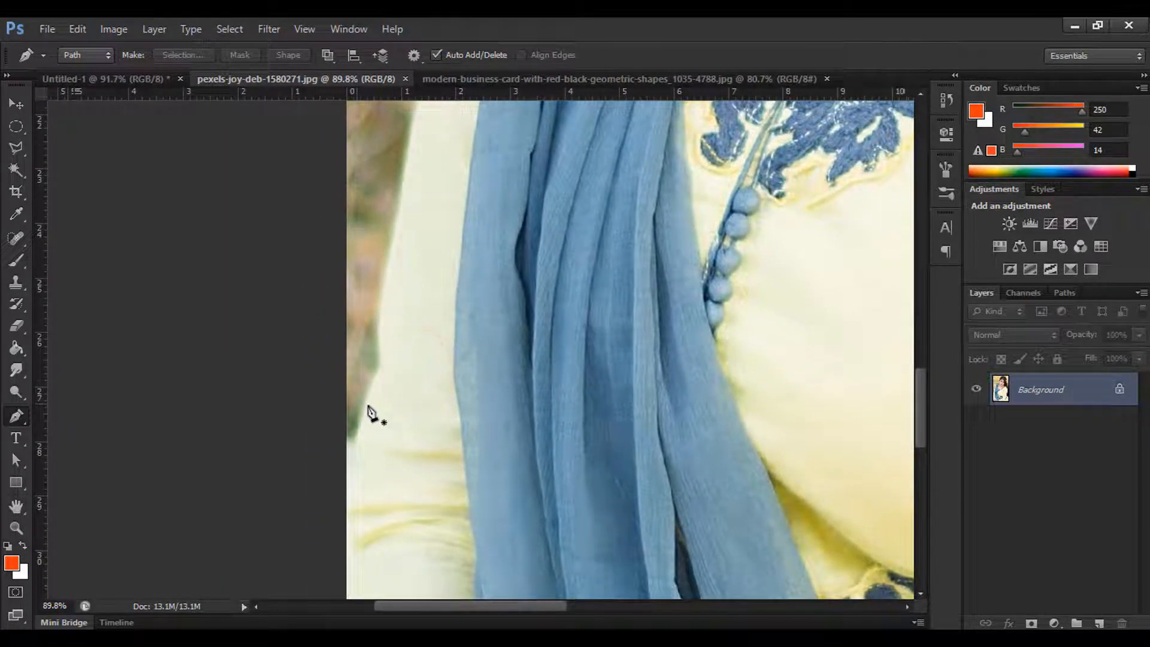
scroll(404, 475, up, 3)
drag(411, 372, 451, 446)
drag(457, 382, 438, 413)
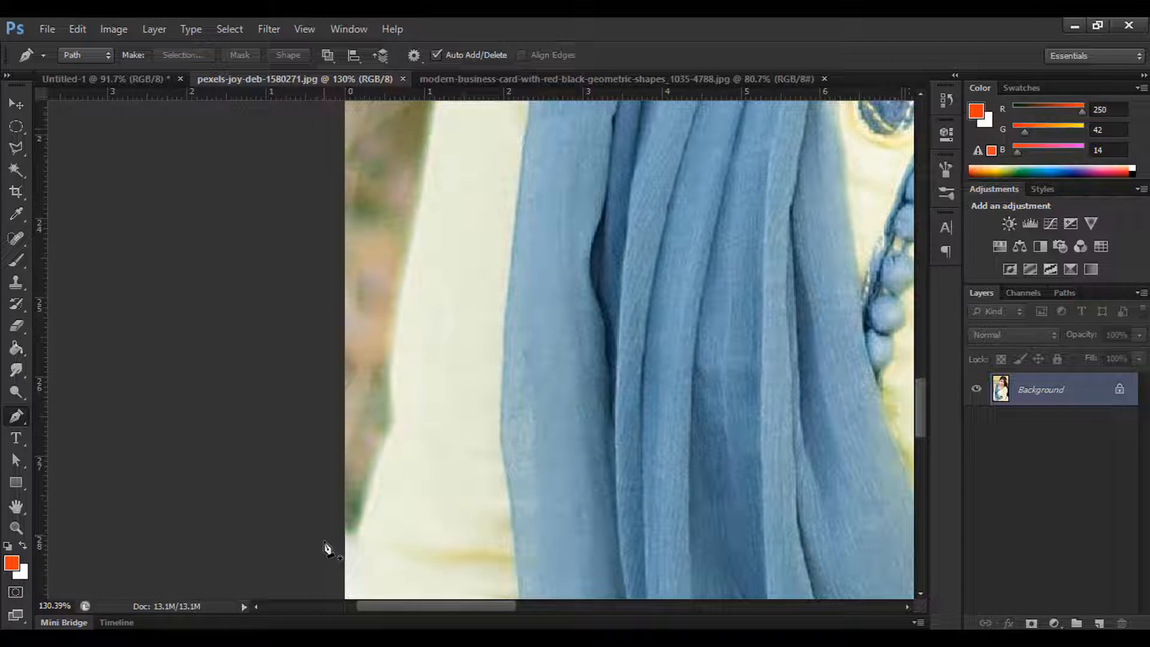
drag(325, 541, 342, 534)
click(325, 542)
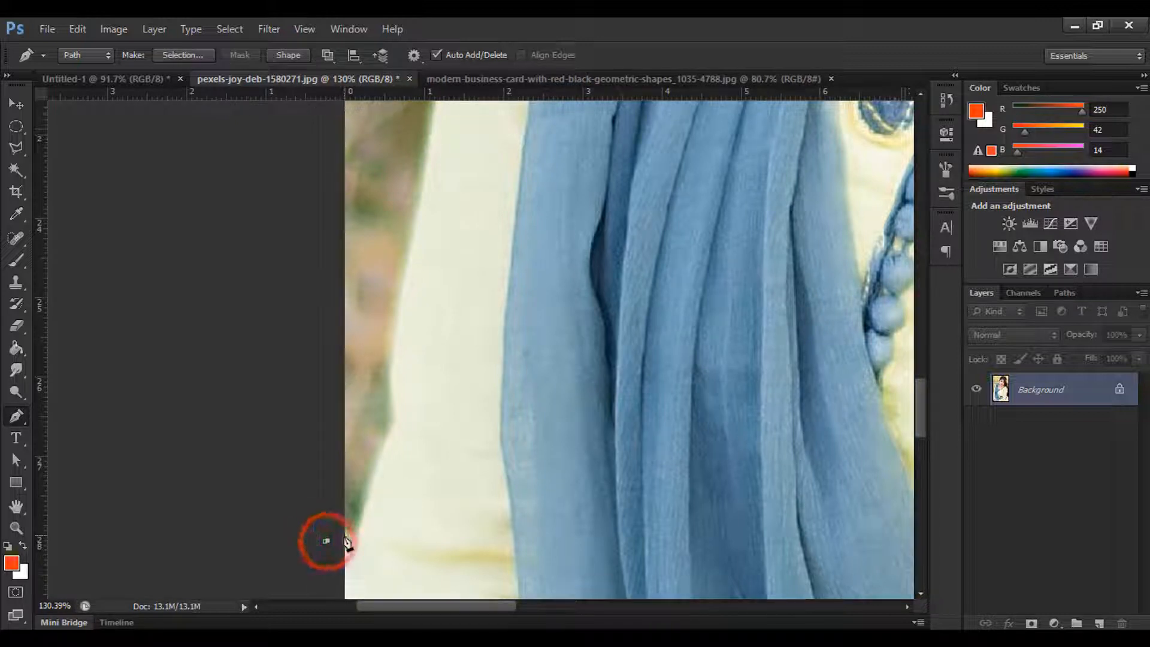
key(ctrl+z)
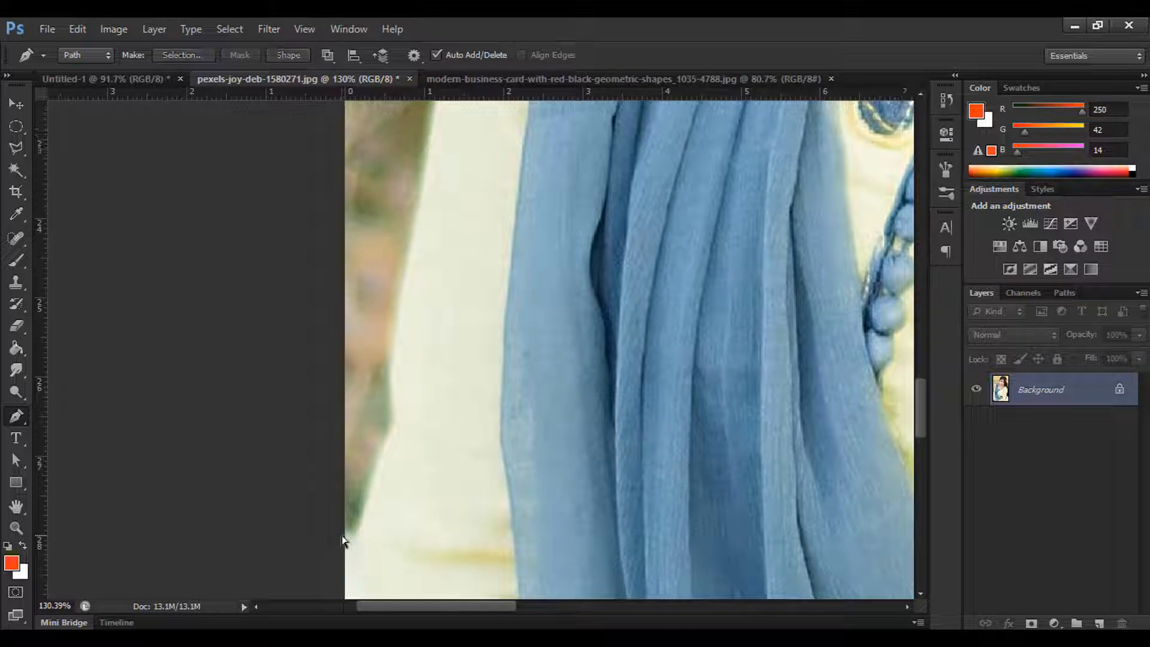
click(322, 542)
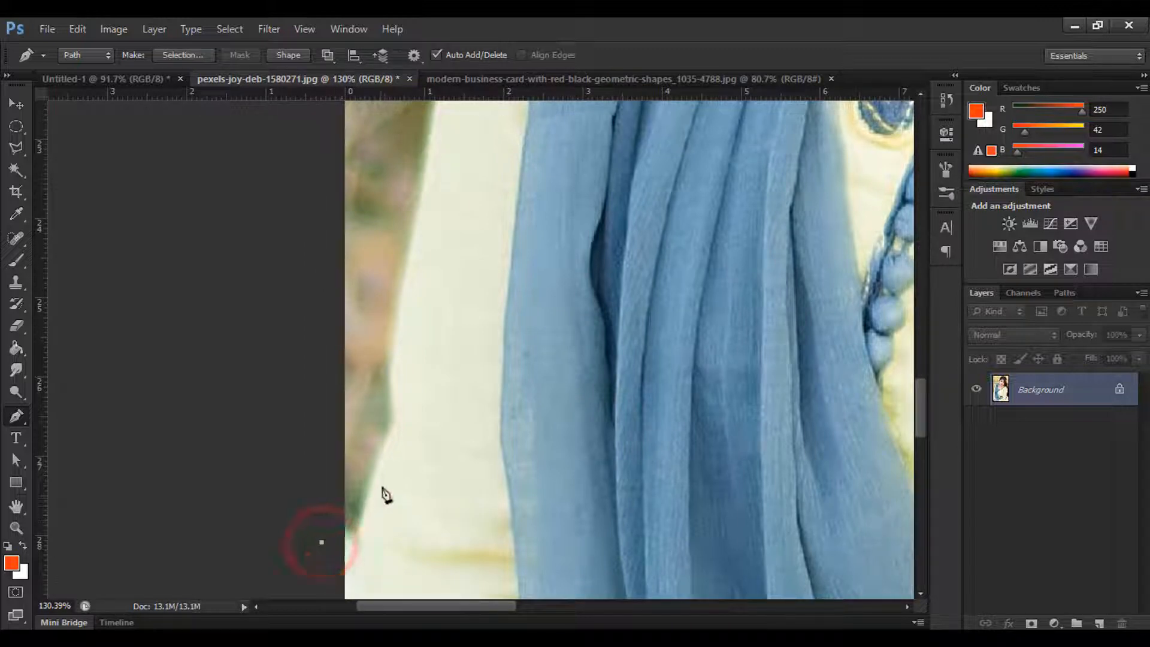
key(ctrl+z)
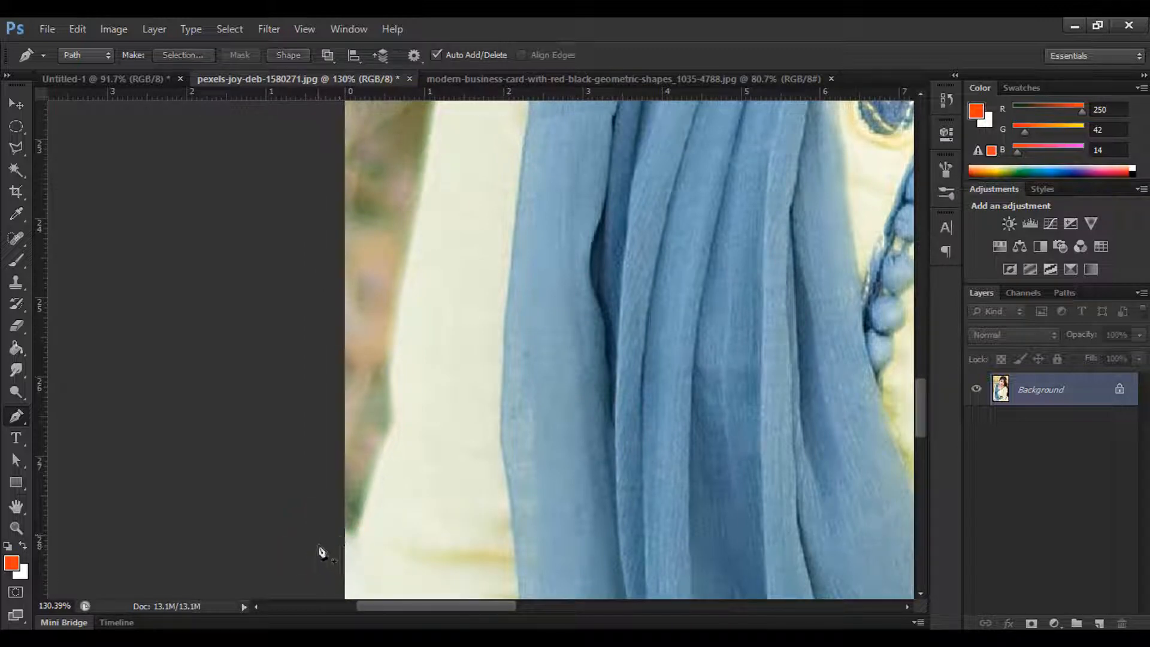
Start a path just outside the photo's left edge and trace the yellow sleeve's outer edge up to its bend with curved anchor points
drag(317, 541, 354, 532)
scroll(340, 551, up, 5)
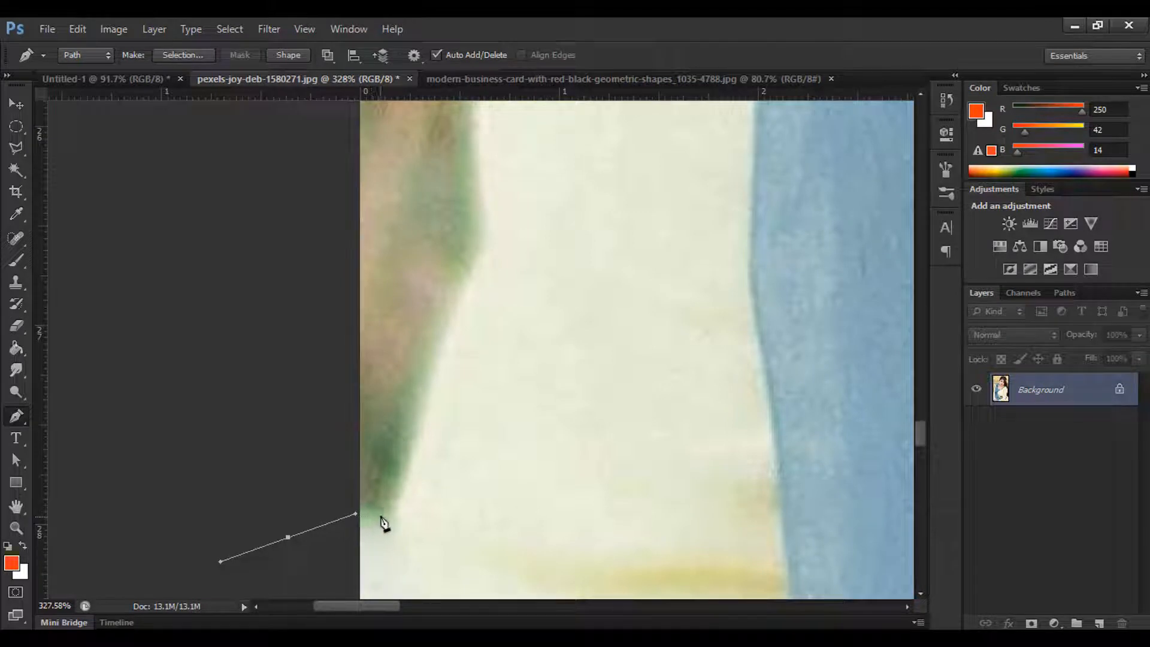
drag(387, 513, 398, 509)
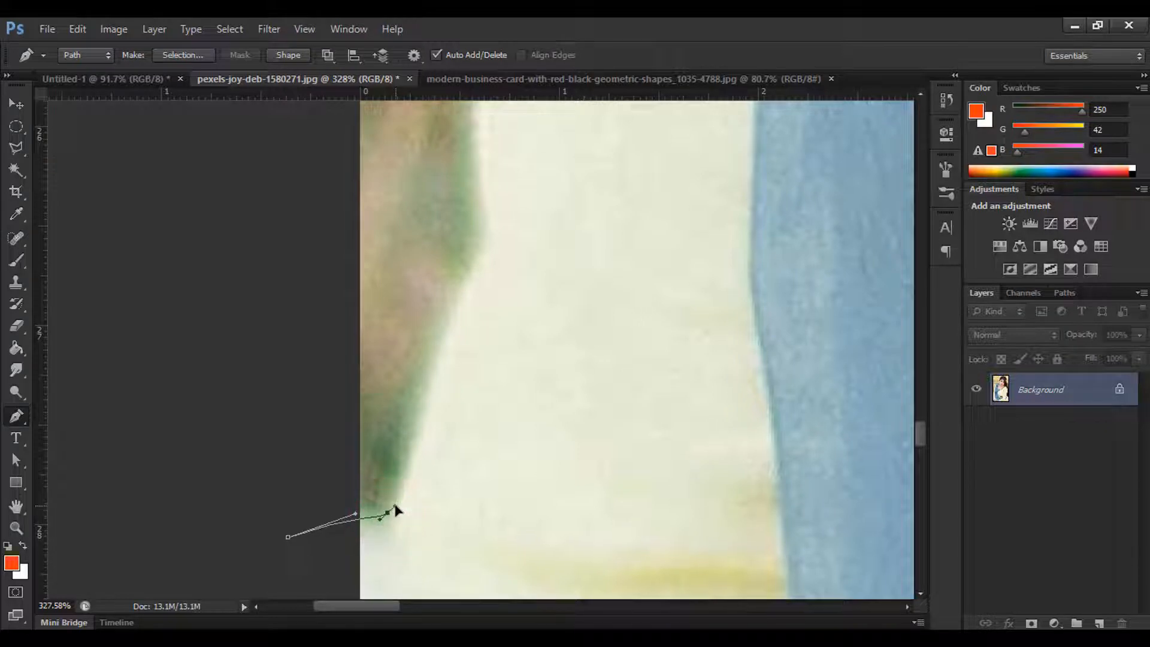
drag(416, 442, 421, 419)
mouse_move(490, 247)
mouse_down()
mouse_move(514, 242)
mouse_move(529, 201)
mouse_up()
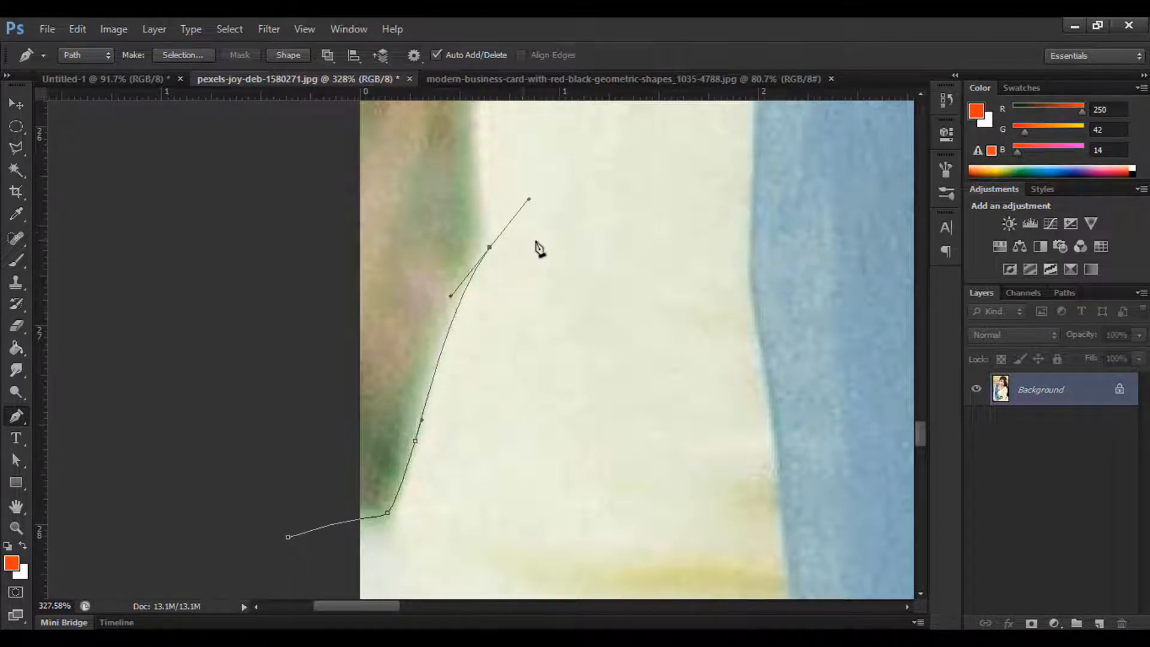
Remove the outgoing handle from the anchor at the sleeve's bend and extend the path up the edge with a curved segment
mouse_move(571, 251)
mouse_down()
mouse_move(504, 467)
mouse_move(491, 391)
mouse_up()
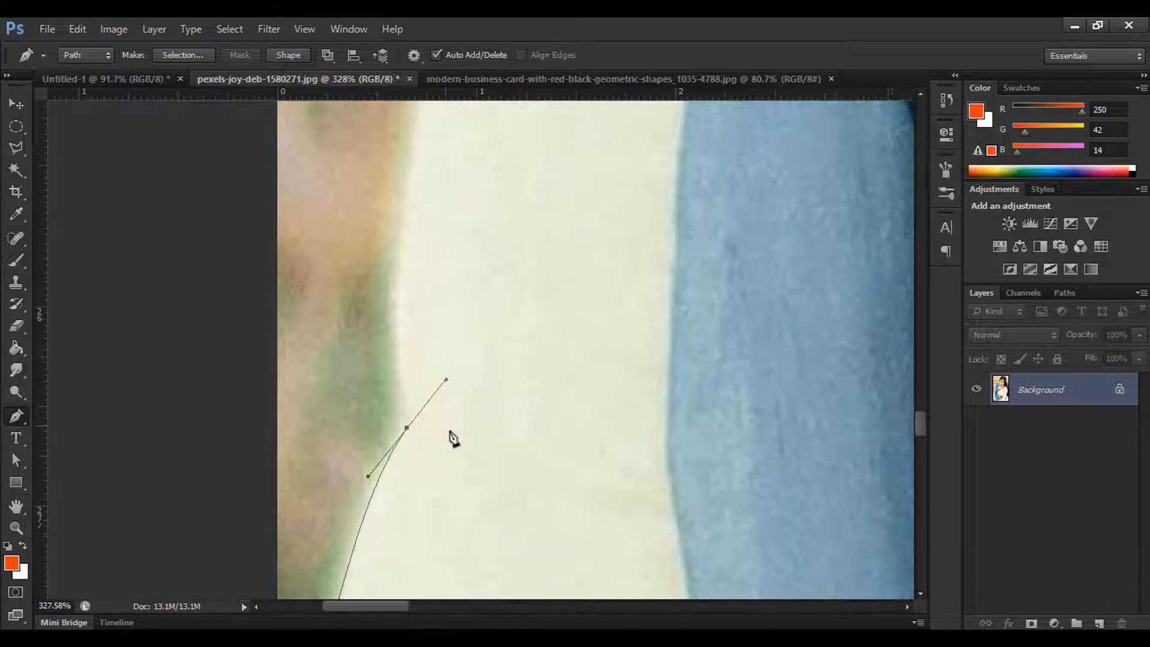
drag(476, 449, 486, 428)
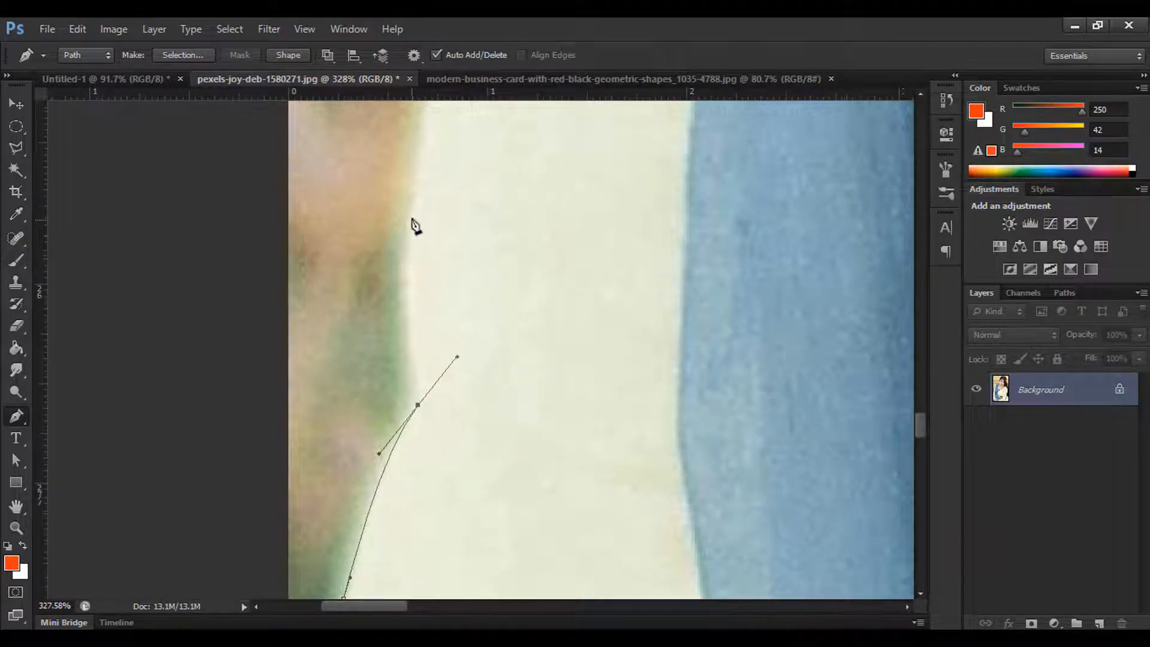
drag(416, 208, 419, 196)
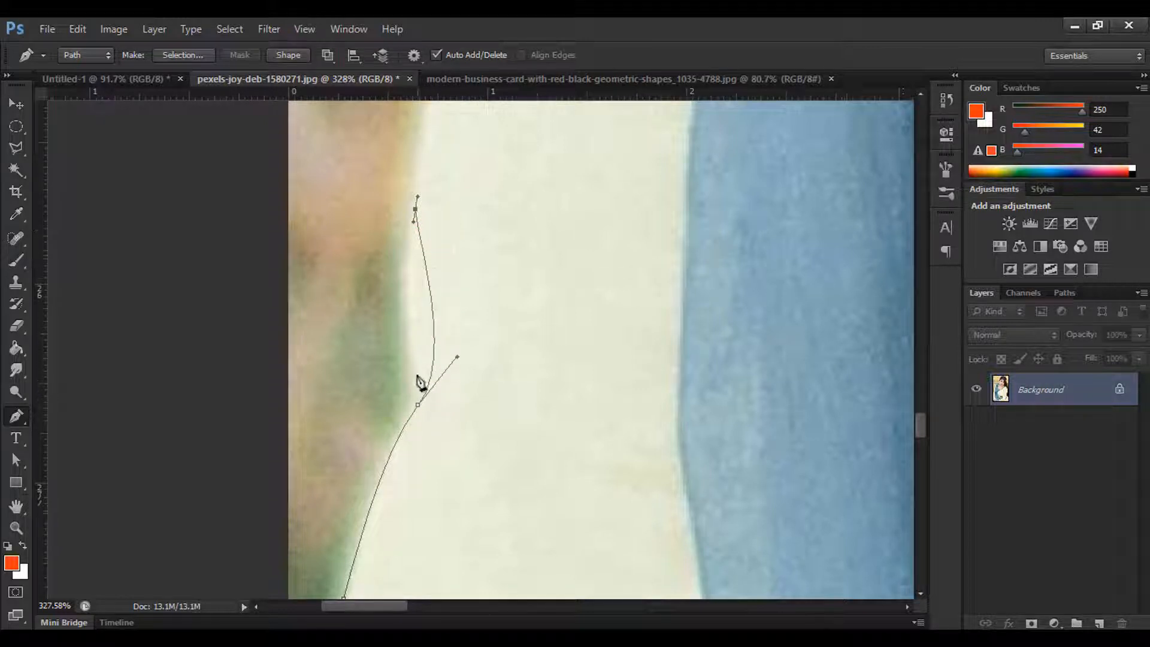
key(ctrl+z)
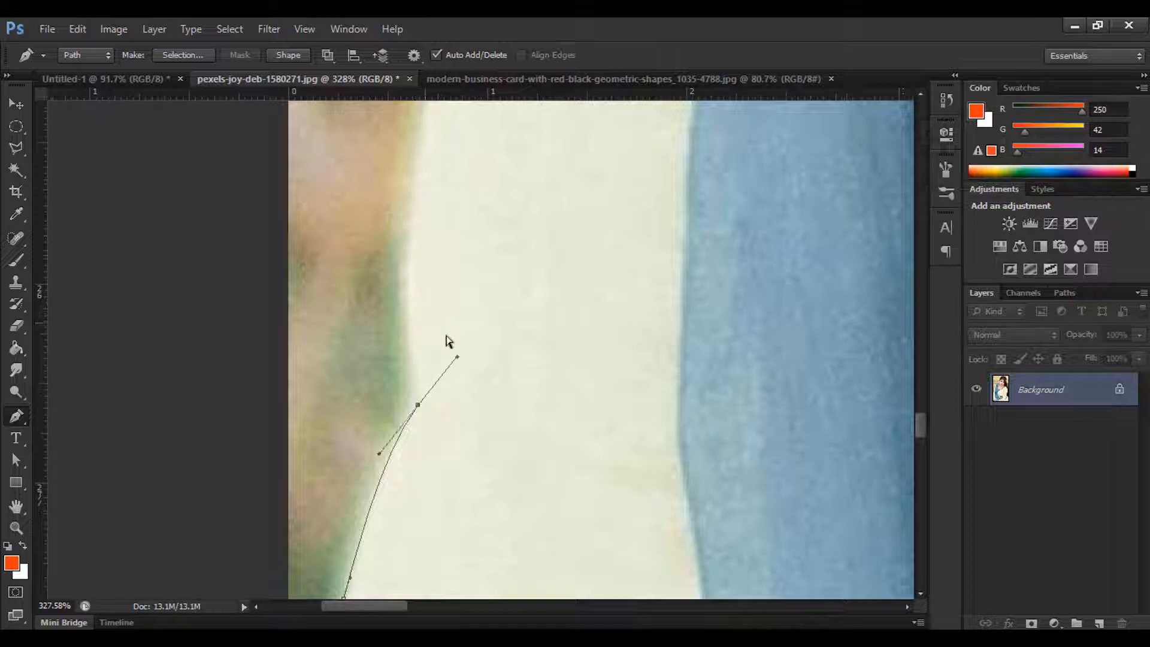
alt+click(418, 406)
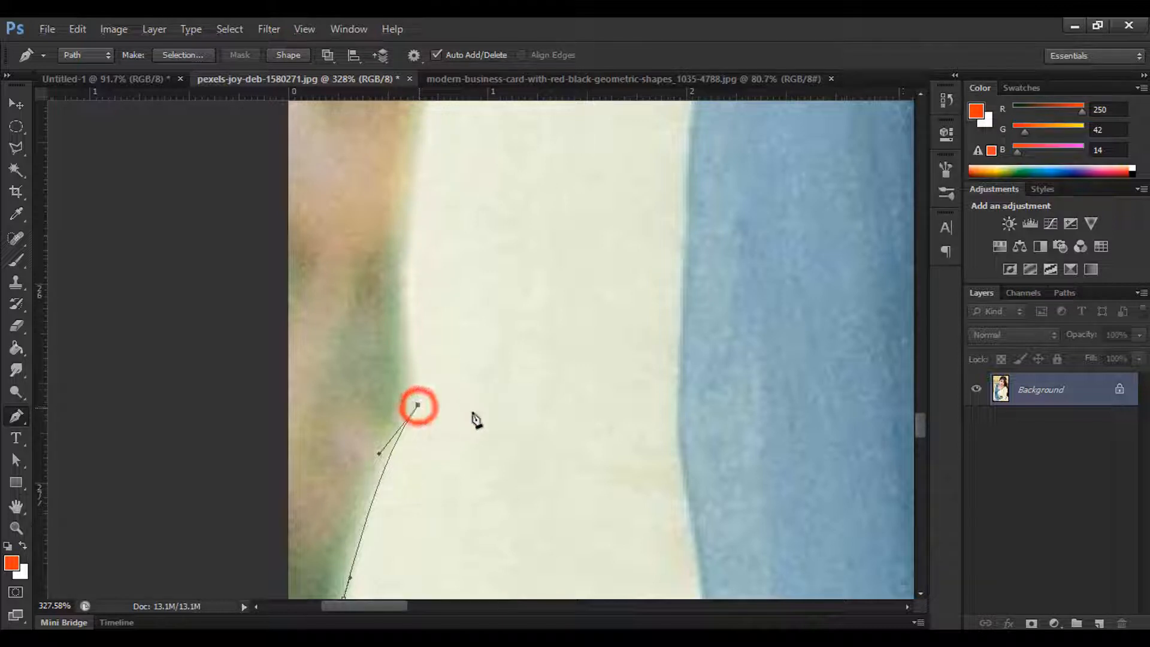
drag(467, 403, 497, 488)
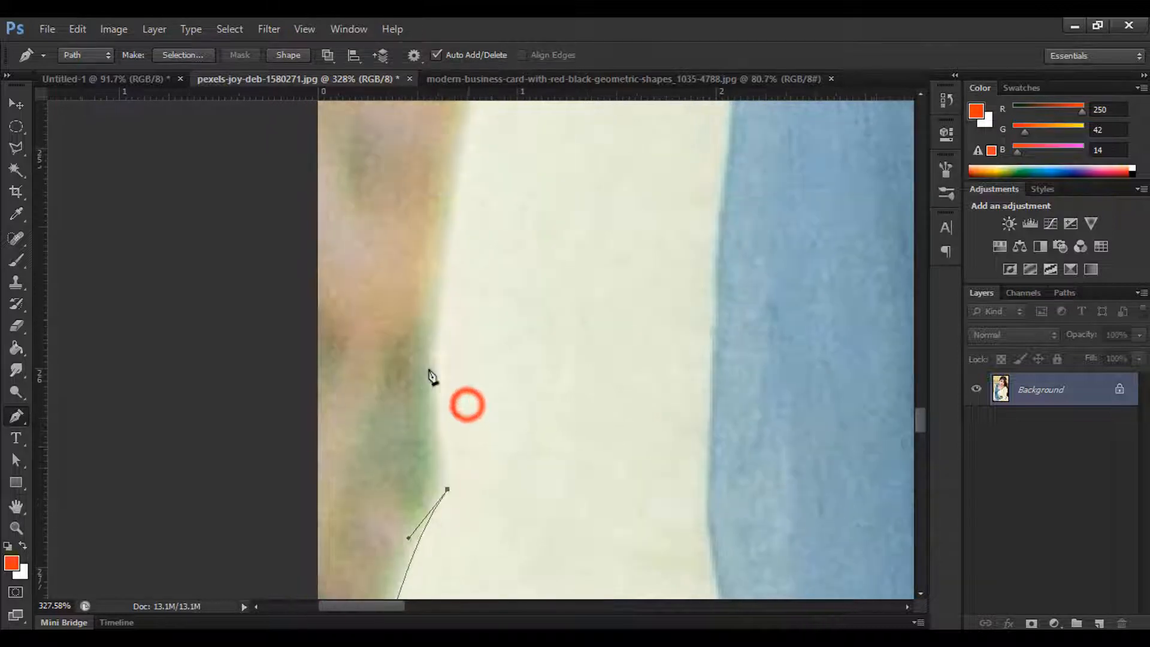
drag(443, 307, 462, 238)
Remove the newest anchor's outgoing handle and add another curved point further up the sleeve's edge
drag(552, 261, 534, 366)
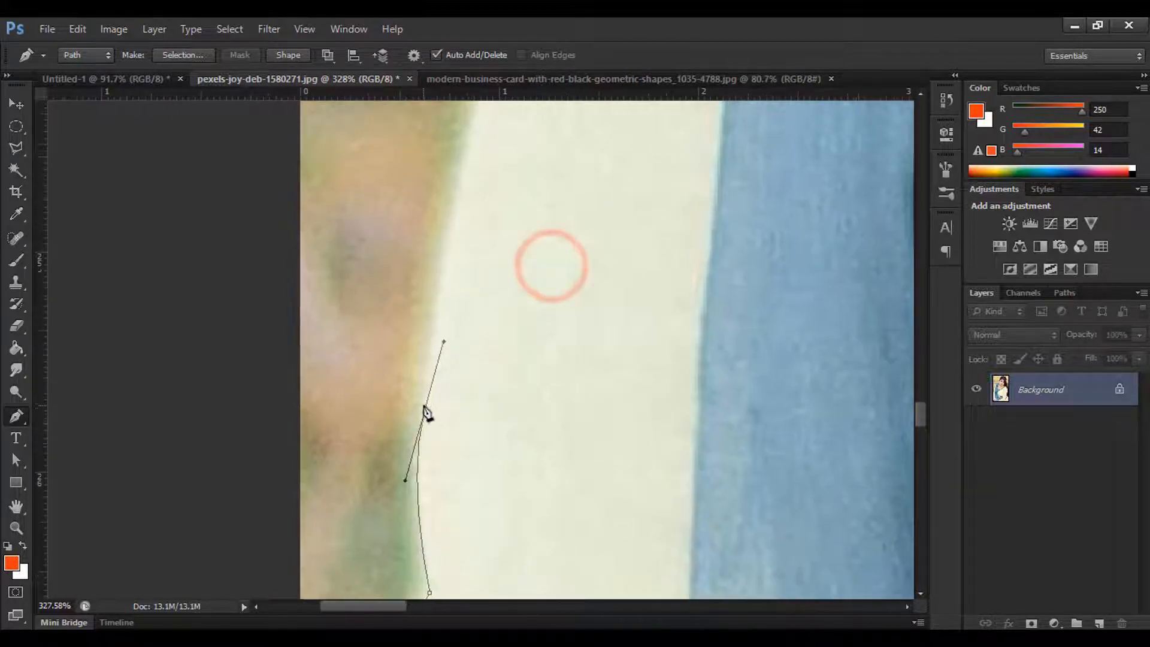
click(425, 412)
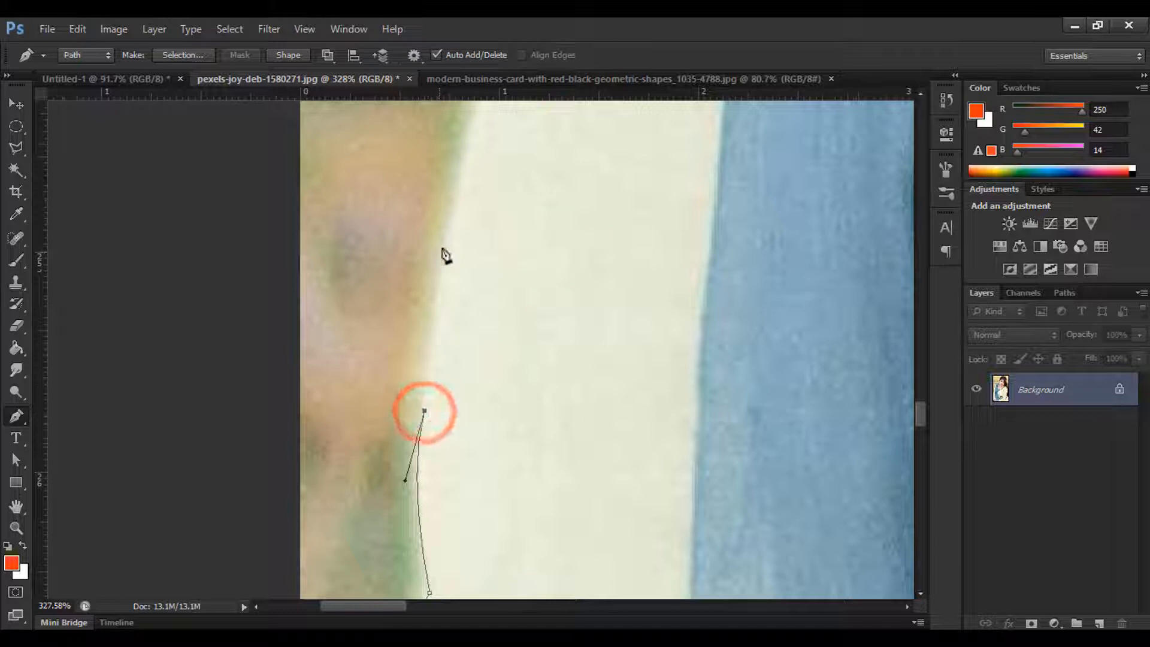
drag(446, 237, 457, 208)
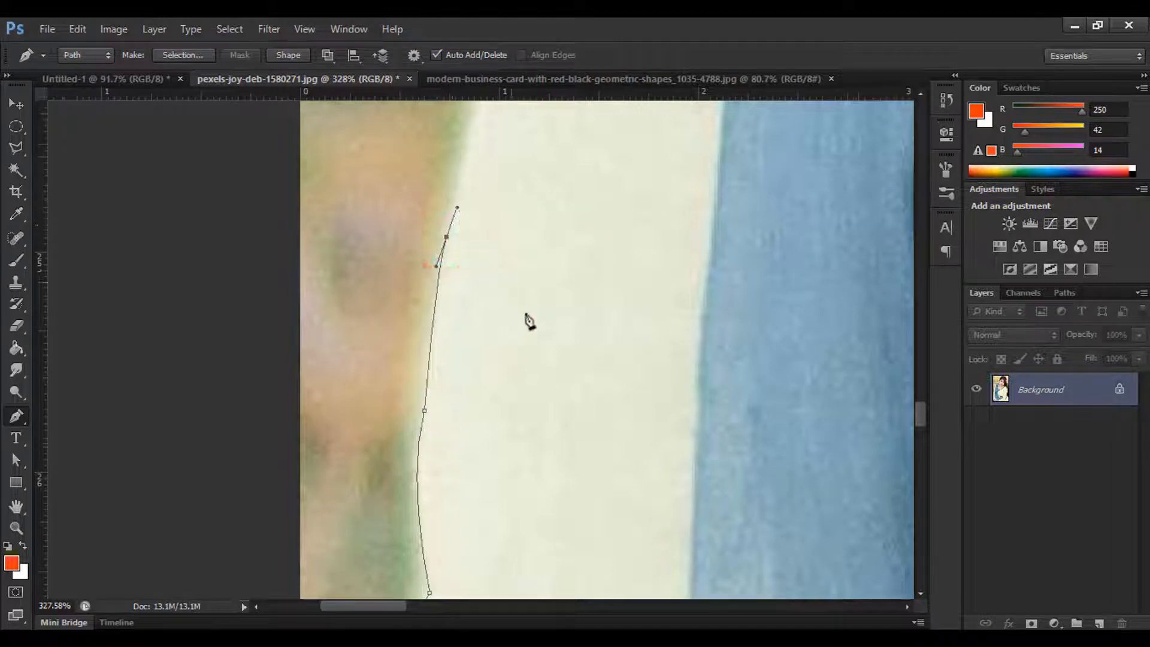
With the Direct Selection Tool, adjust the lower handle of the anchor above the bend to reshape the curve along the sleeve's edge
drag(526, 342, 539, 204)
drag(527, 252, 523, 347)
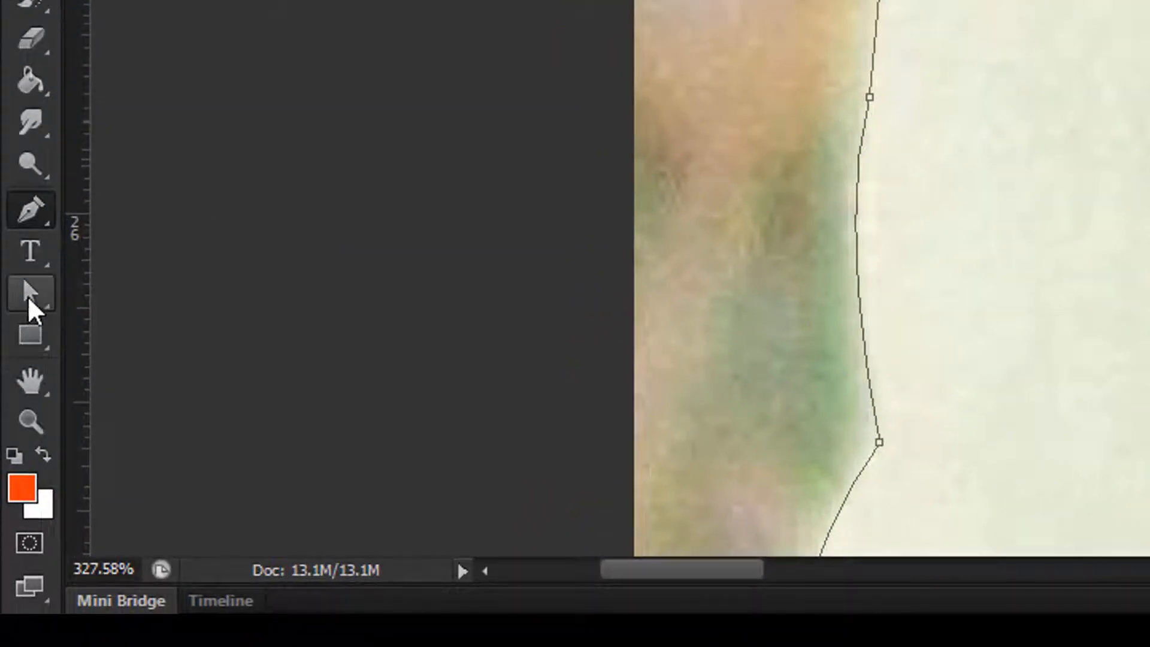
click(28, 300)
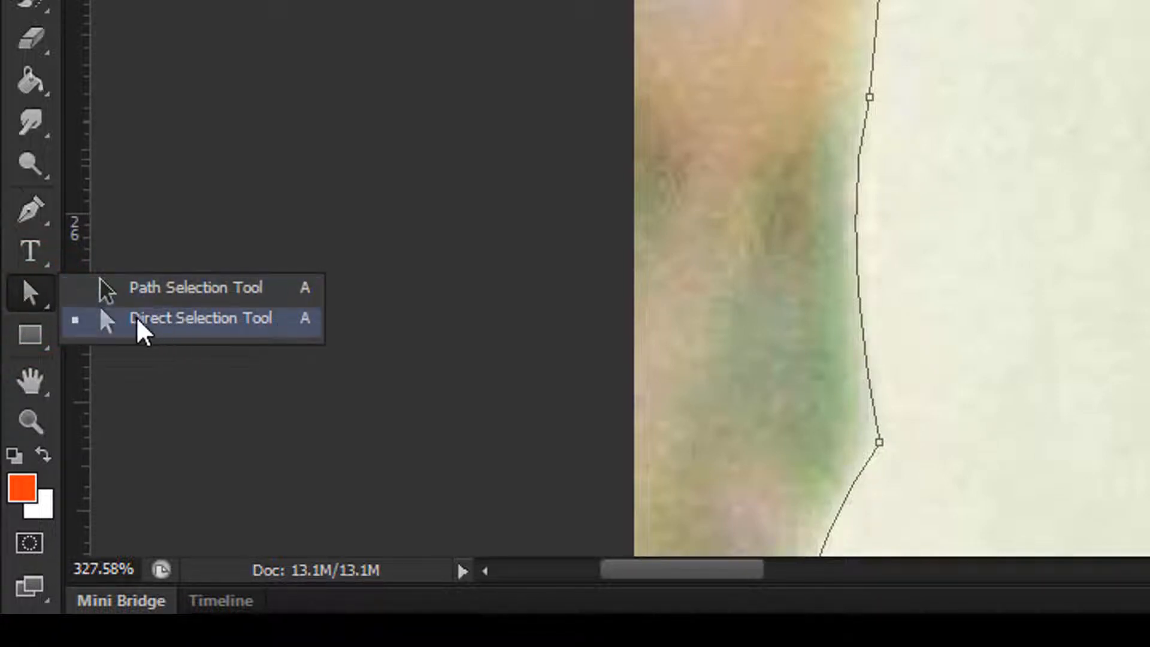
click(174, 323)
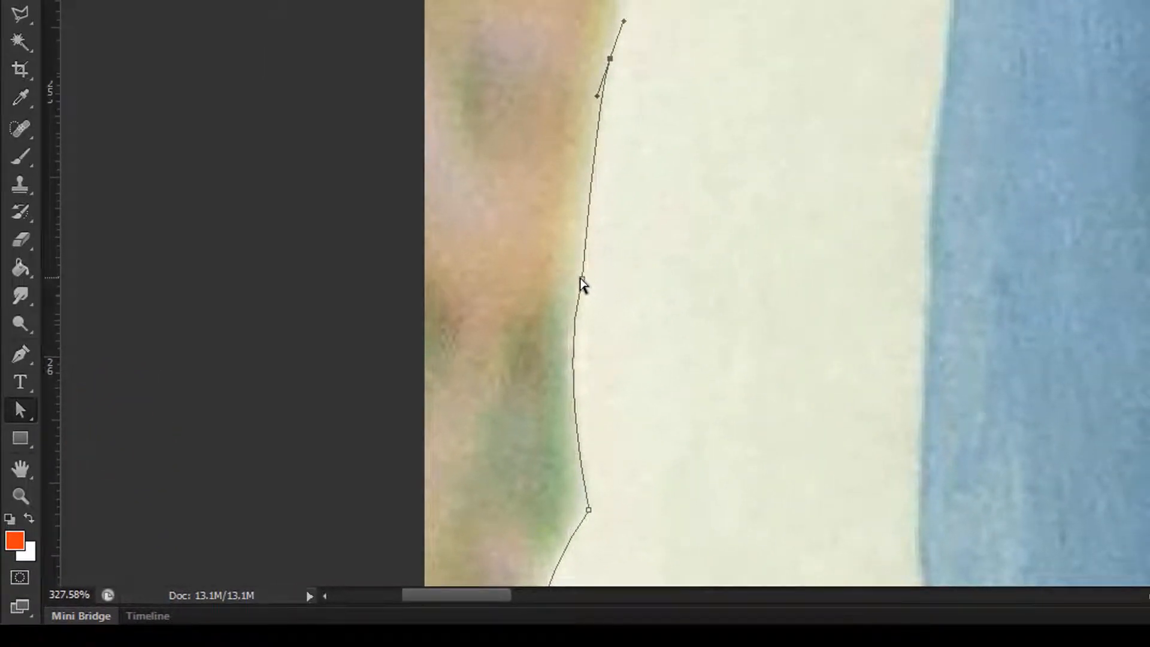
click(582, 282)
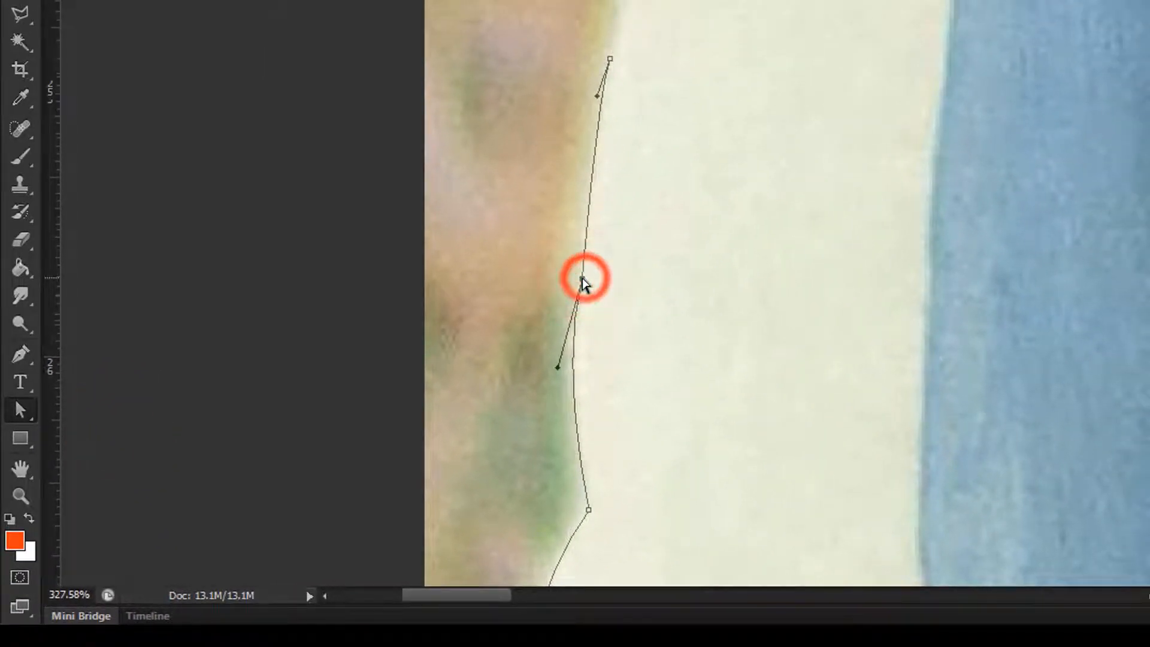
drag(558, 367, 577, 367)
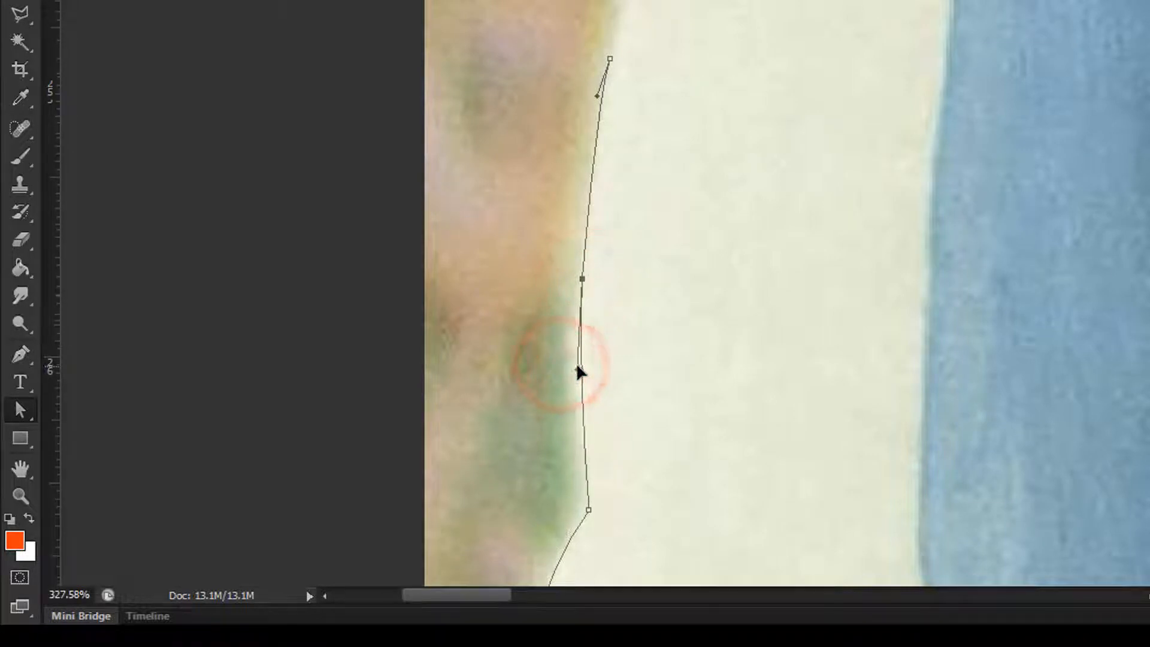
Move the anchor above the sleeve's bend slightly outward onto the sleeve's edge
click(583, 279)
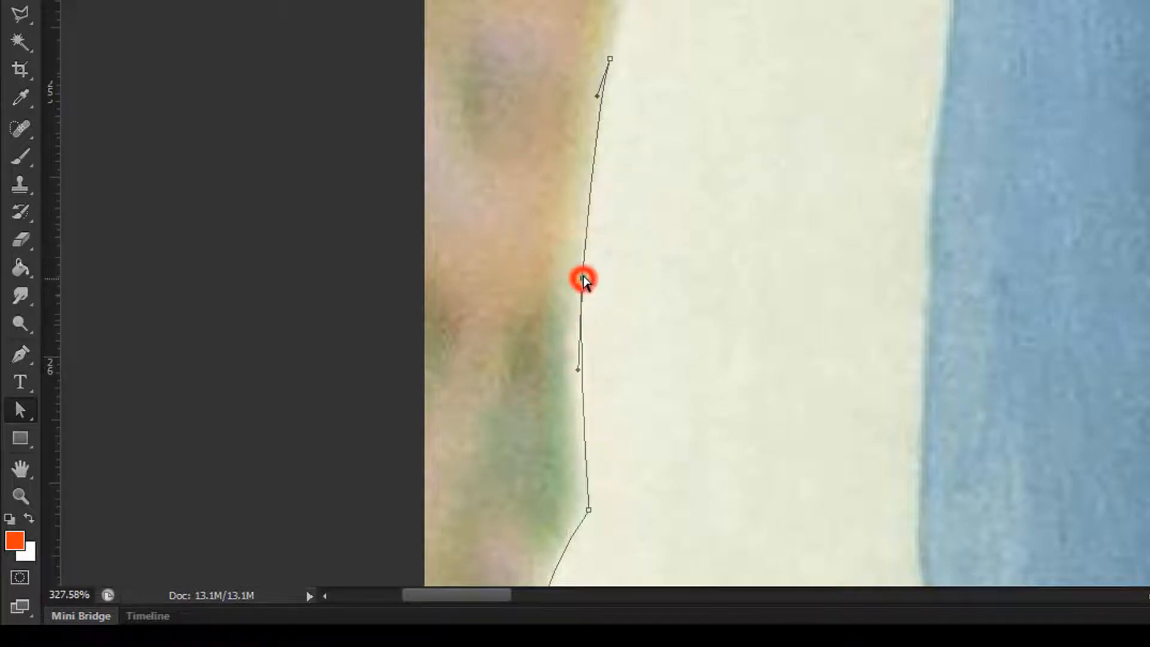
click(581, 277)
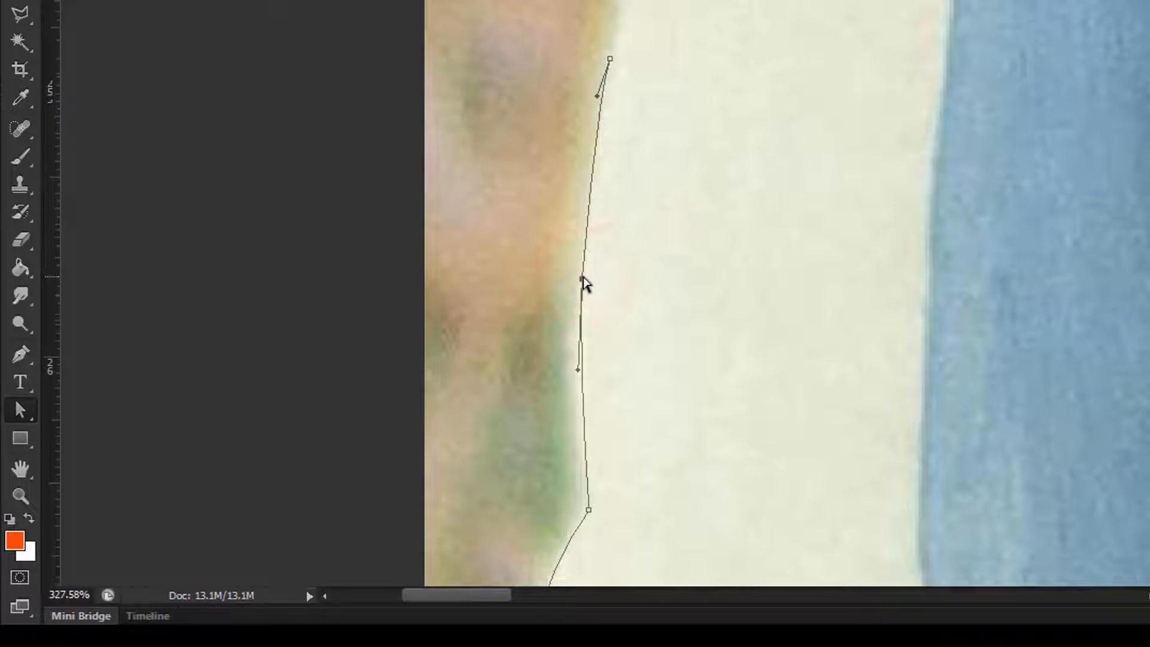
drag(583, 279, 575, 279)
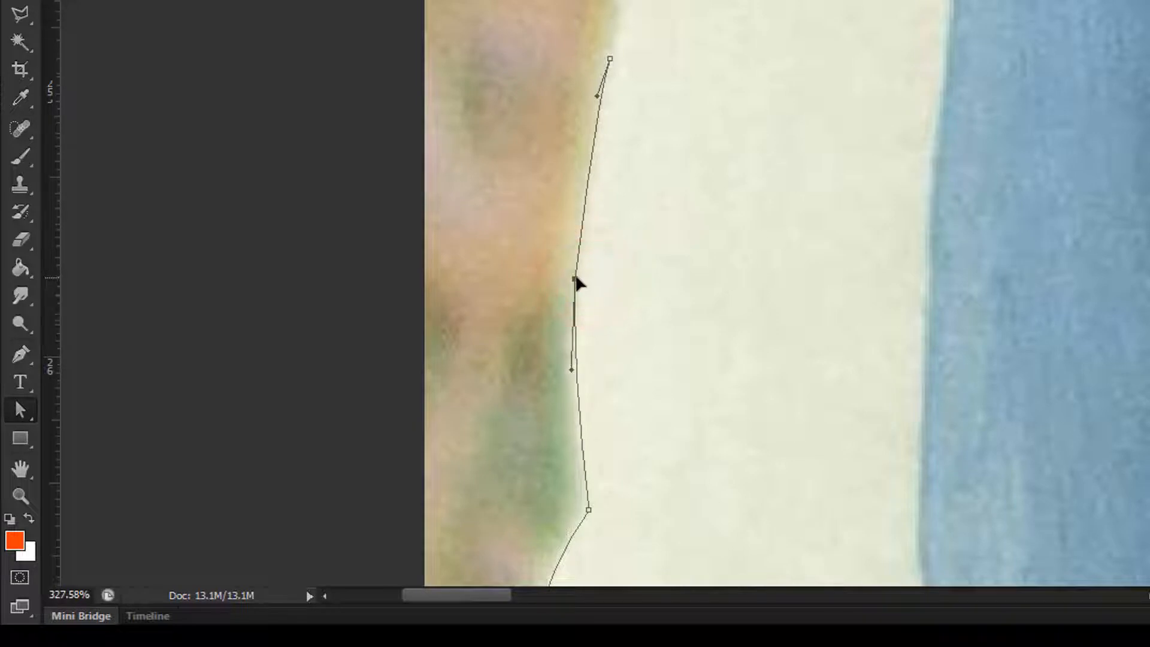
Resume the open path from its uppermost anchor with the Pen Tool and add two curved points further up the yellow sleeve's edge
drag(719, 159, 649, 299)
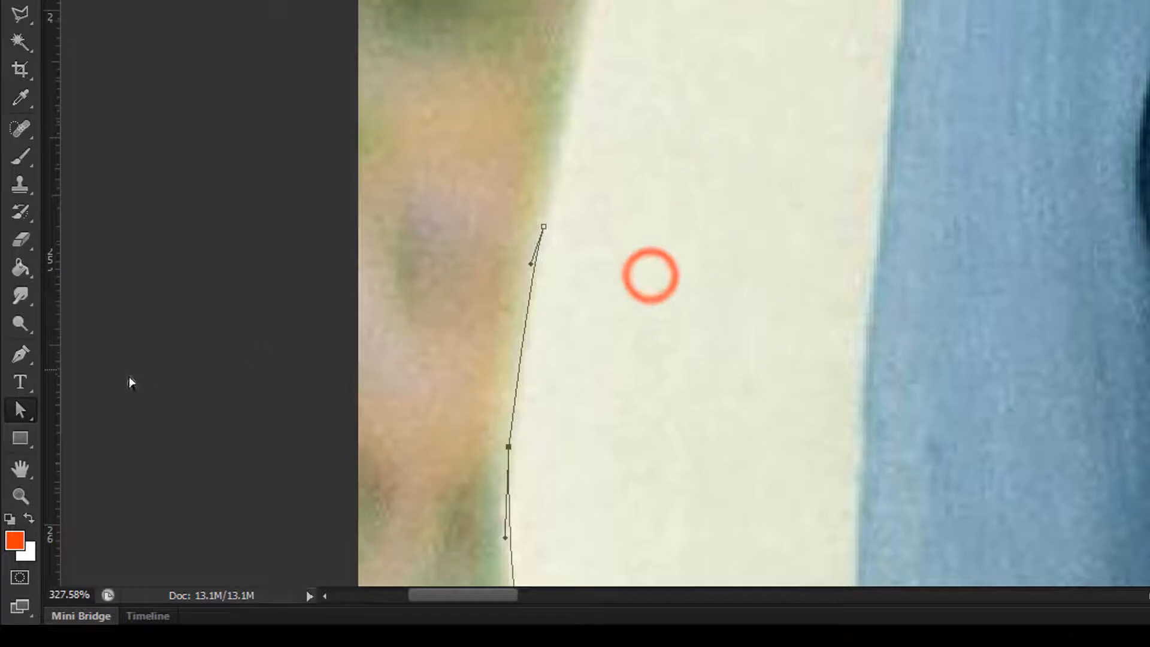
click(21, 354)
click(544, 227)
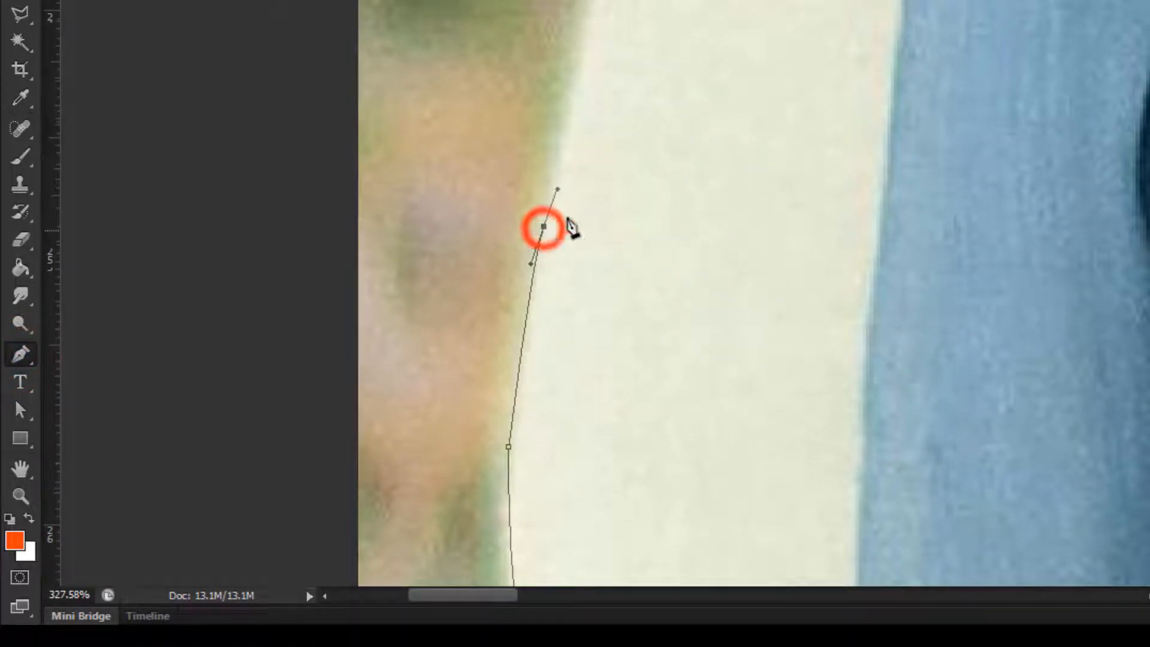
drag(594, 136, 573, 273)
drag(576, 150, 585, 115)
drag(691, 138, 677, 363)
drag(592, 169, 598, 114)
Continue the path up the straight part of the sleeve's outer edge with four more anchor points, curving it slightly where needed
drag(658, 154, 588, 261)
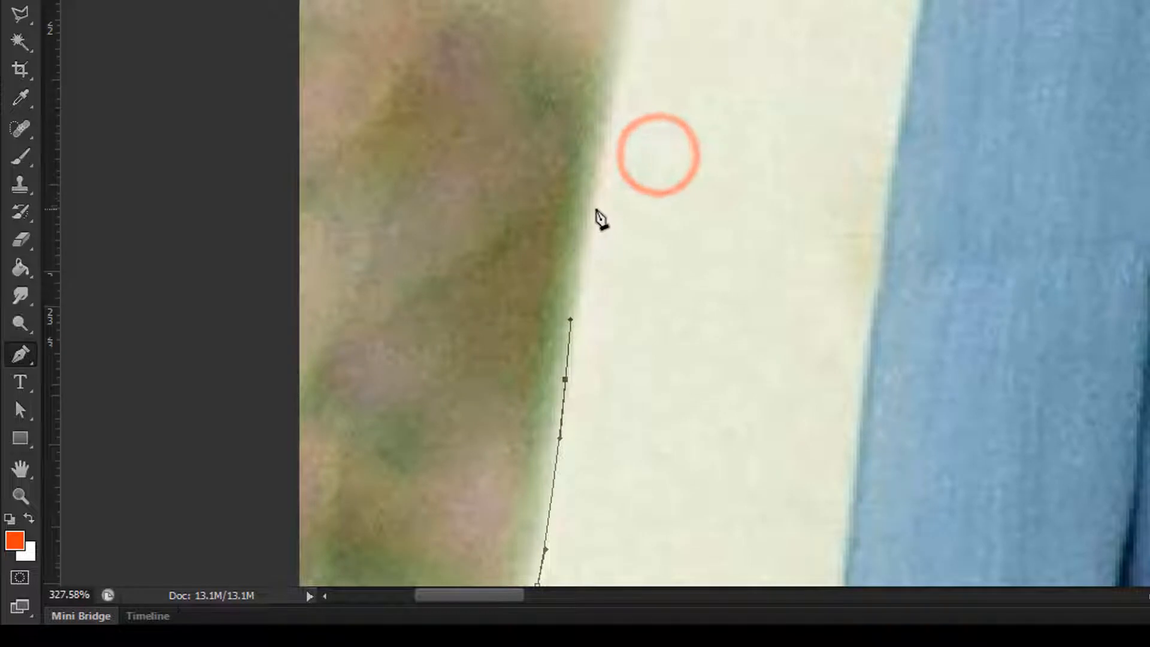
click(593, 198)
drag(680, 144, 555, 281)
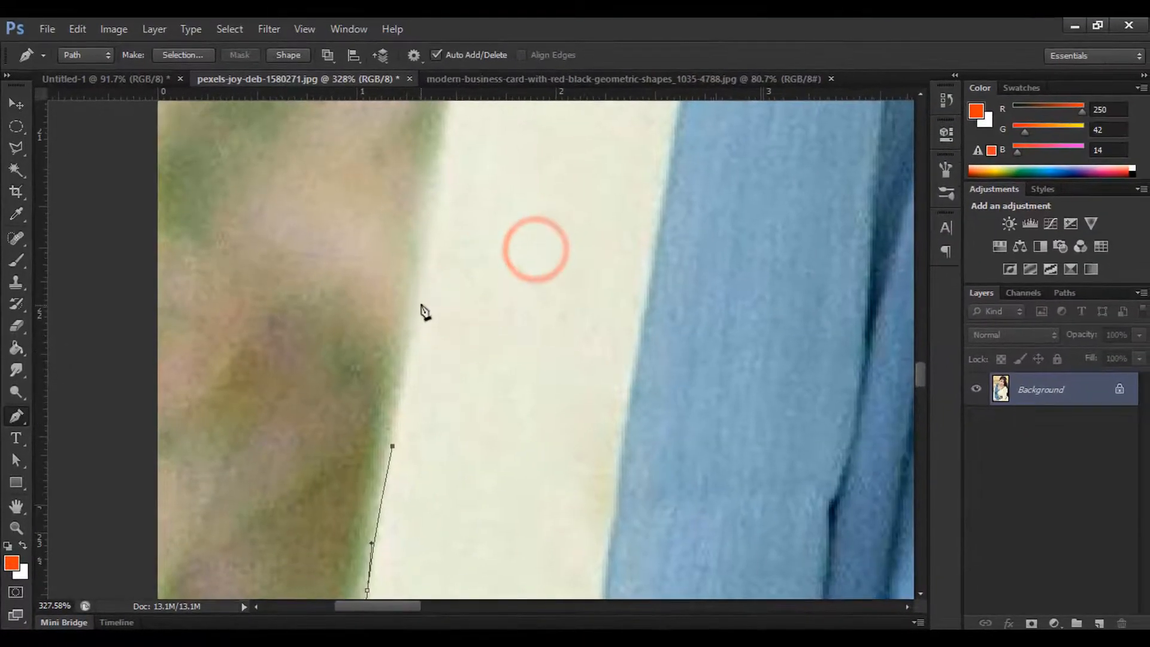
drag(426, 295, 432, 264)
drag(509, 256, 519, 384)
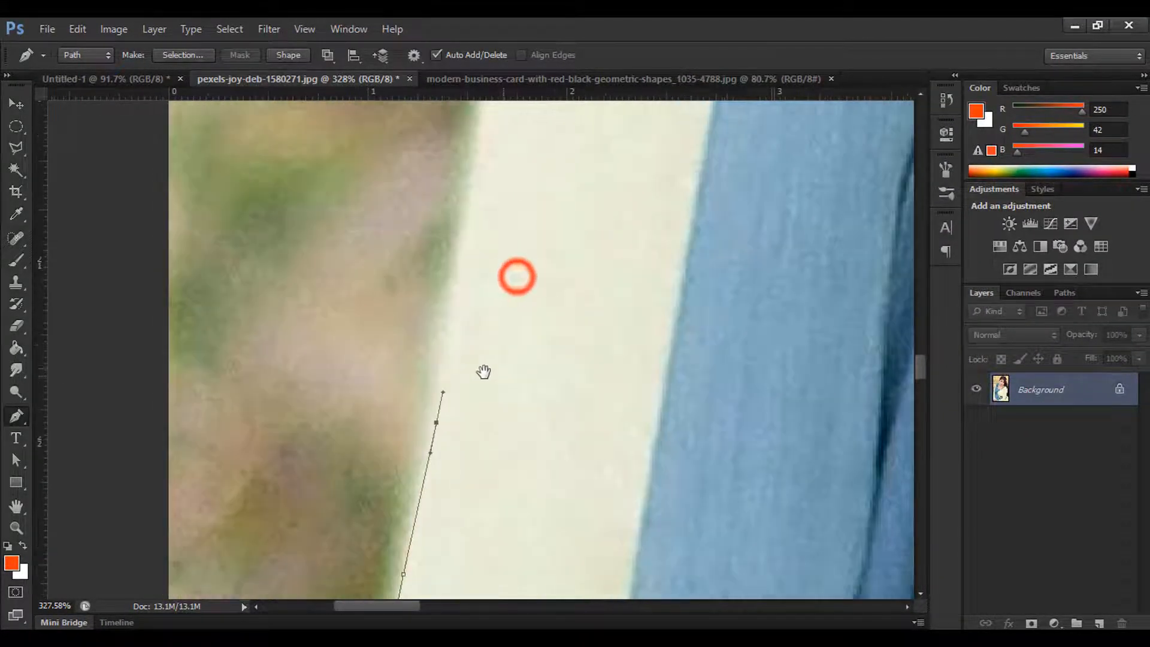
click(456, 284)
drag(513, 264, 528, 353)
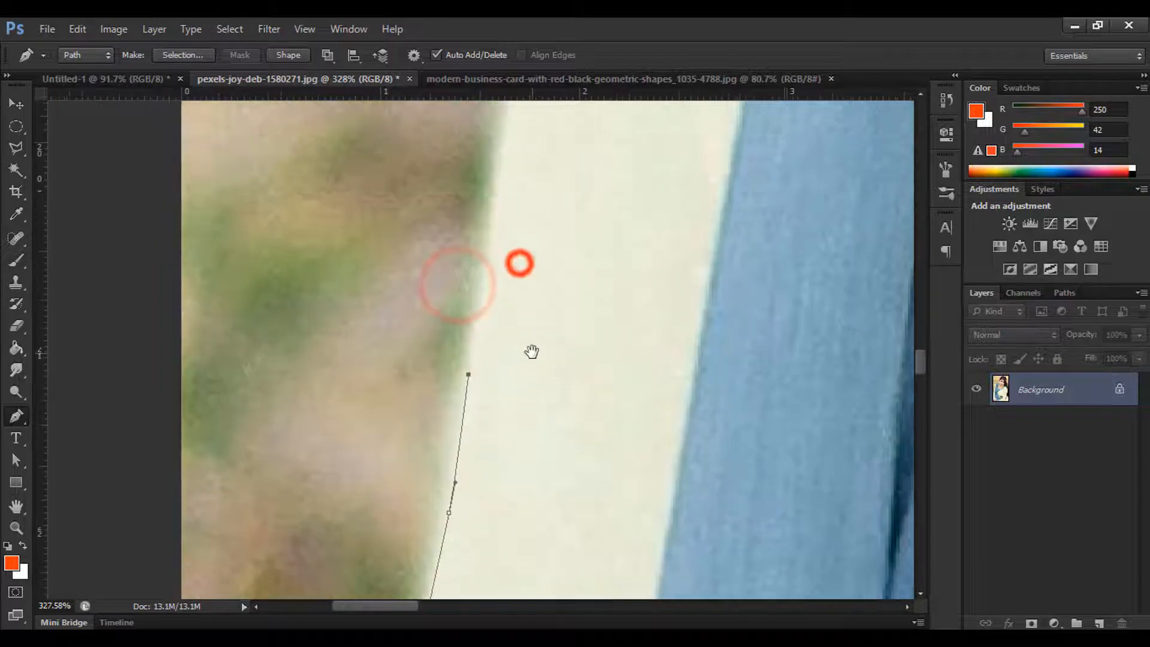
click(487, 242)
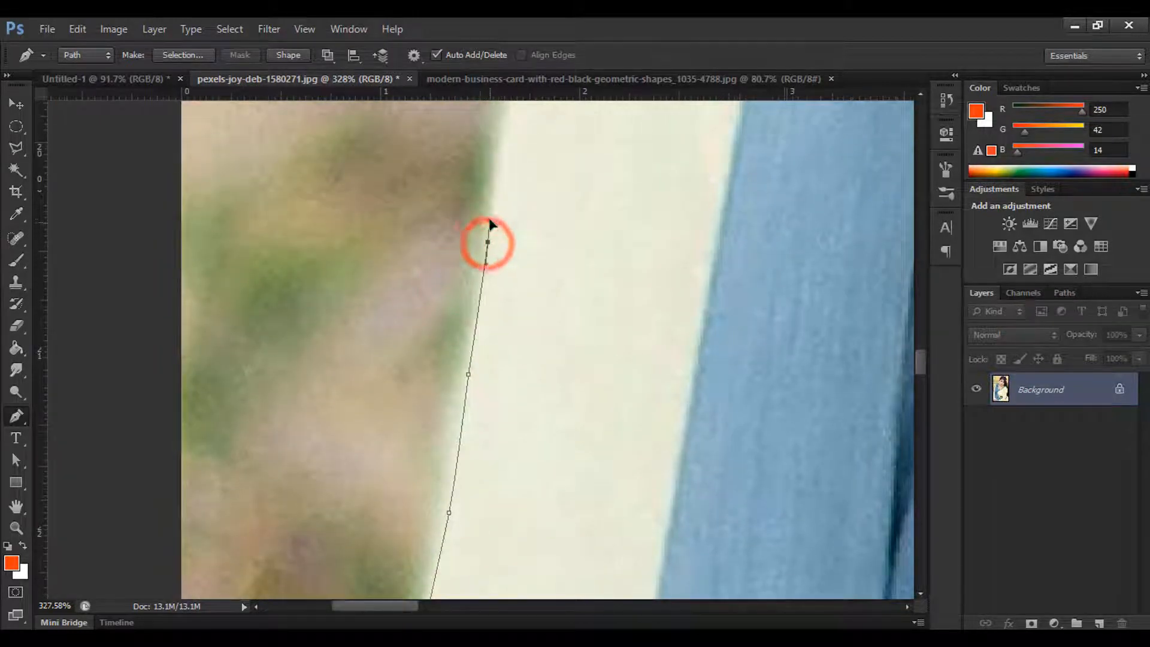
Extend the path along the upper sleeve with four anchor points to where the edge rounds toward the shoulder
drag(540, 214, 527, 411)
click(503, 246)
drag(572, 291, 503, 429)
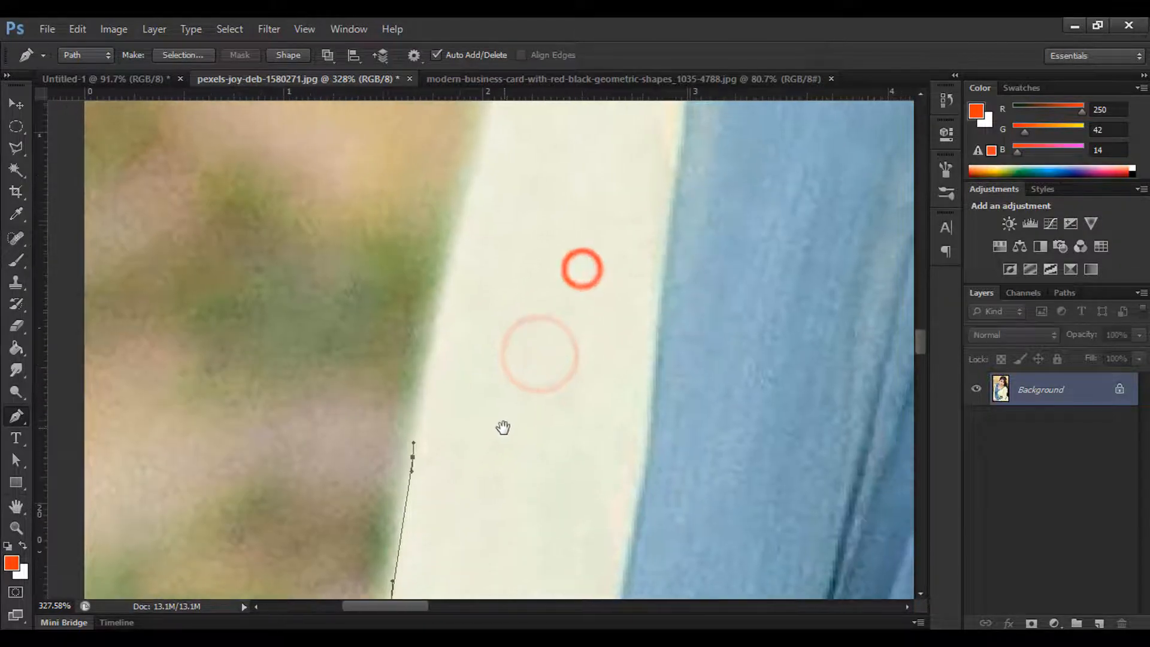
drag(444, 286, 453, 254)
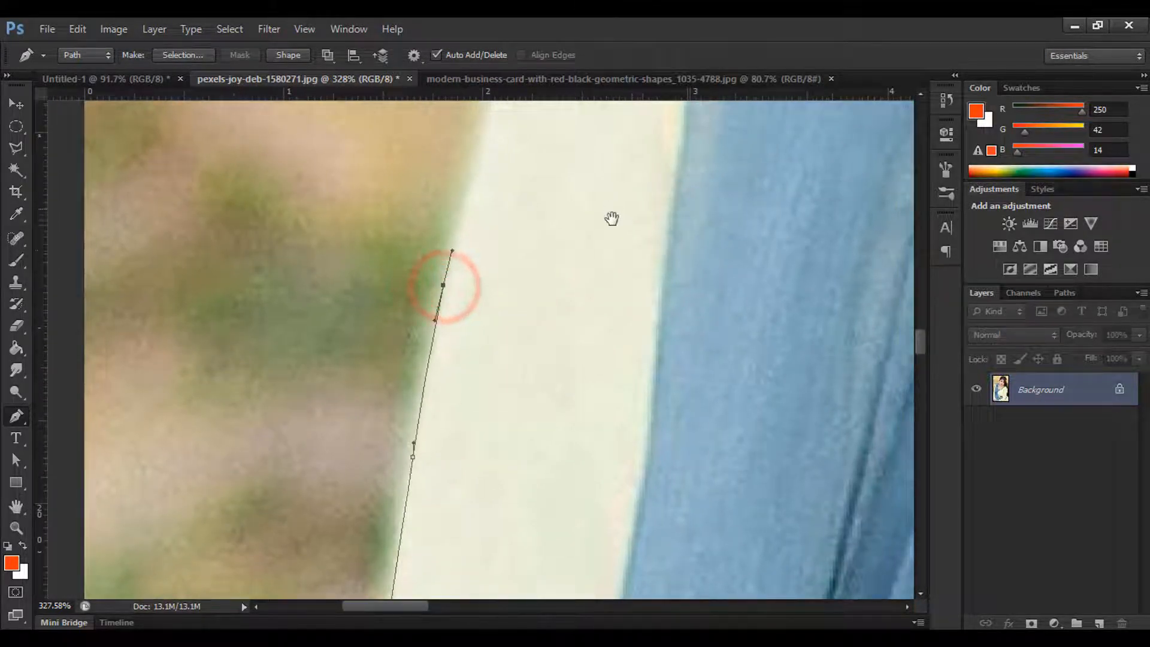
drag(611, 245, 569, 430)
drag(458, 269, 462, 249)
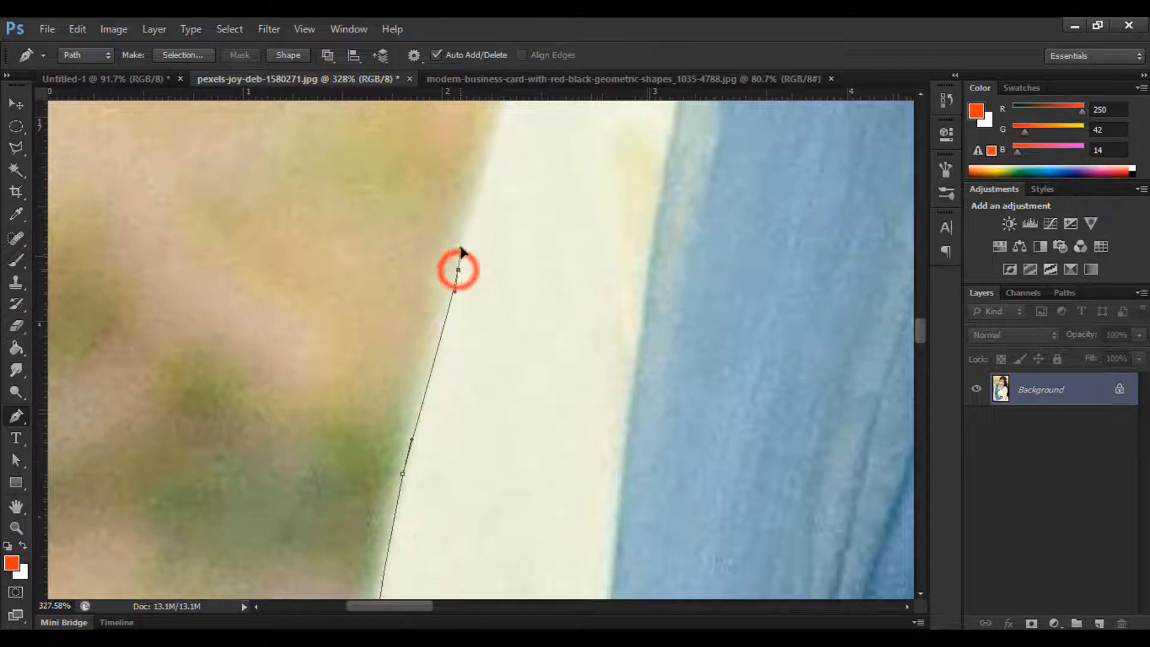
drag(488, 146, 303, 437)
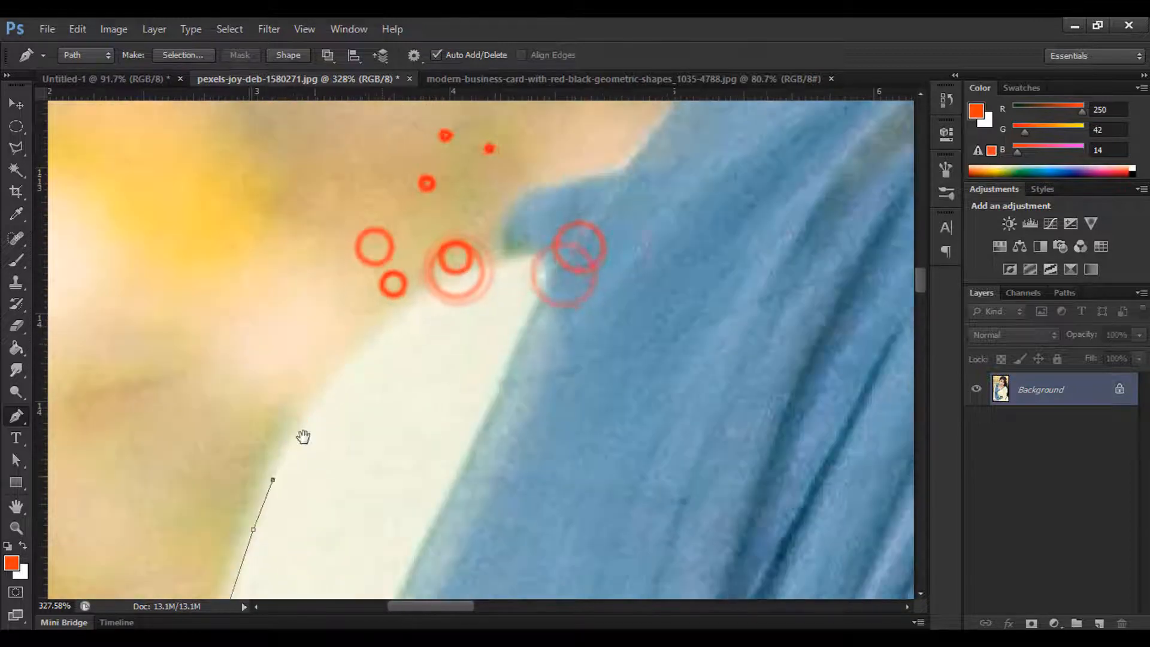
click(303, 423)
Trace the shoulder and the blue scarf's upper edge to the earring with curved points, removing outgoing handles where the direction changes
drag(503, 257, 614, 236)
alt+click(504, 258)
drag(625, 171, 782, 157)
alt+click(624, 170)
drag(681, 225, 420, 491)
drag(675, 277, 803, 294)
alt+click(676, 277)
drag(714, 323, 236, 429)
drag(560, 361, 623, 318)
drag(713, 319, 895, 388)
click(578, 345)
Outline the outer edge of the silver earring and its chain upward with closely spaced anchor points
click(586, 288)
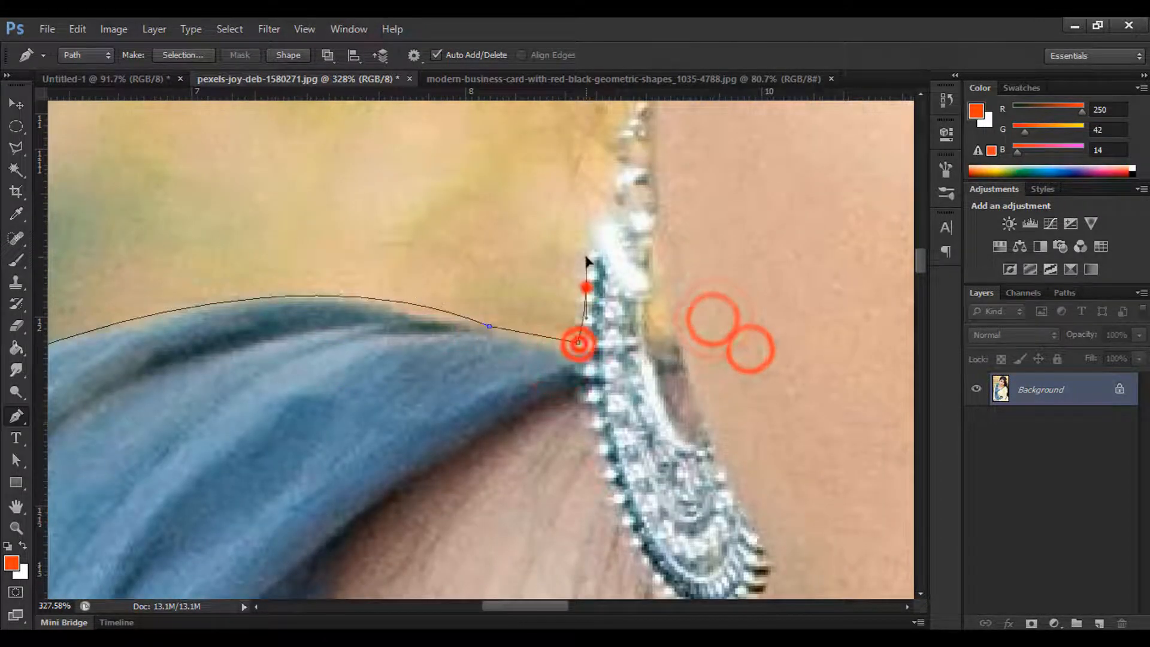
click(593, 236)
drag(652, 244, 638, 397)
click(581, 373)
click(602, 363)
click(605, 336)
click(607, 302)
click(606, 252)
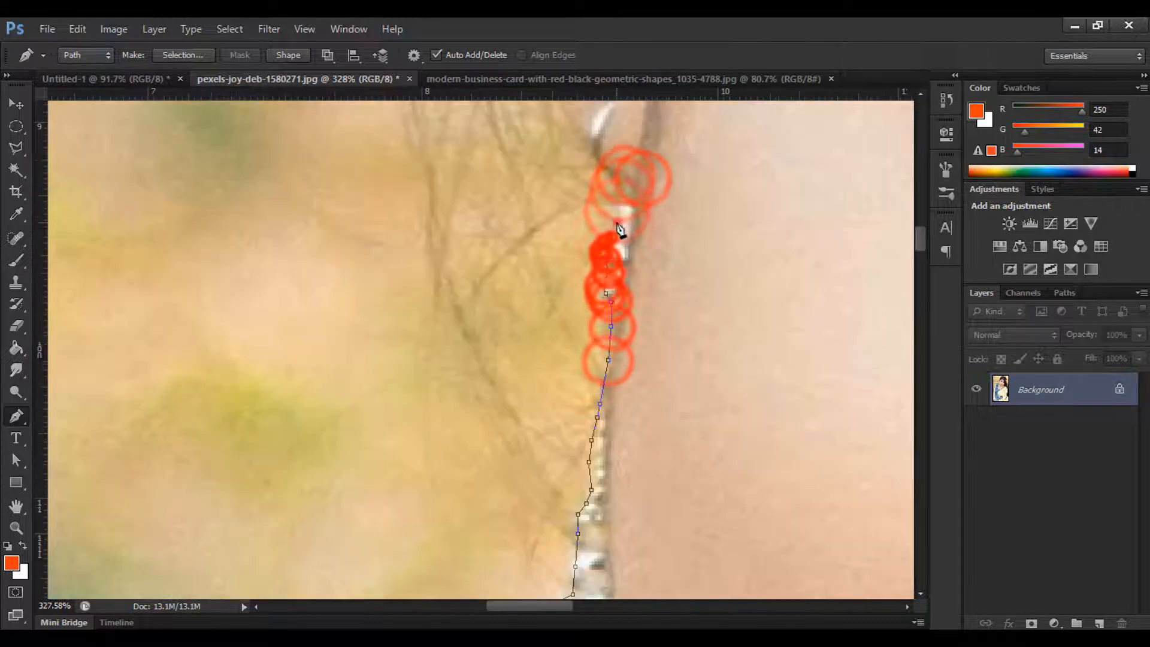
click(604, 161)
Trace the outer edge of the ear from the top of the earring up to its upper curve with short segments
drag(620, 202, 656, 411)
click(631, 362)
click(608, 336)
click(588, 289)
click(553, 146)
drag(590, 175, 642, 352)
drag(633, 256, 650, 444)
click(609, 354)
click(601, 260)
click(595, 192)
drag(650, 223, 601, 409)
click(547, 375)
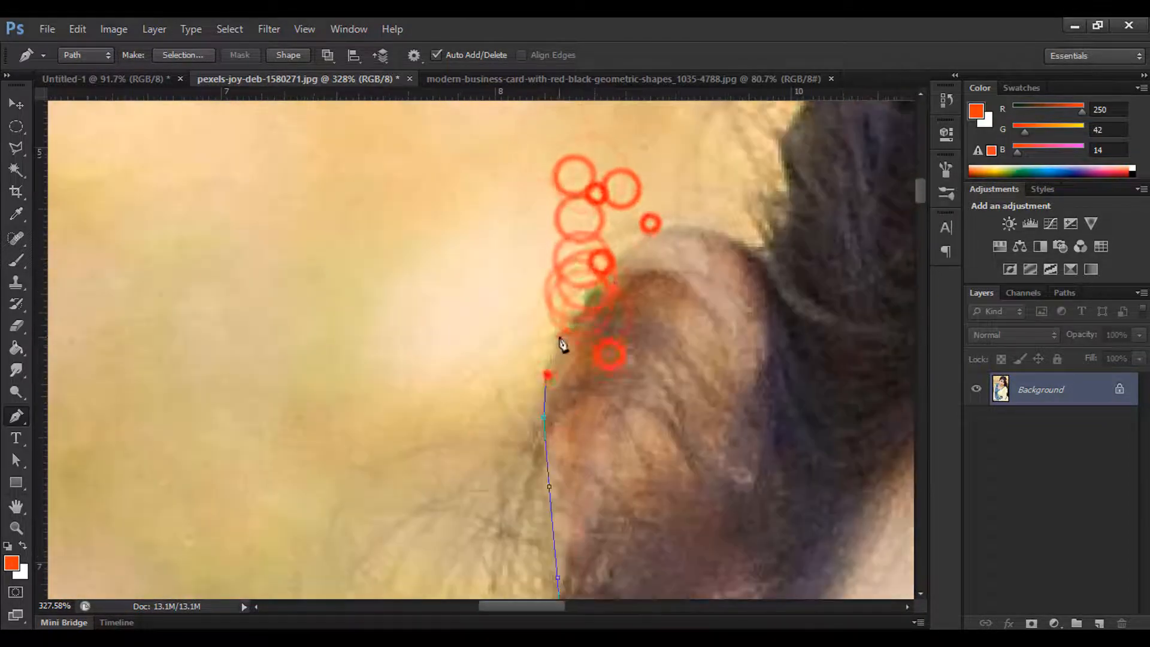
click(560, 338)
click(588, 296)
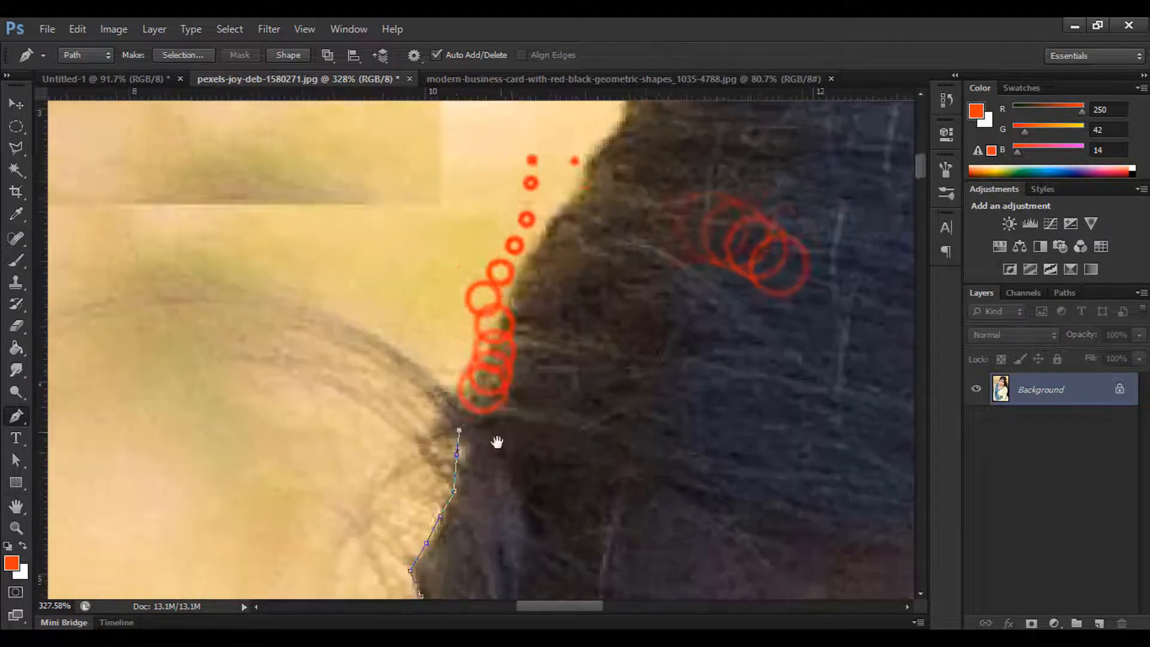
Follow the dark hair's outer edge up the side of the head with short path segments
drag(497, 442, 496, 460)
click(480, 390)
click(501, 344)
click(534, 272)
click(570, 224)
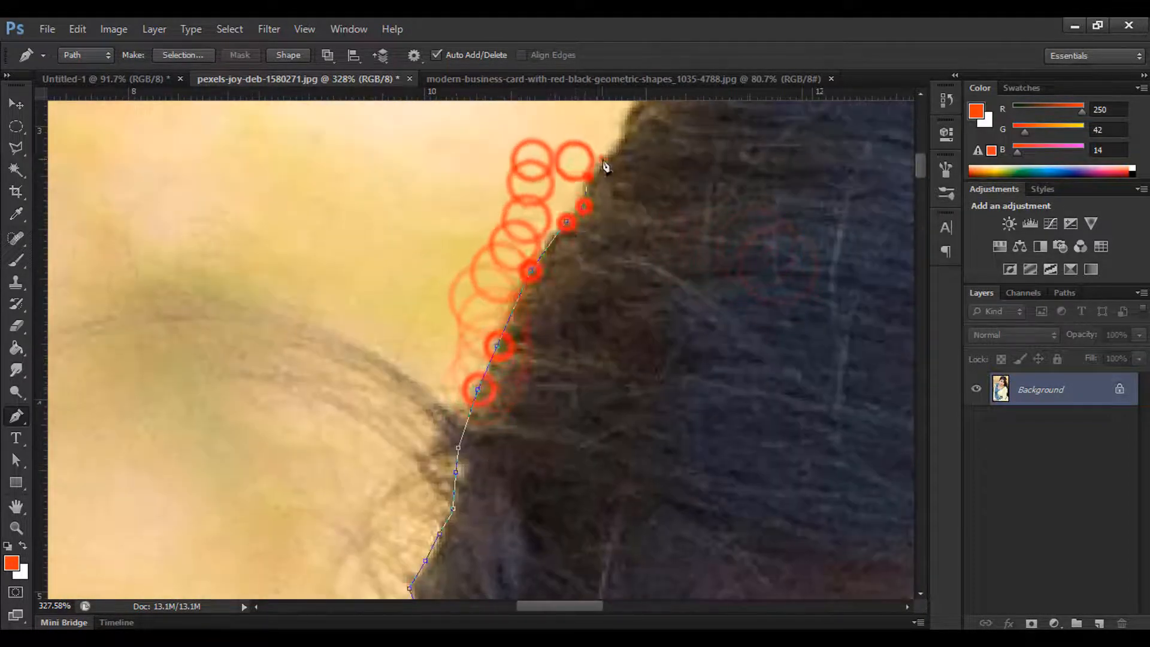
click(557, 241)
drag(660, 224, 530, 326)
click(601, 251)
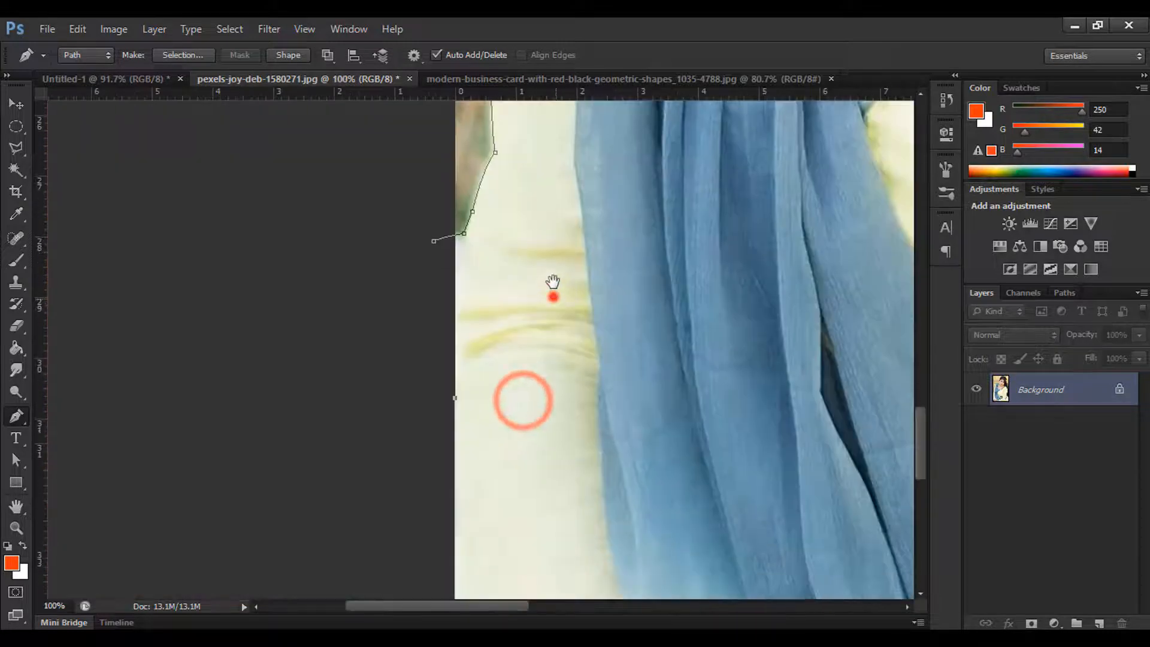
Add an anchor on the photo's left edge just below the path's start and close the outline at the starting anchor
drag(553, 297, 552, 279)
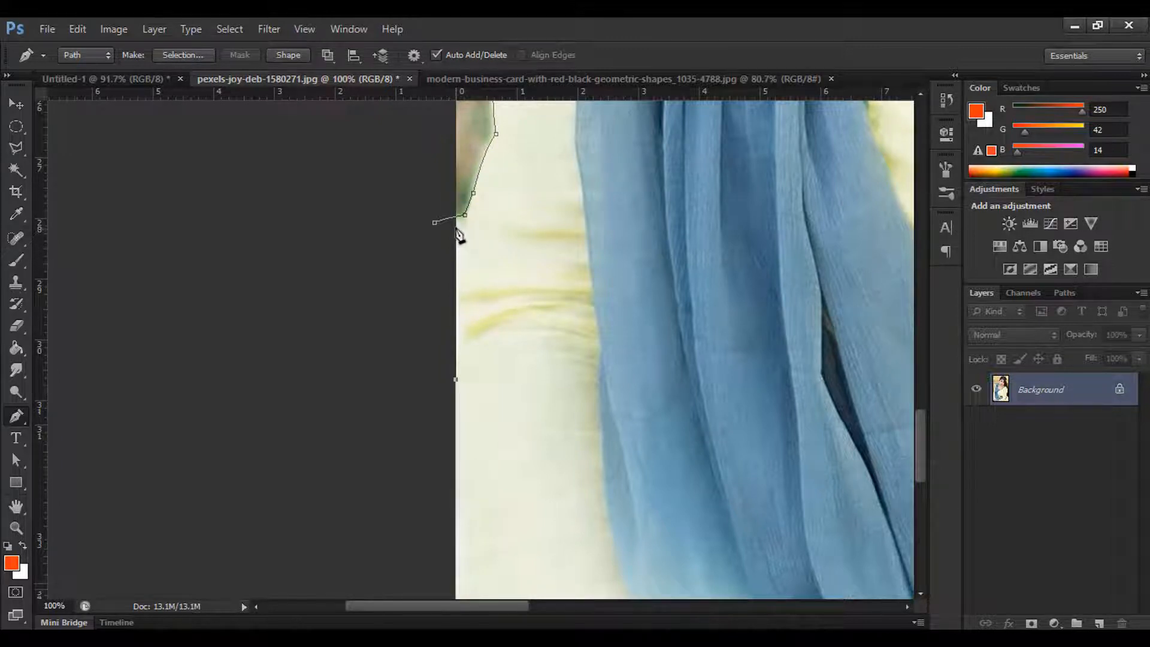
click(456, 254)
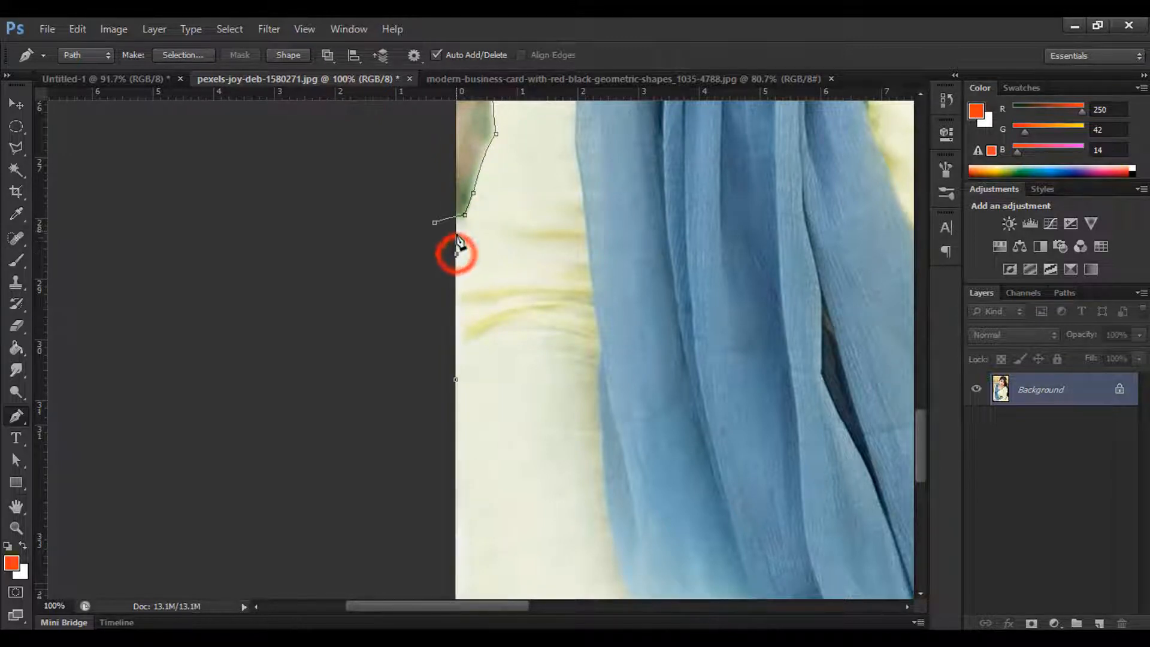
drag(548, 247, 521, 235)
drag(613, 193, 542, 258)
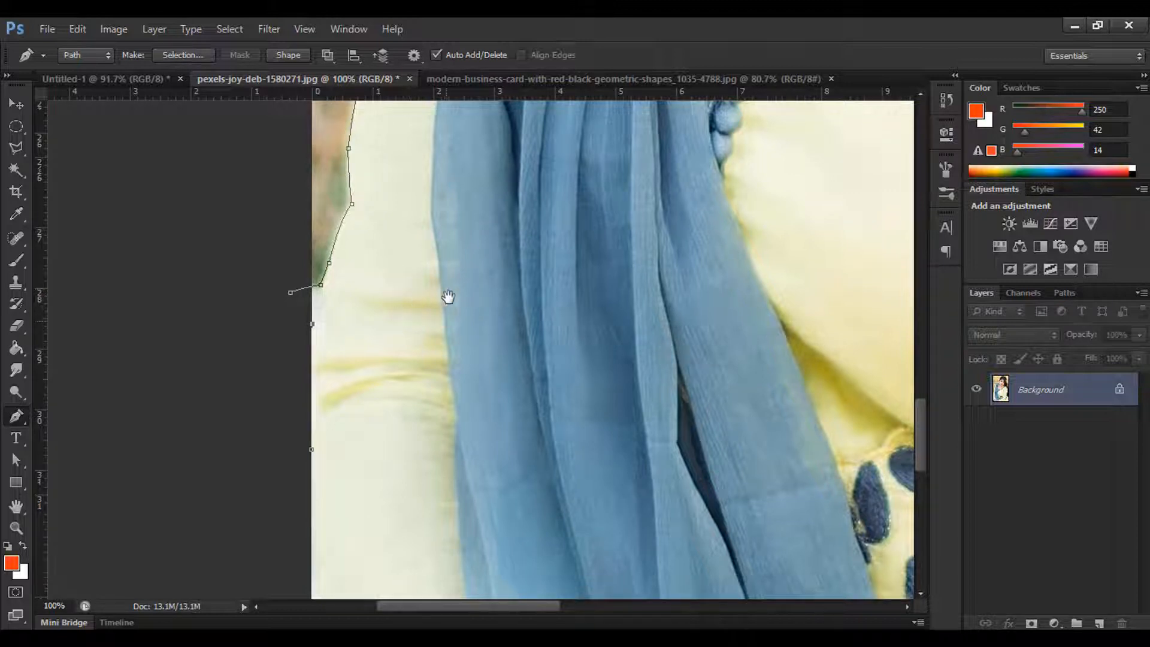
drag(403, 242, 439, 393)
drag(509, 288, 465, 438)
drag(478, 449, 480, 215)
drag(490, 367, 507, 211)
drag(436, 285, 675, 277)
drag(611, 316, 473, 332)
drag(488, 288, 519, 368)
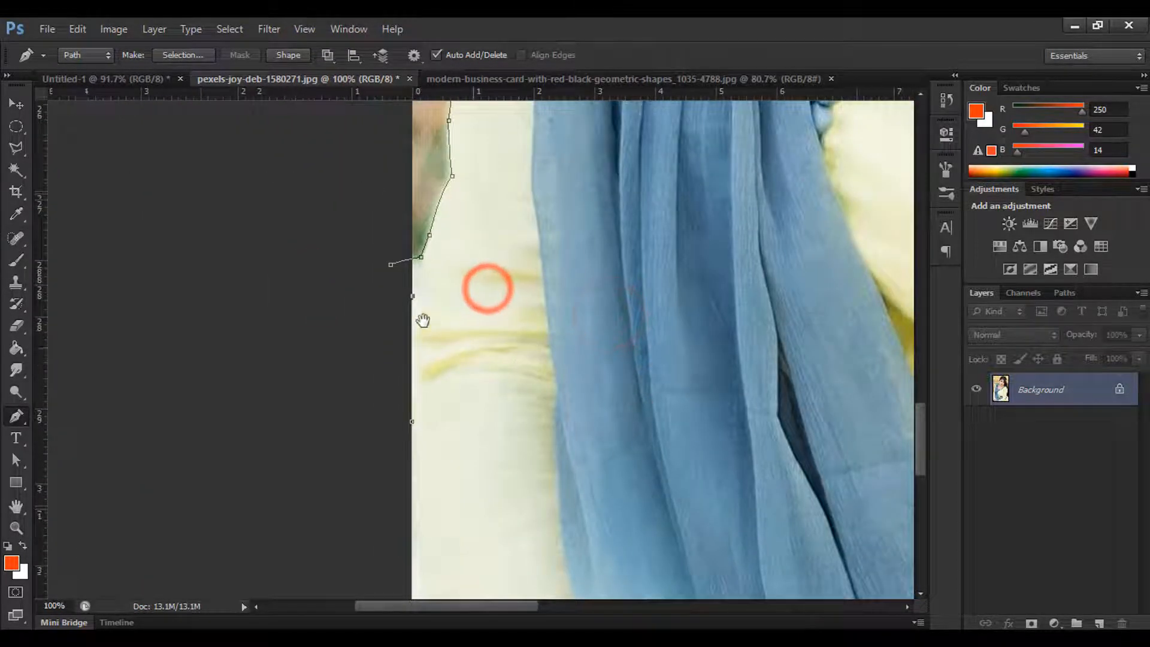
click(392, 266)
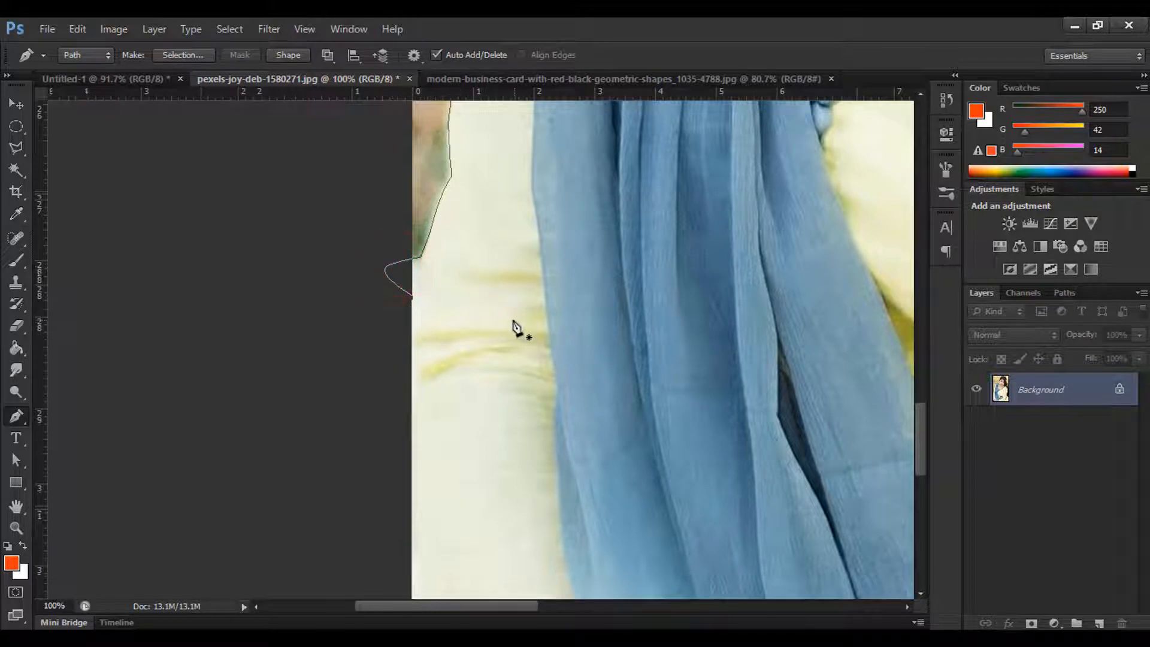
Display the document's paths in place of its layers
drag(636, 221, 349, 437)
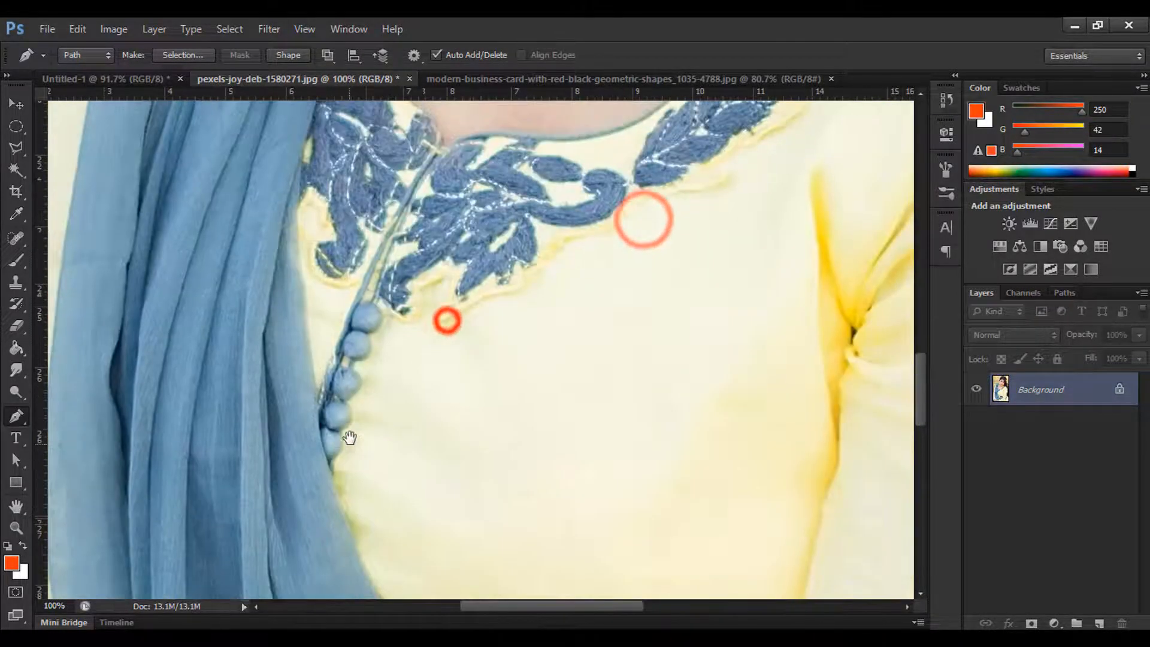
scroll(354, 427, down, 3)
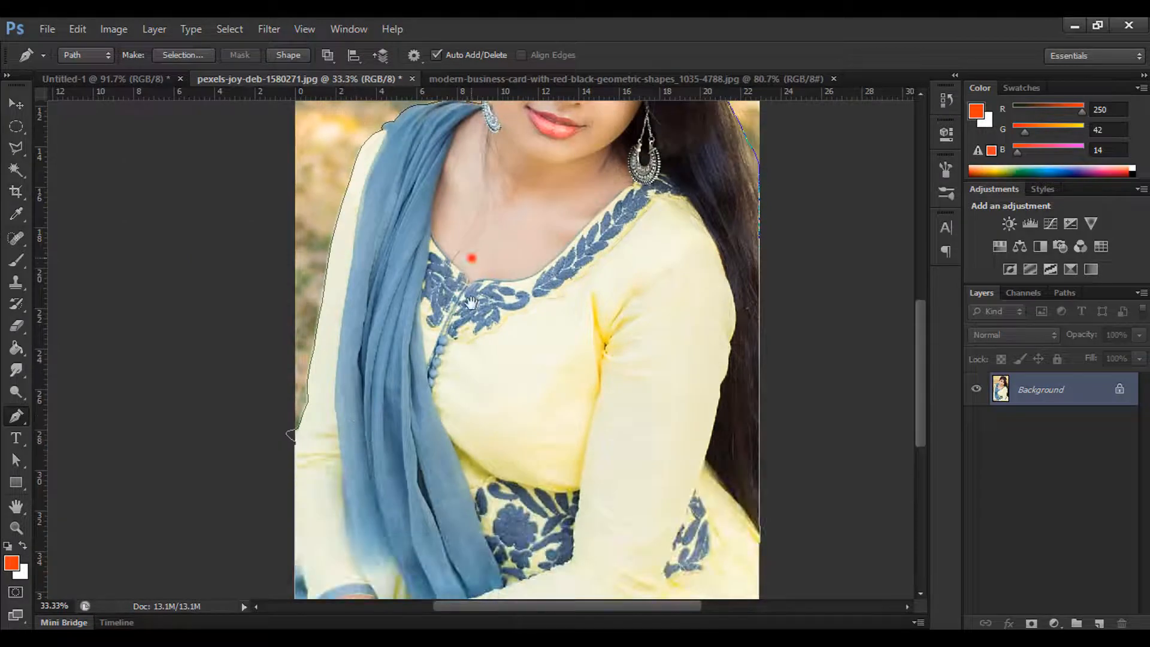
drag(471, 303, 454, 518)
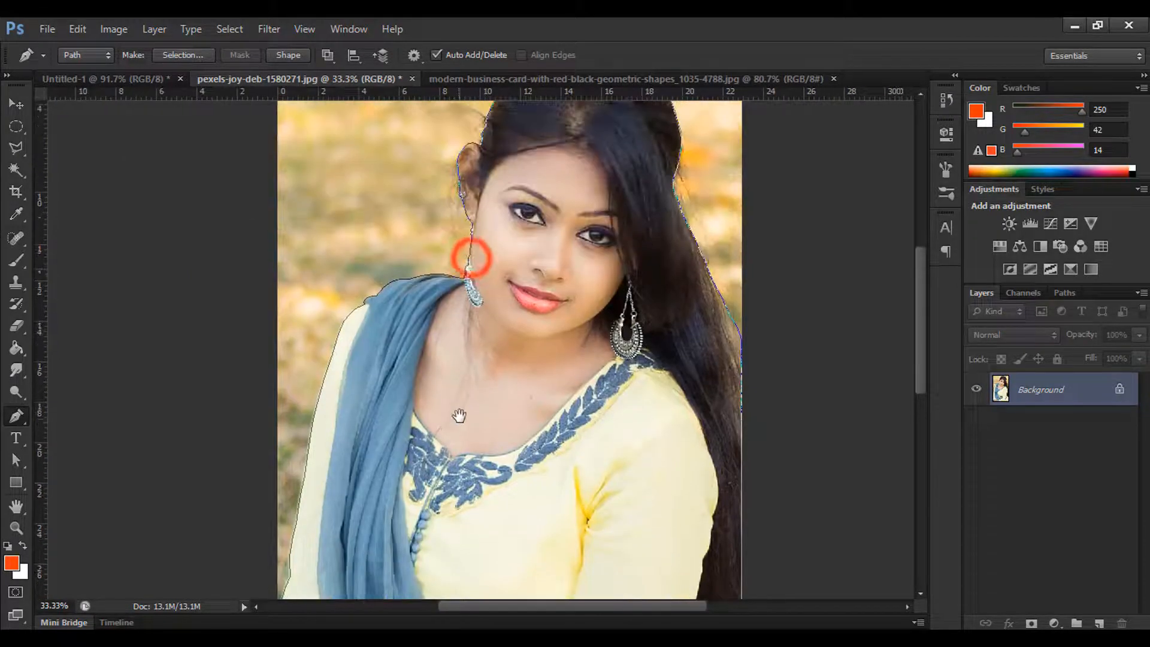
key(ctrl+minus)
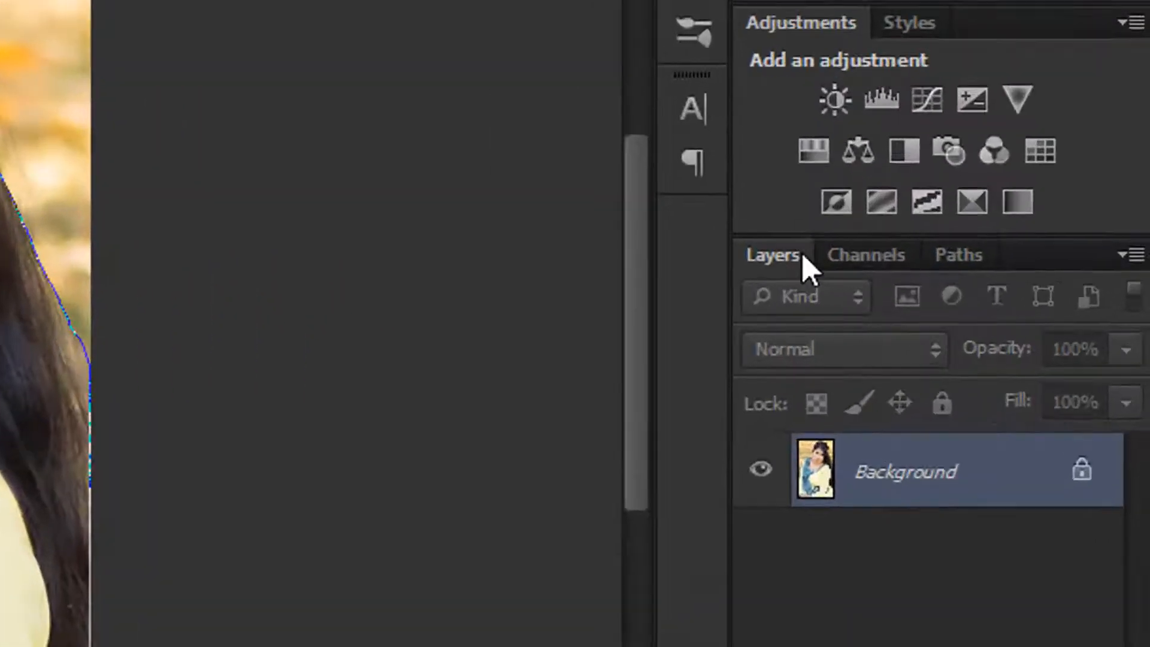
click(929, 262)
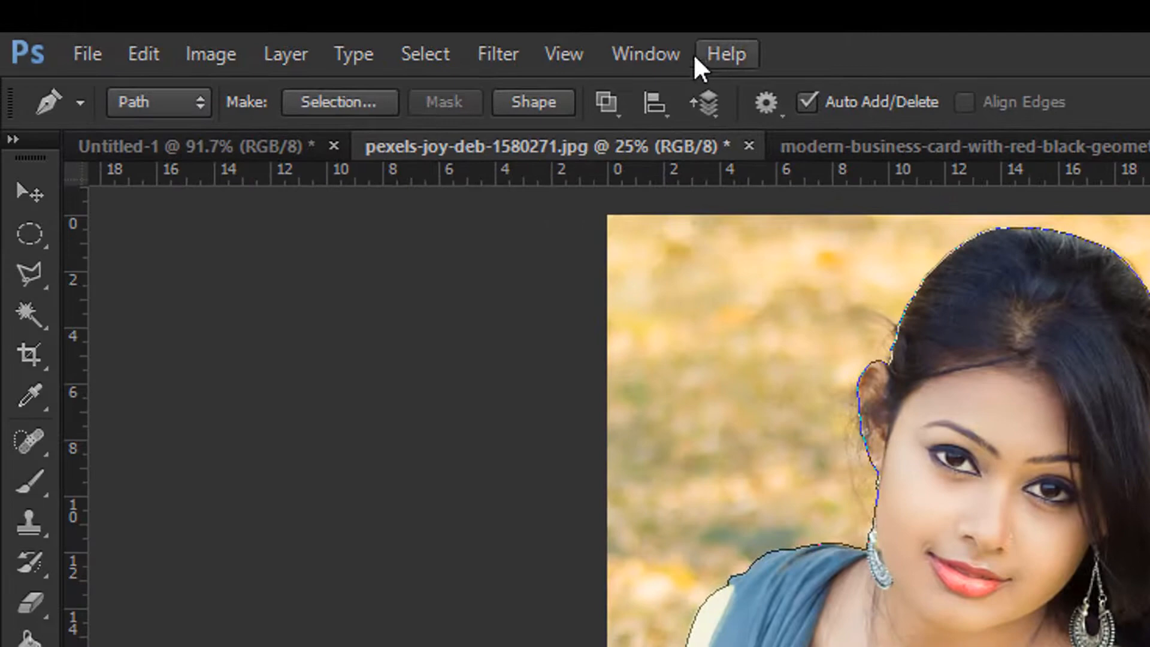
click(653, 52)
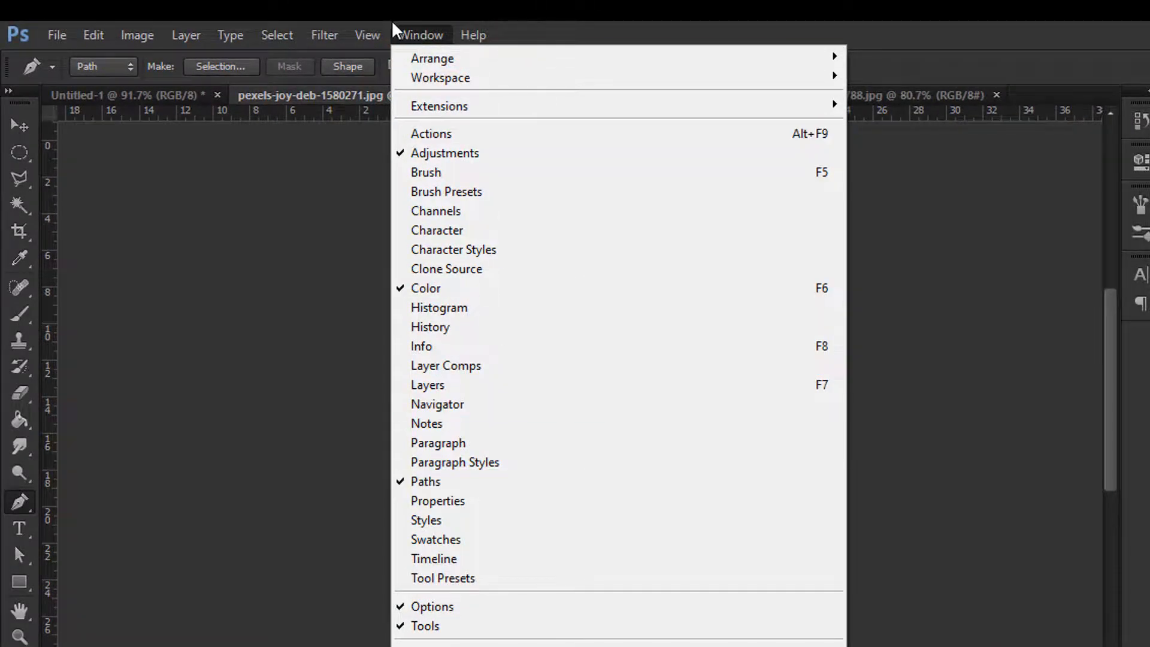
click(426, 32)
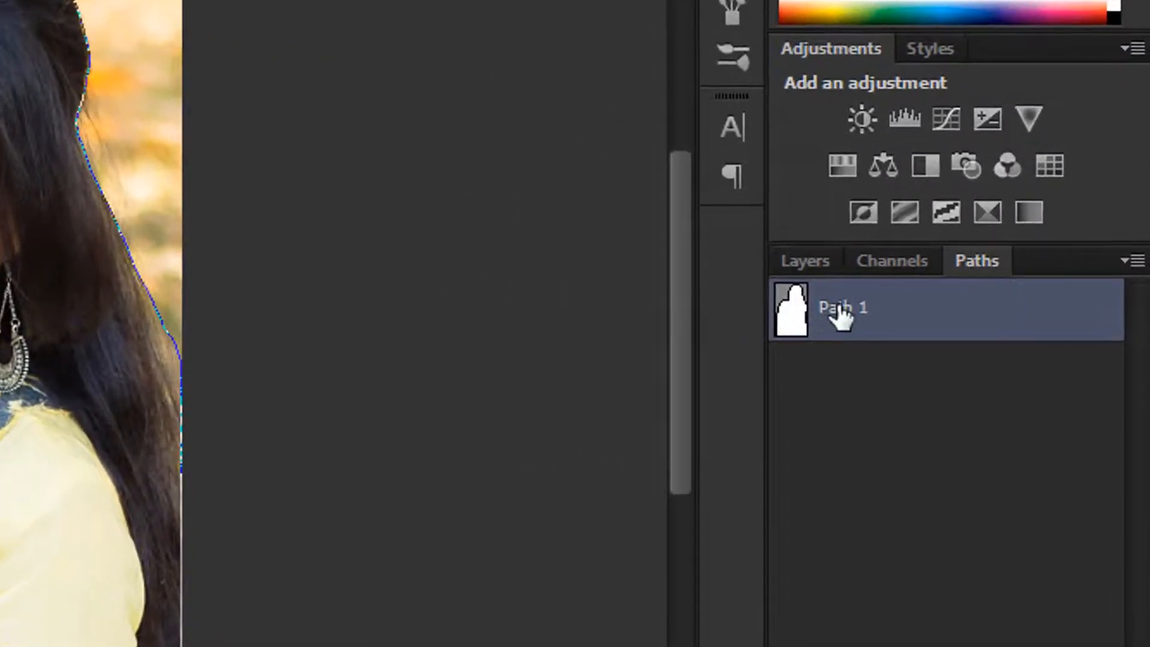
Make a new anti-aliased selection from Path 1 with a feather radius of 0 pixels
right_click(842, 305)
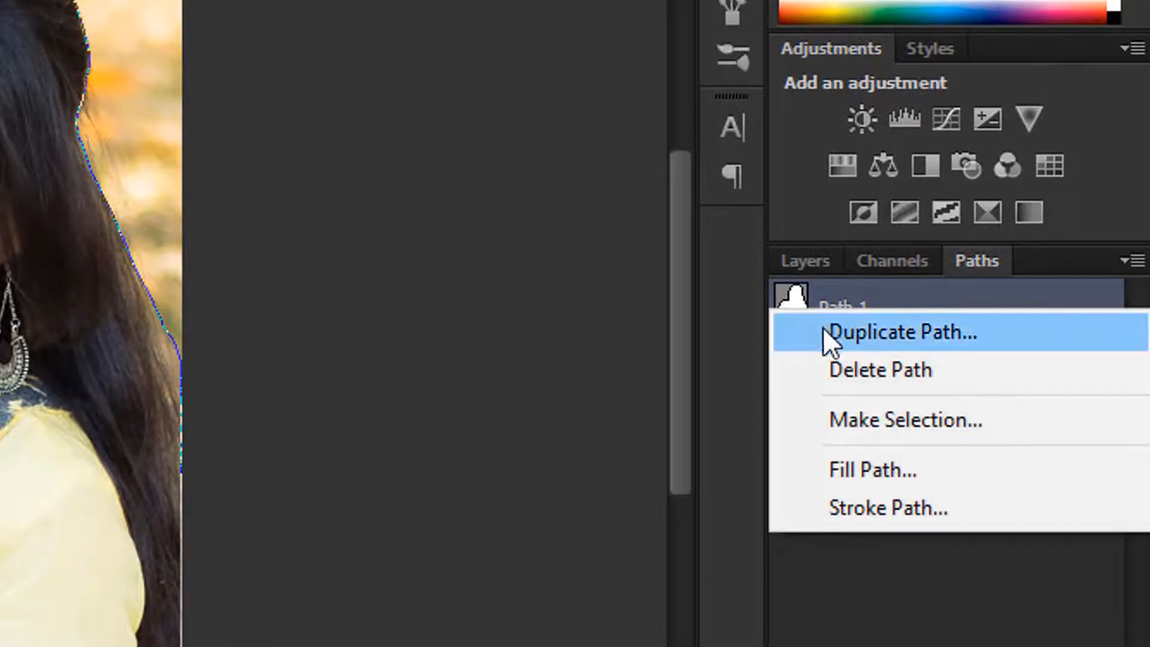
click(912, 419)
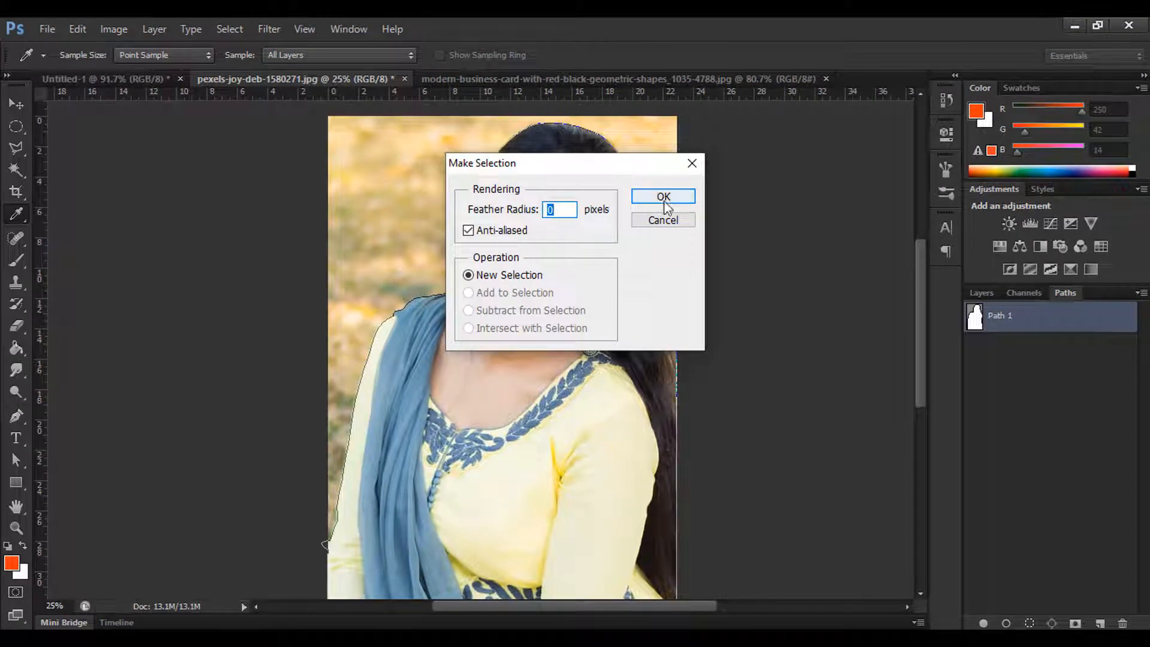
click(663, 197)
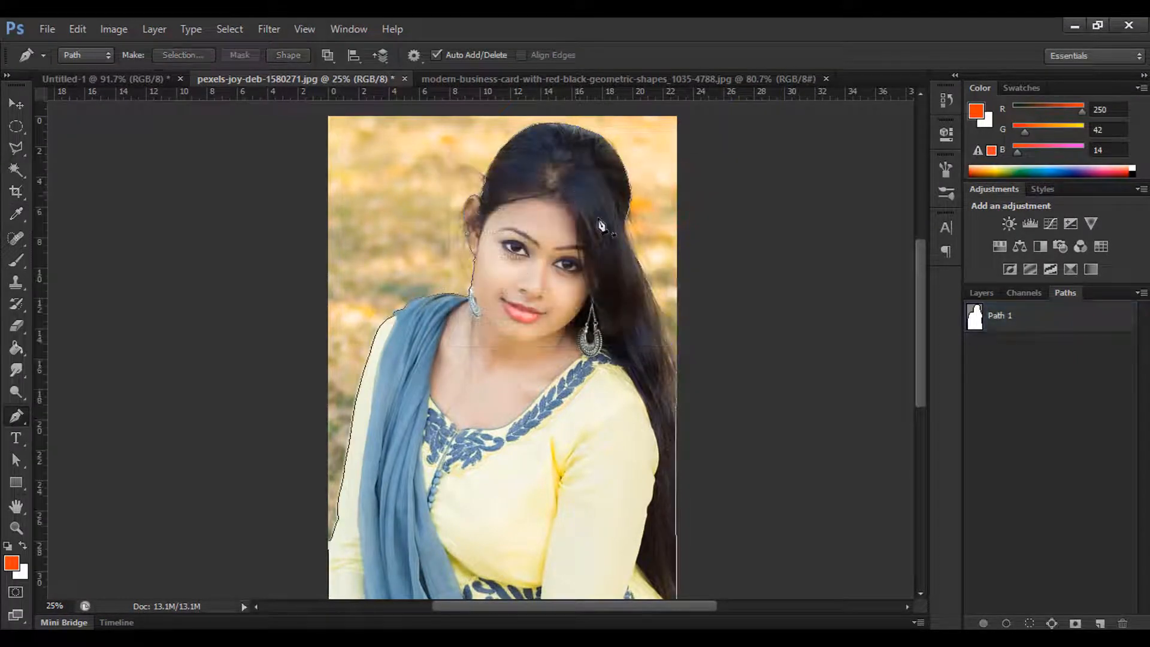
Return to Layer 0 and convert the traced outline to a new anti-aliased selection with no feathering
scroll(435, 359, up, 7)
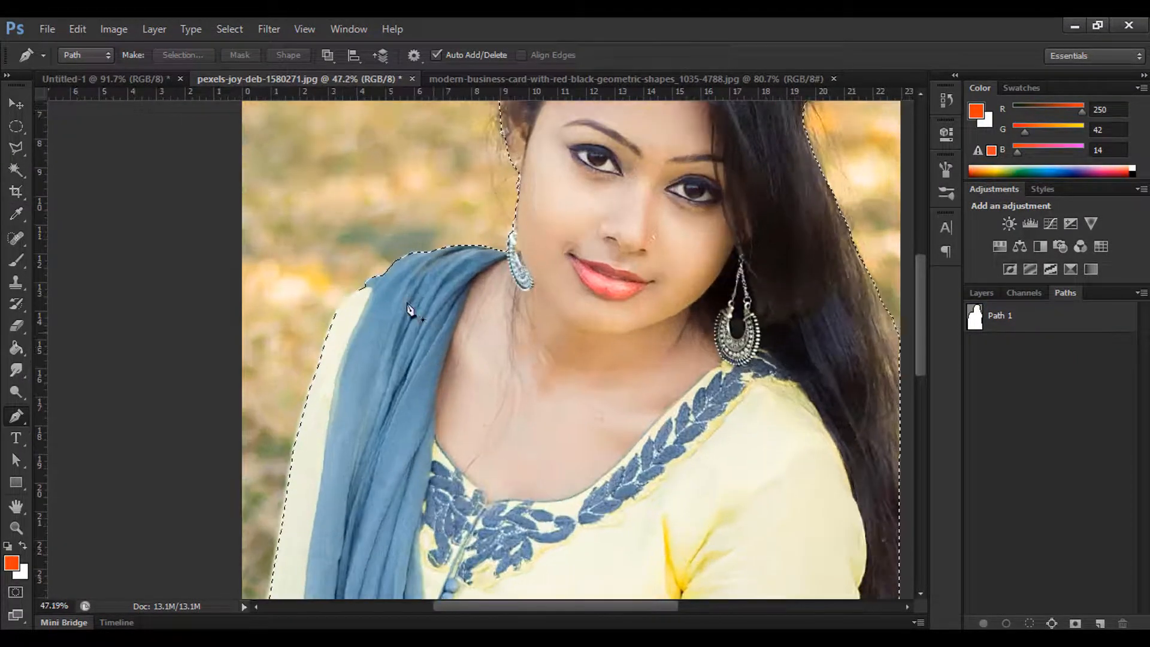
scroll(560, 340, down, 6)
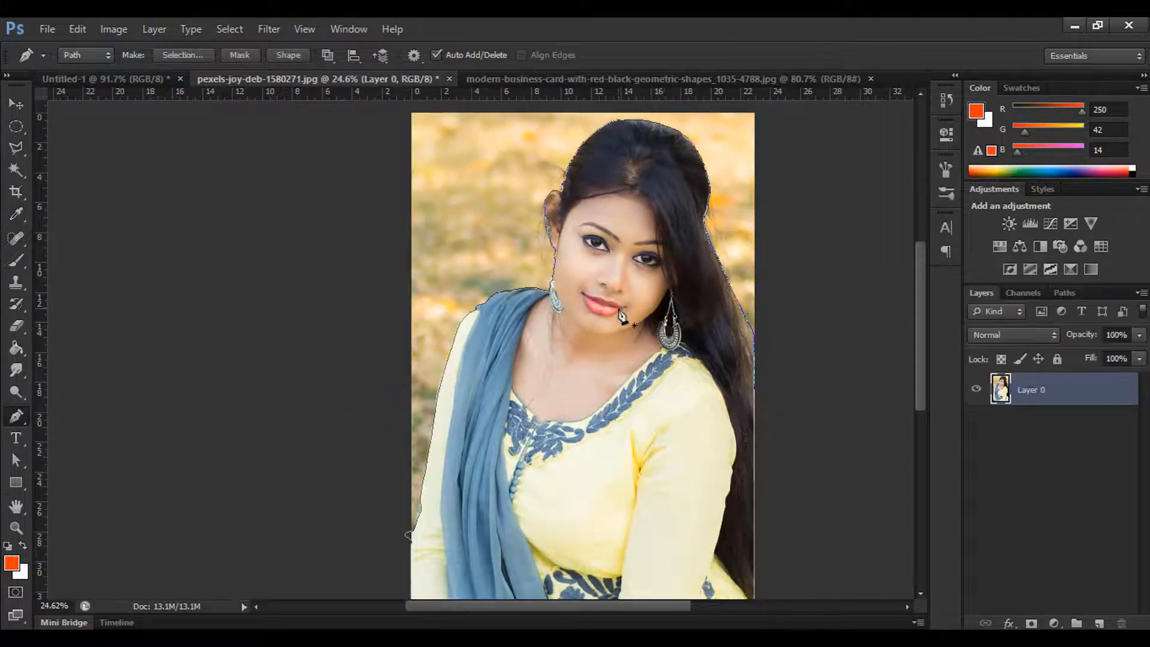
scroll(623, 318, up, 2)
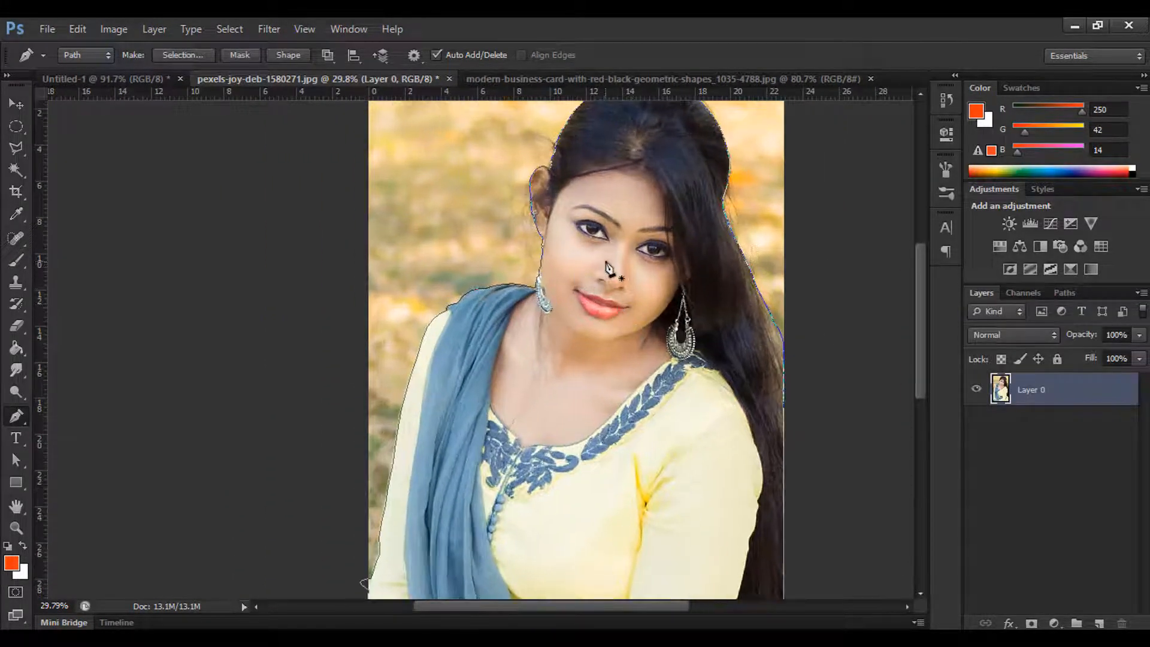
right_click(586, 240)
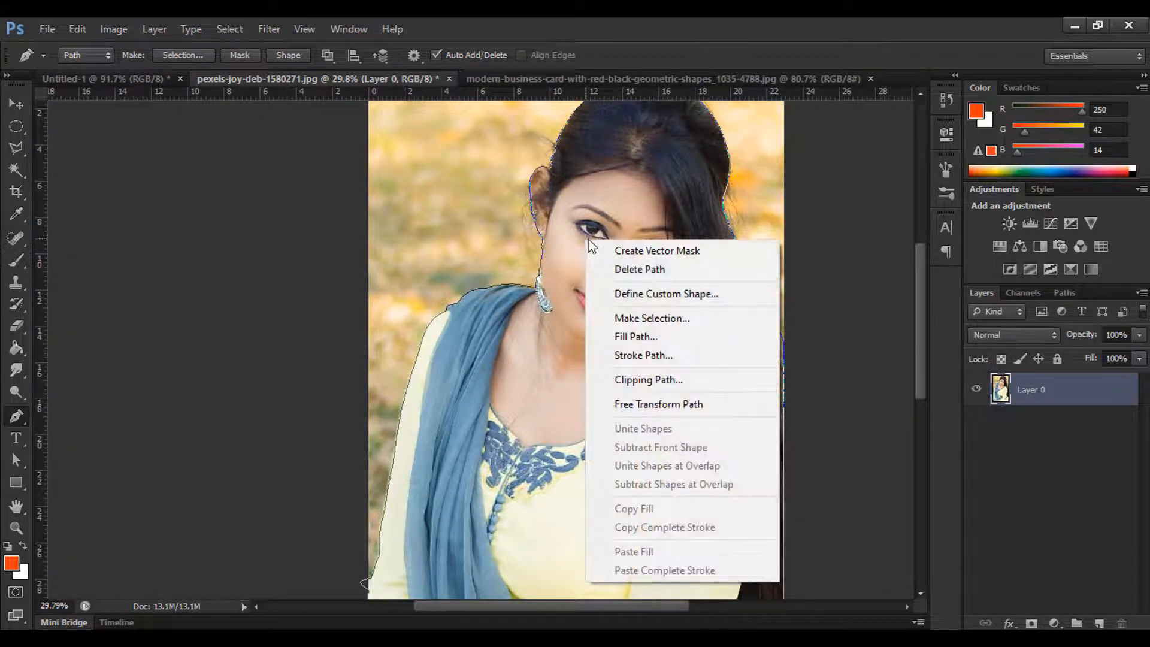
click(678, 318)
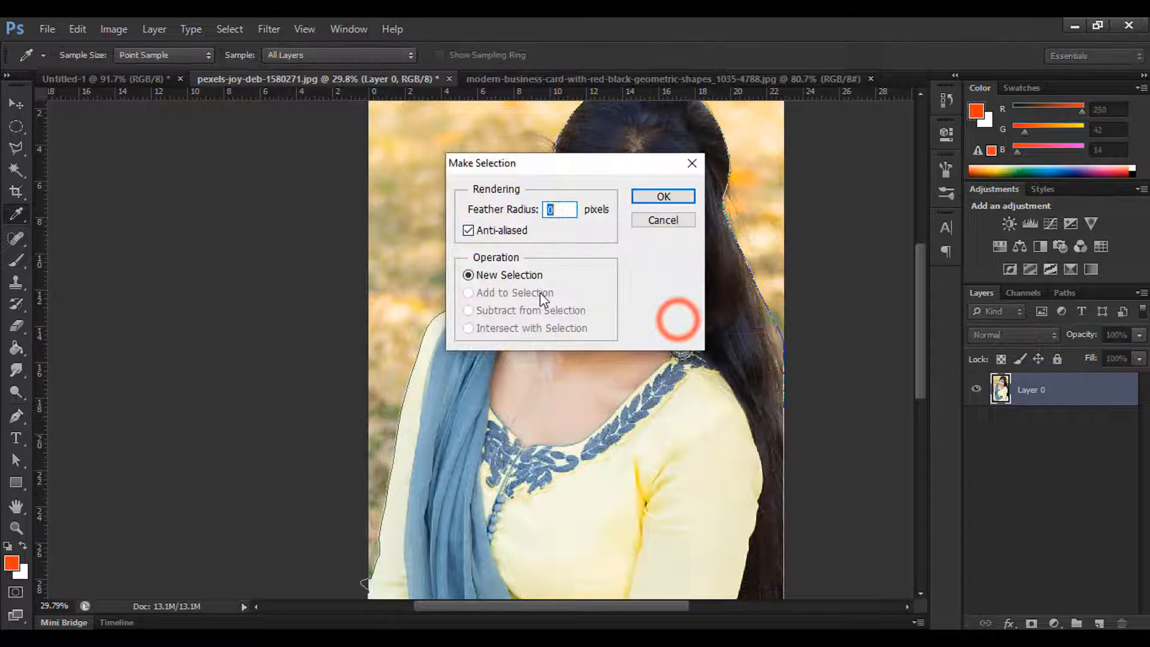
click(659, 197)
scroll(579, 328, up, 4)
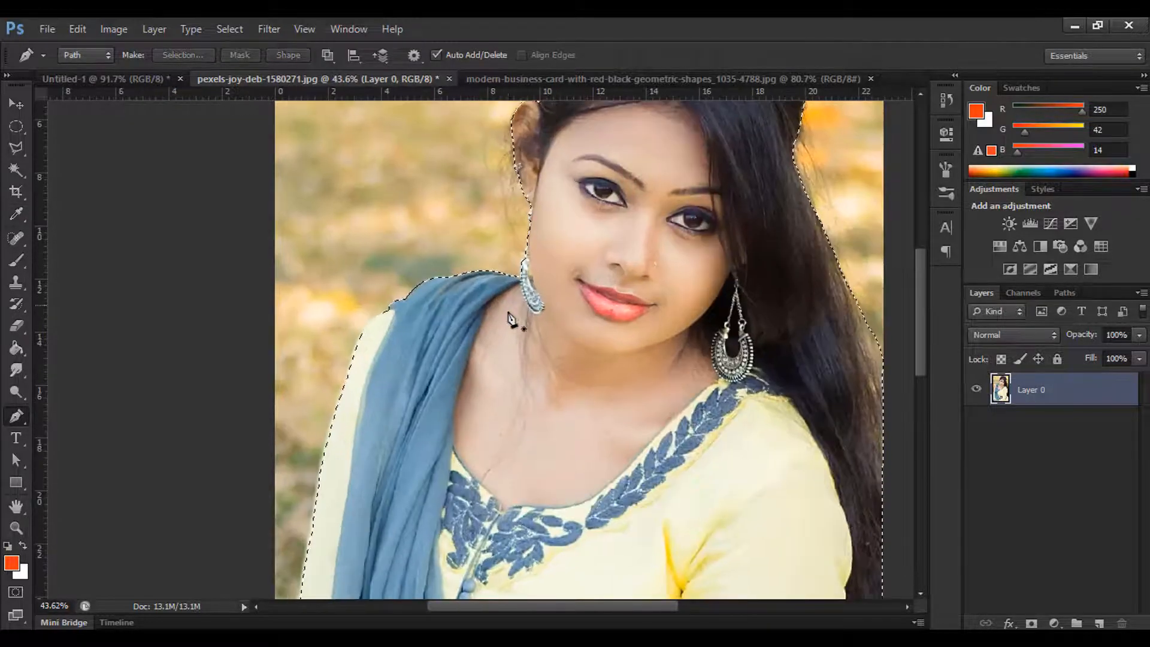
scroll(803, 475, down, 3)
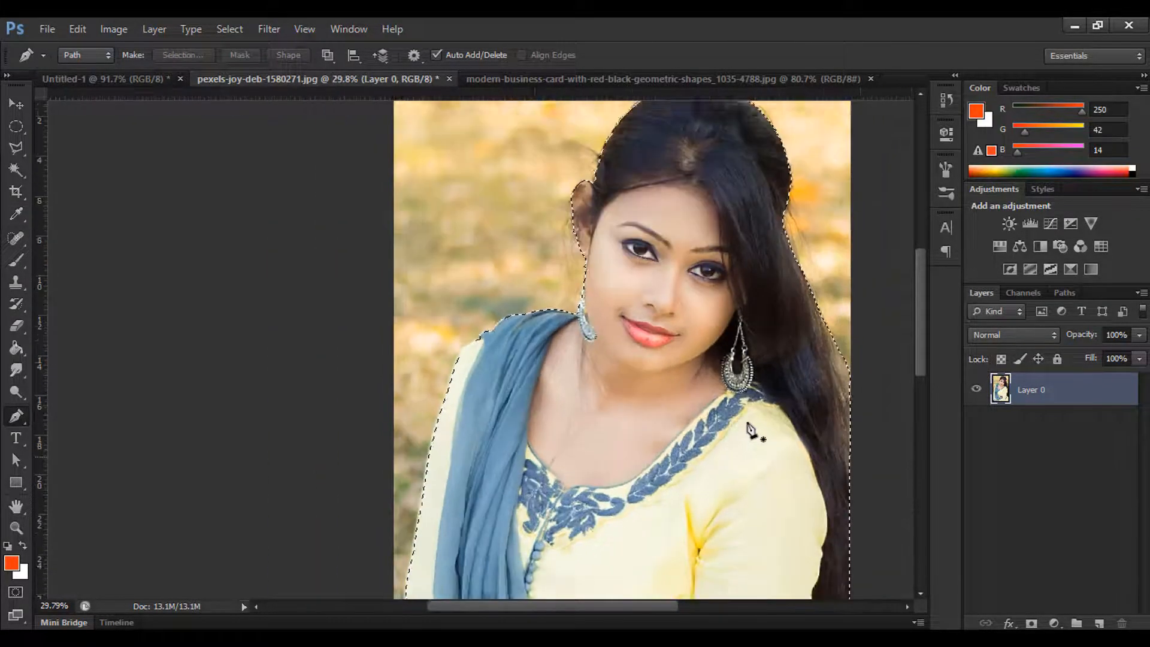
Copy the selected woman from Layer 0 to a new layer and hide Layer 0
drag(717, 273, 613, 276)
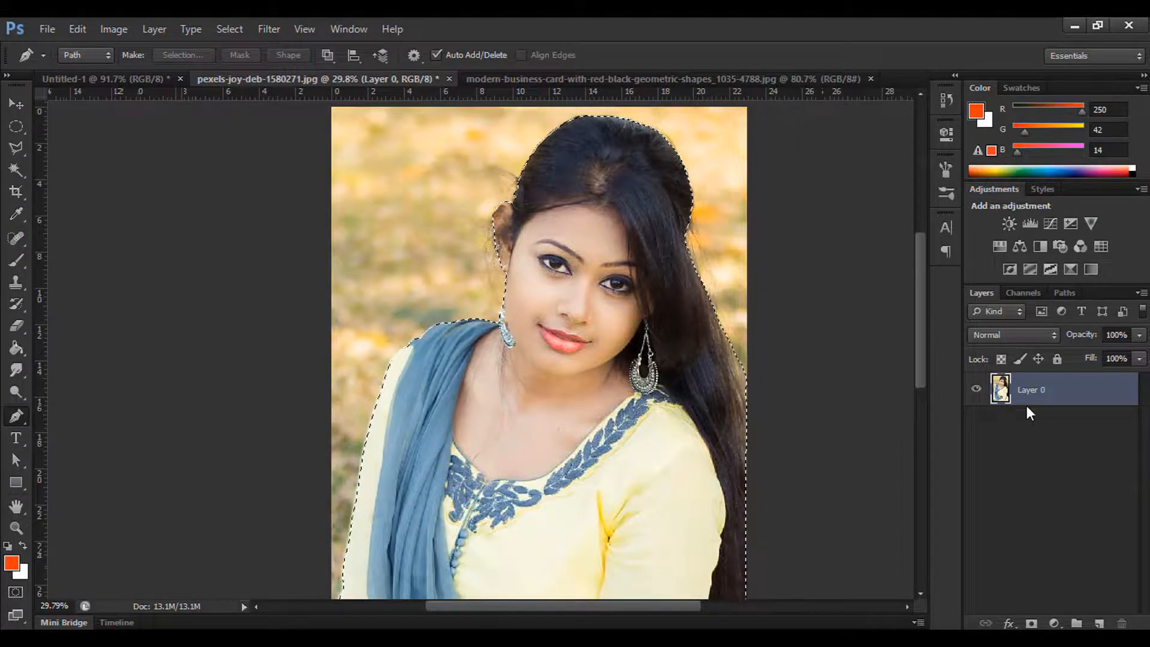
click(1042, 390)
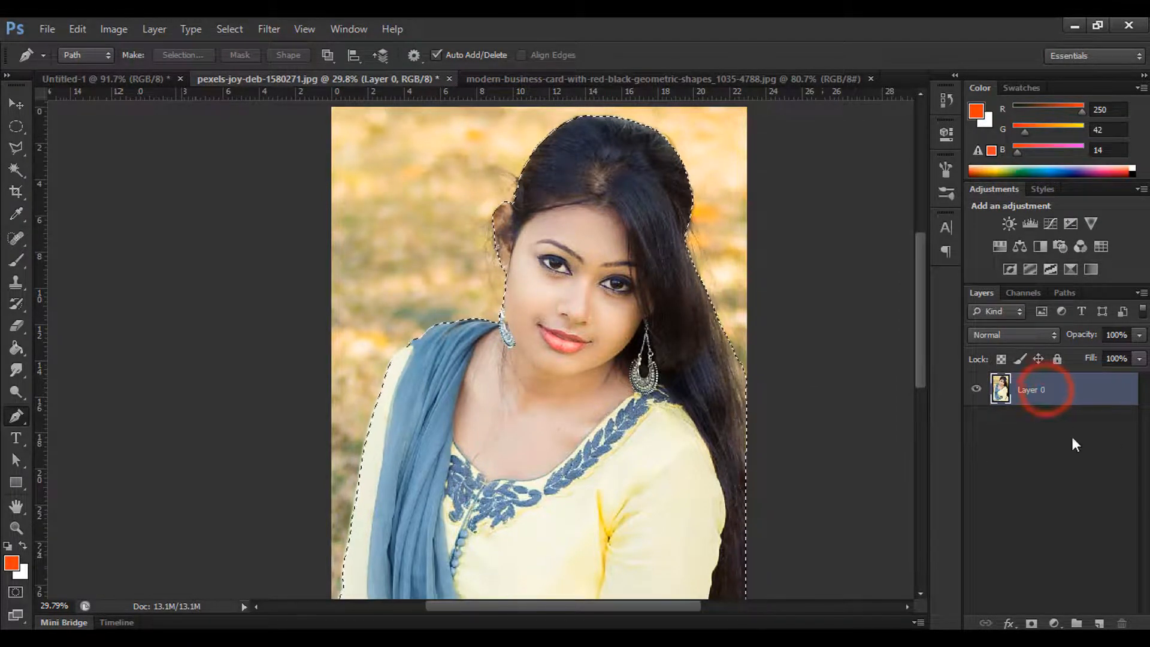
key(ctrl+j)
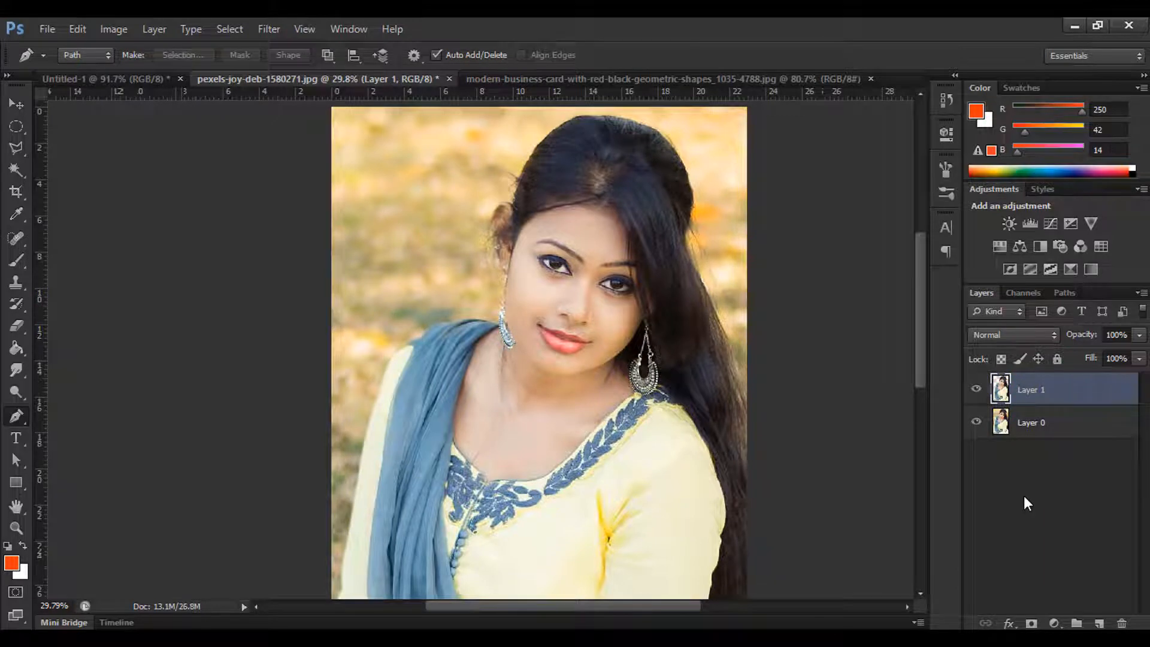
click(975, 423)
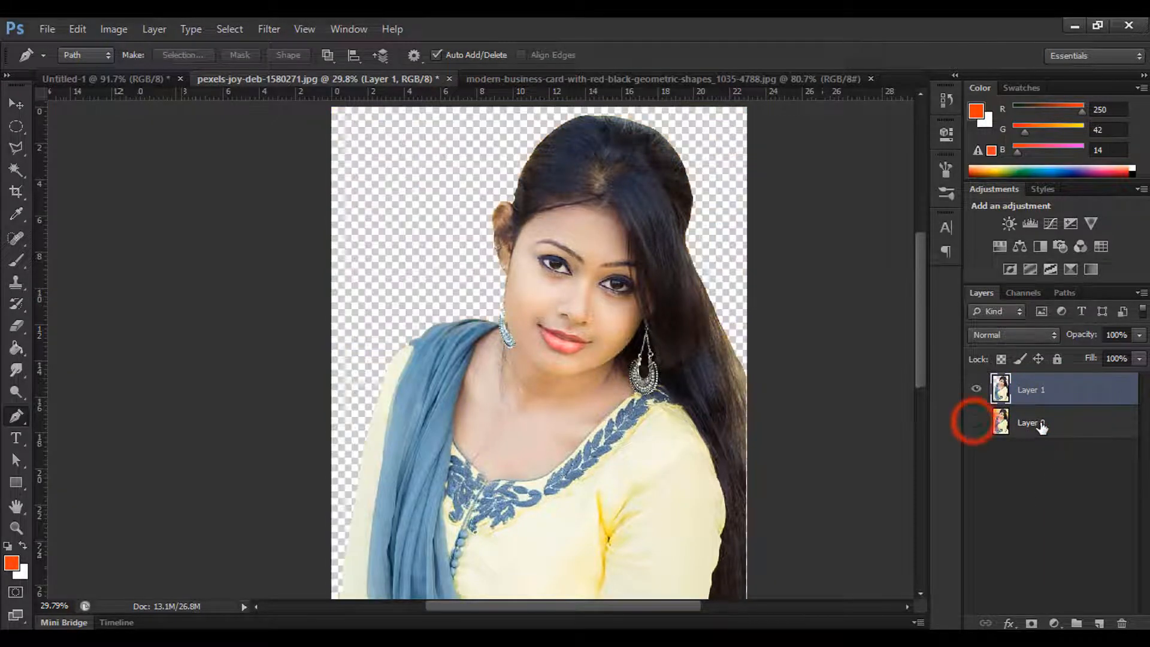
mouse_move(603, 192)
mouse_down()
mouse_move(596, 342)
mouse_move(590, 209)
mouse_up()
drag(635, 267, 644, 231)
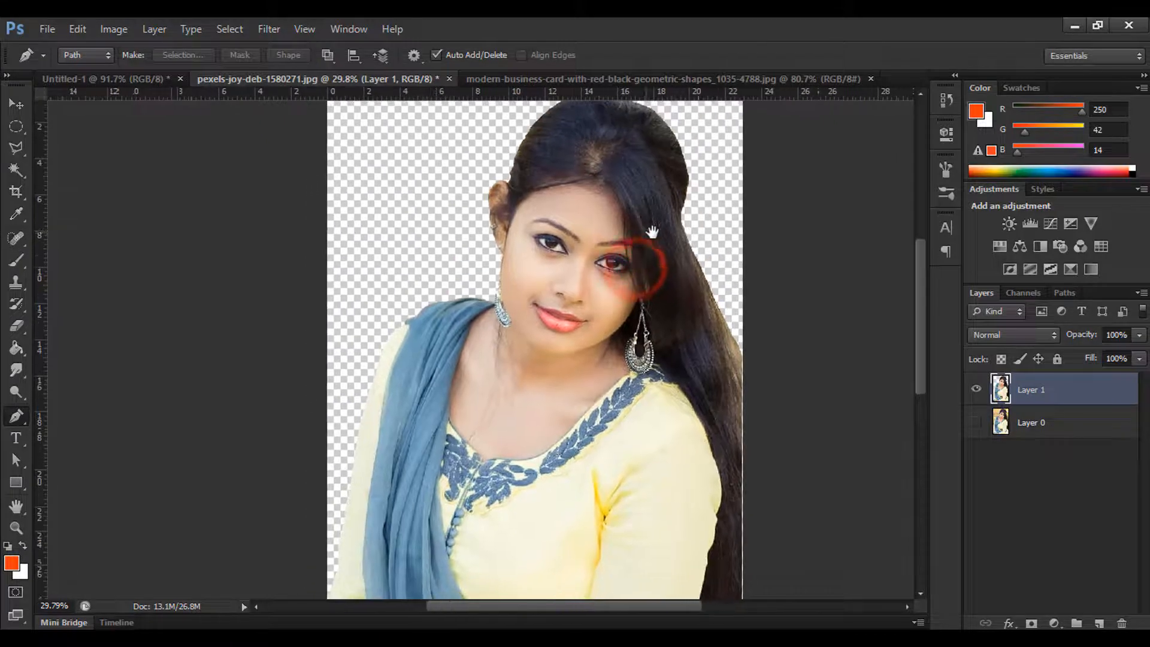
Show Layer 0 again and undo the copy to a new layer
click(978, 422)
key(ctrl+z)
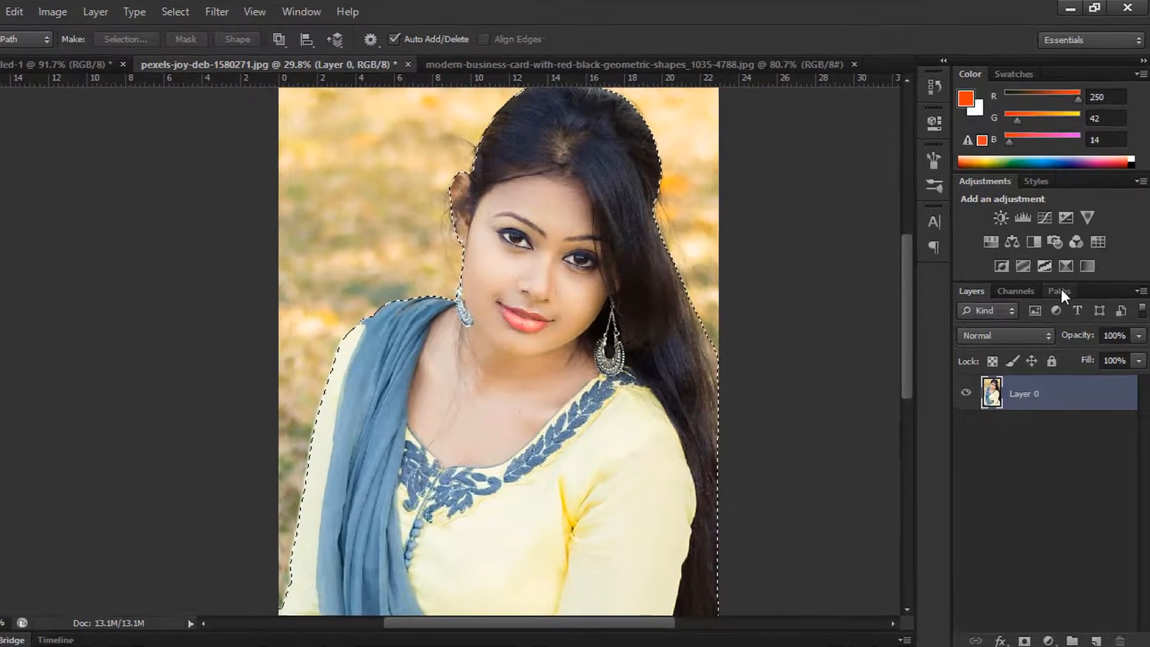
Select Path 1 among the document's paths and mask out the background of Layer 0 from the active selection
click(1066, 293)
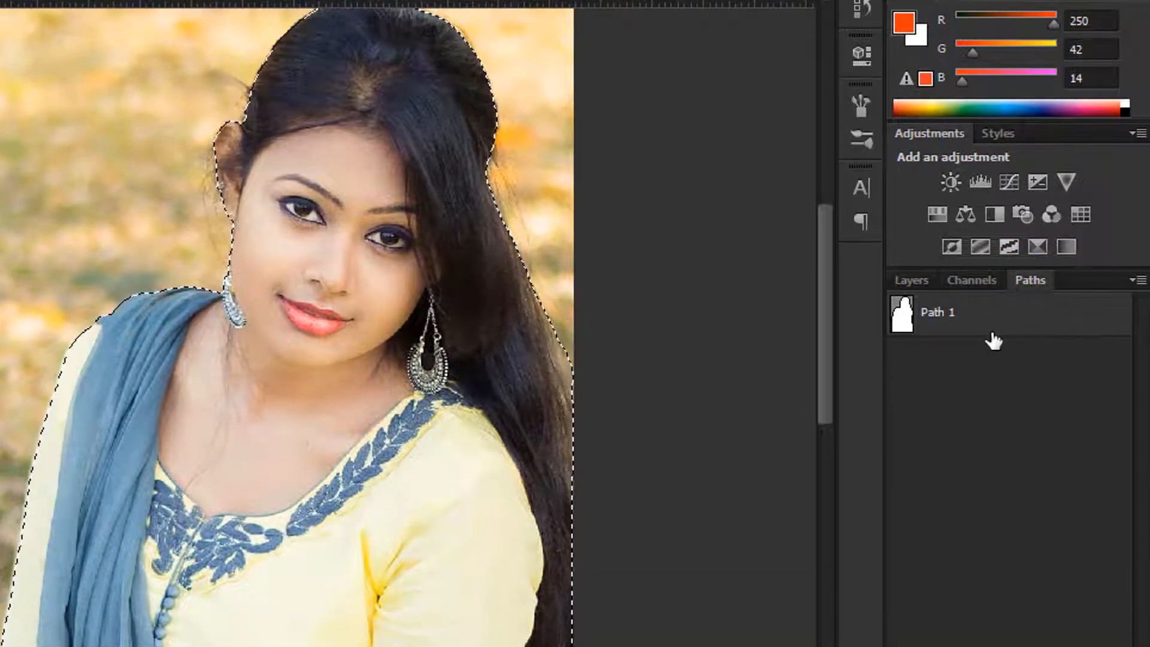
click(998, 329)
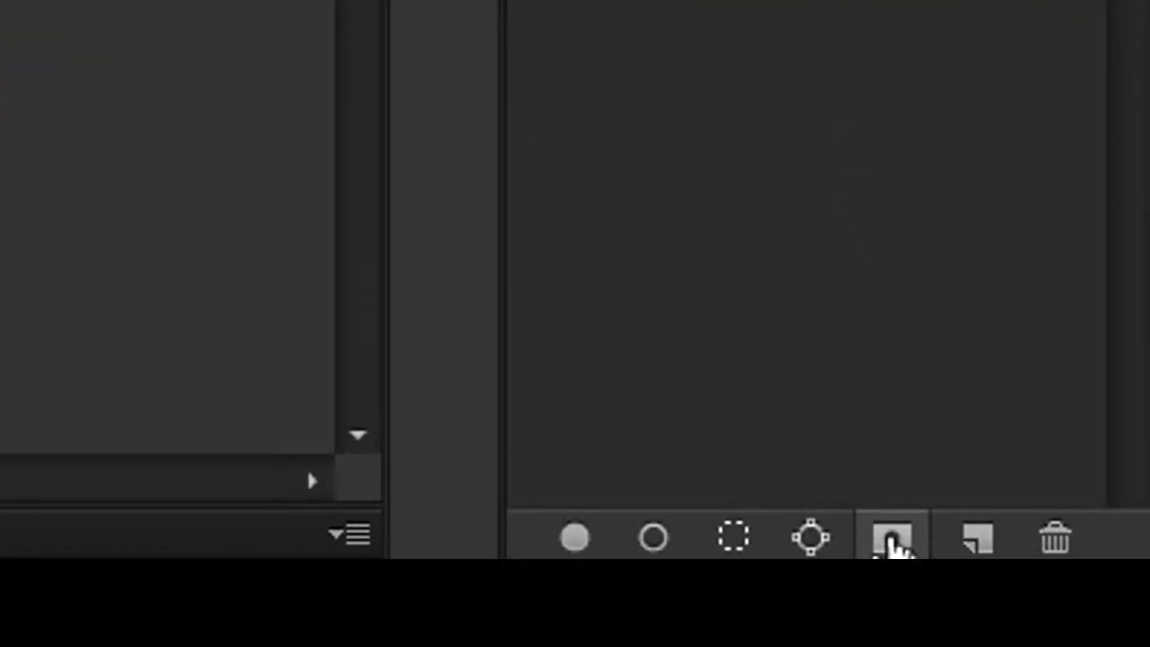
click(894, 541)
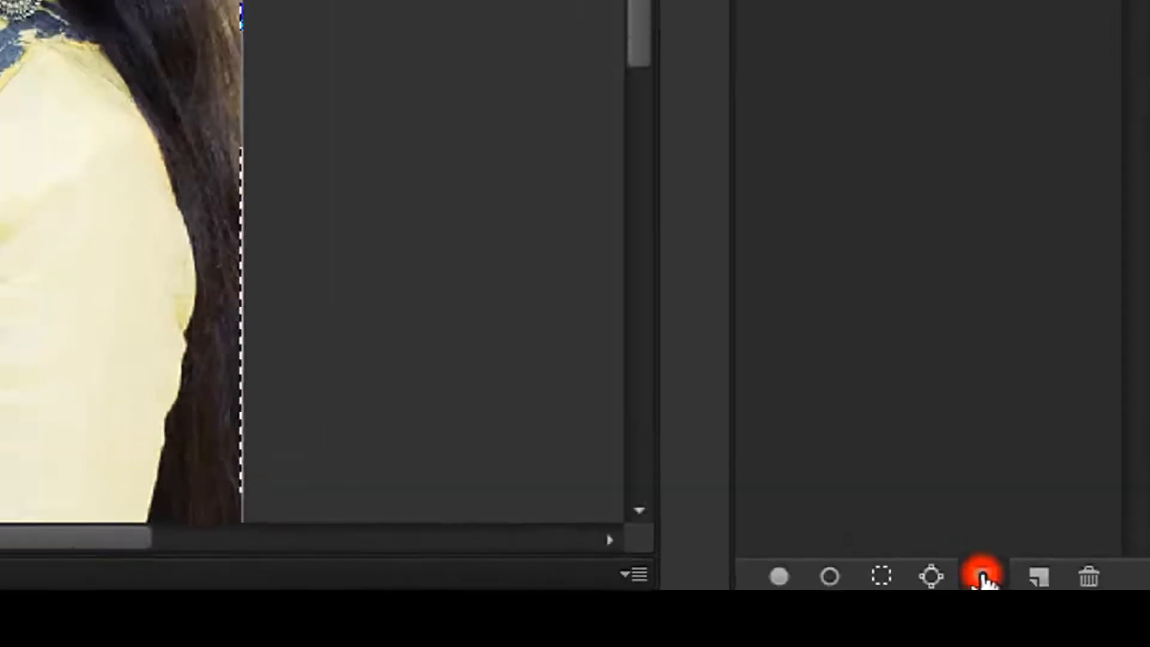
click(982, 577)
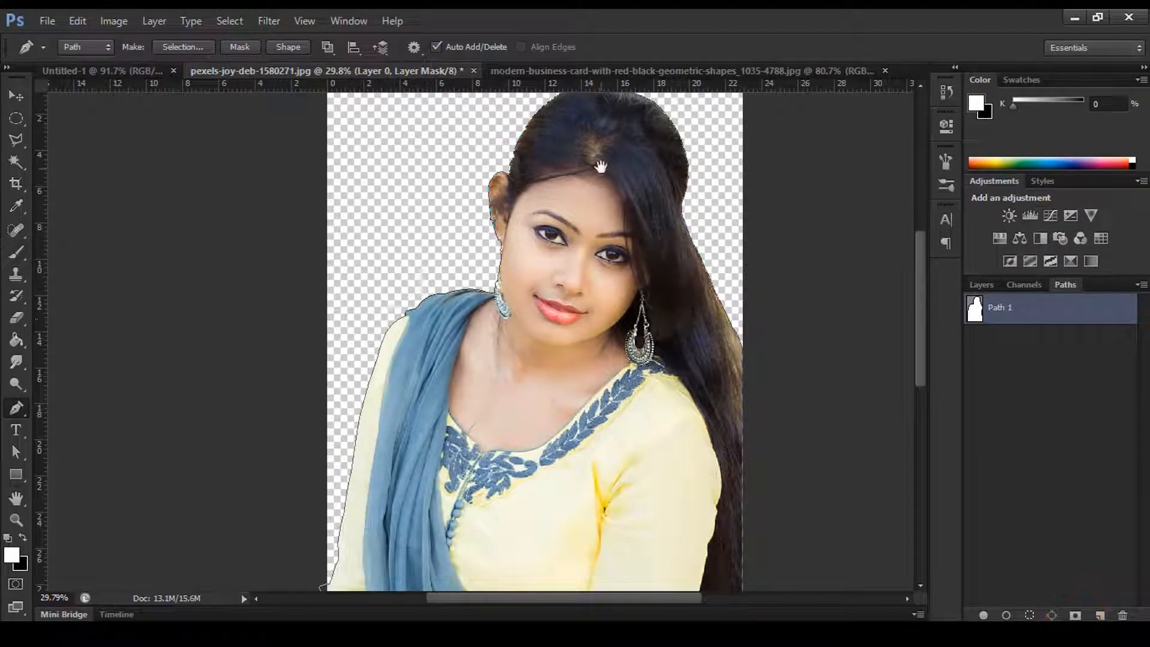
drag(602, 180, 620, 218)
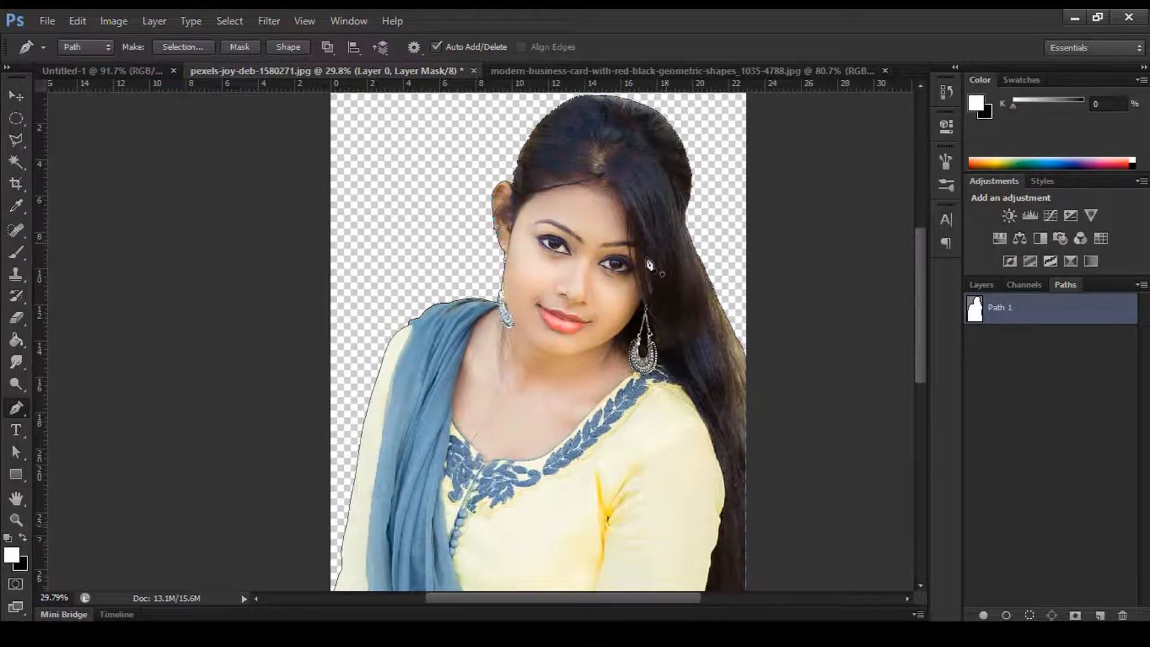
Undo the layer mask and invert the selection so that it covers the background around the woman
key(ctrl+z)
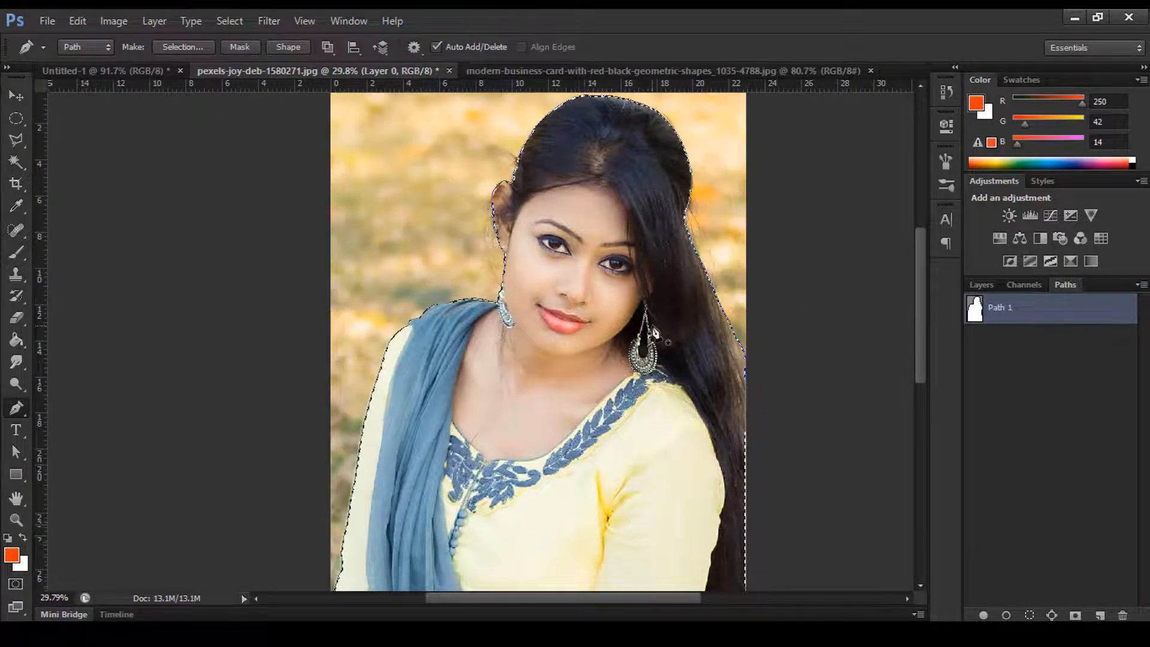
scroll(655, 333, up, 1)
scroll(655, 333, down, 2)
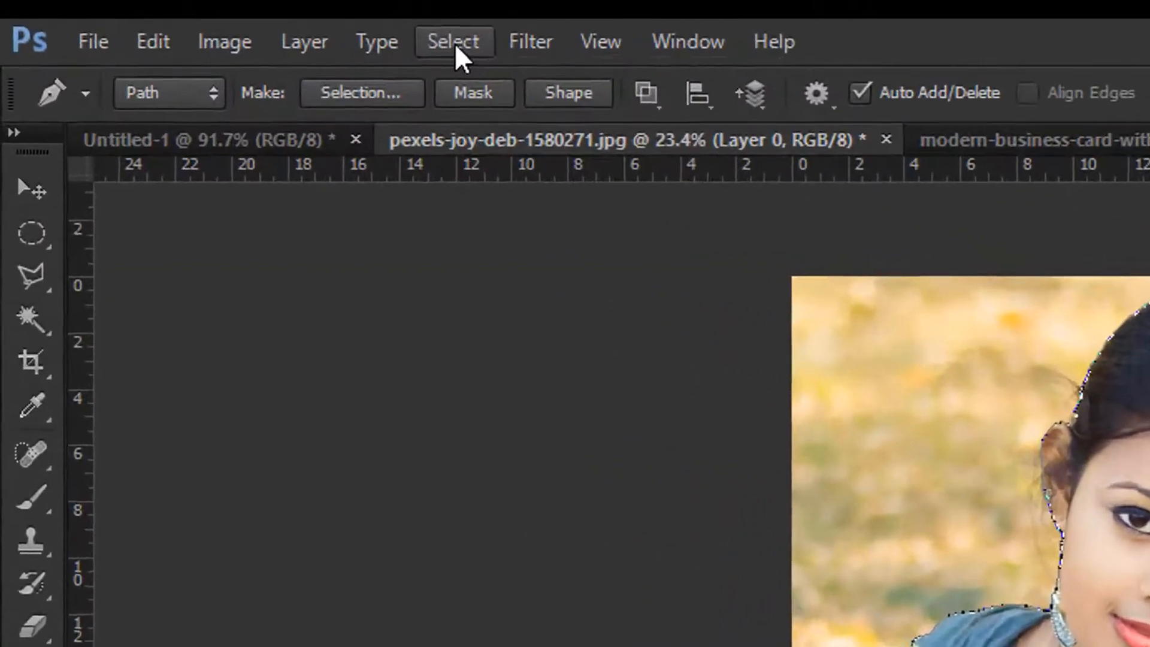
click(229, 21)
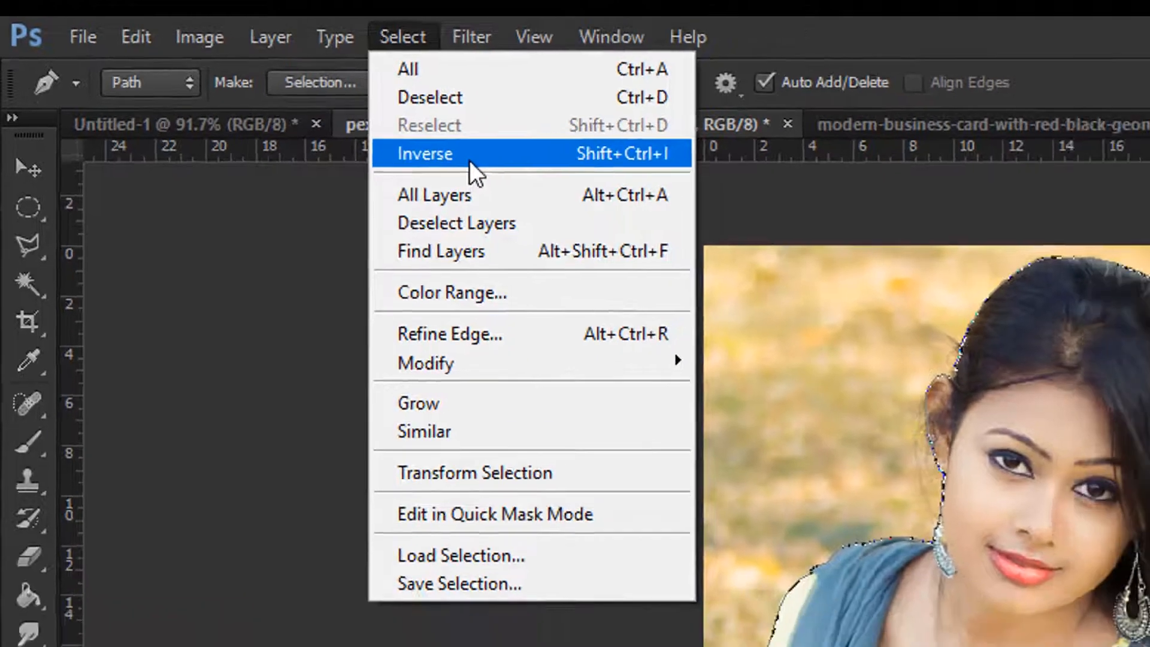
click(544, 181)
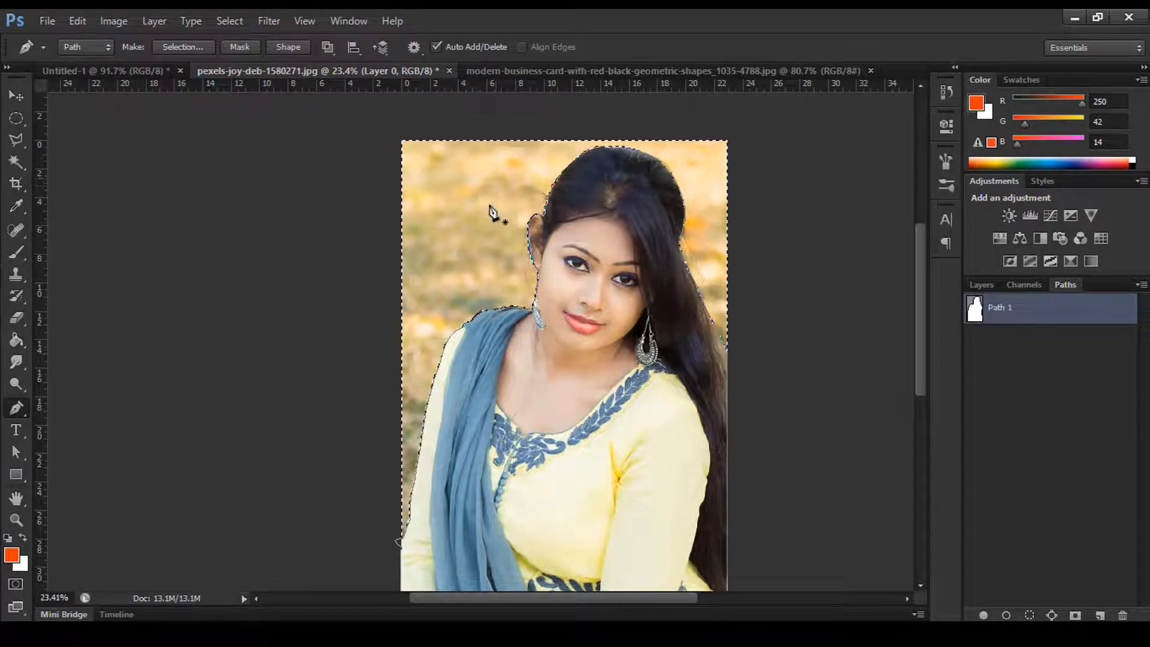
Set the foreground color to blue 0e35fa, fill the selected background with it and clear the selection
click(12, 556)
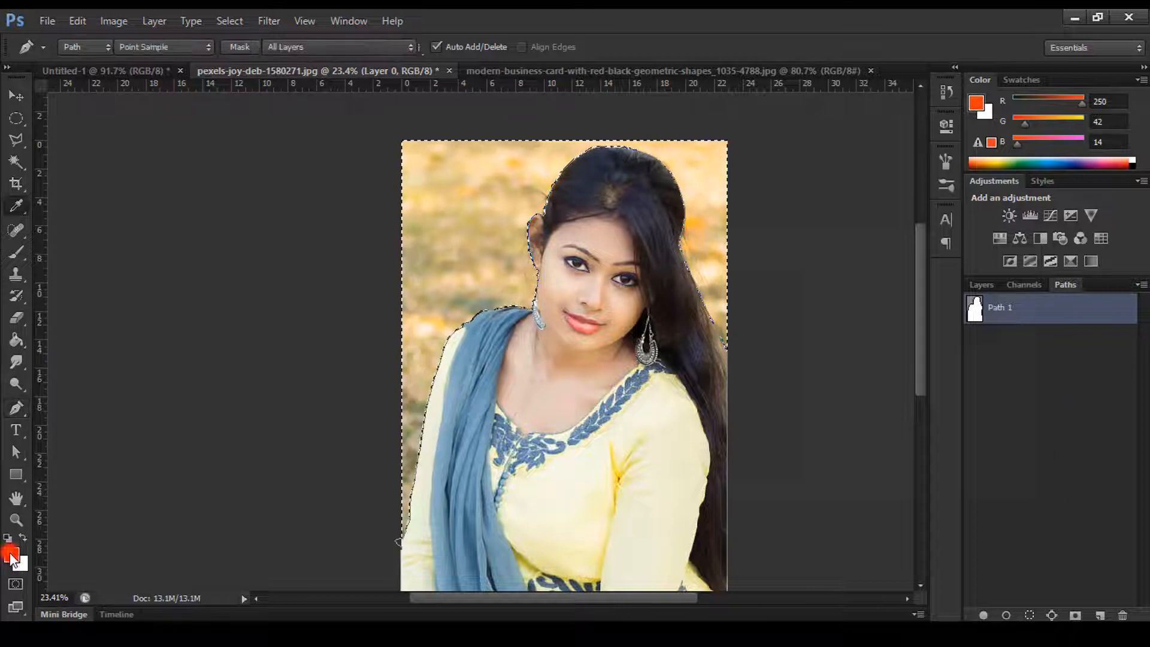
mouse_move(832, 333)
mouse_down()
mouse_move(831, 303)
mouse_move(832, 346)
mouse_up()
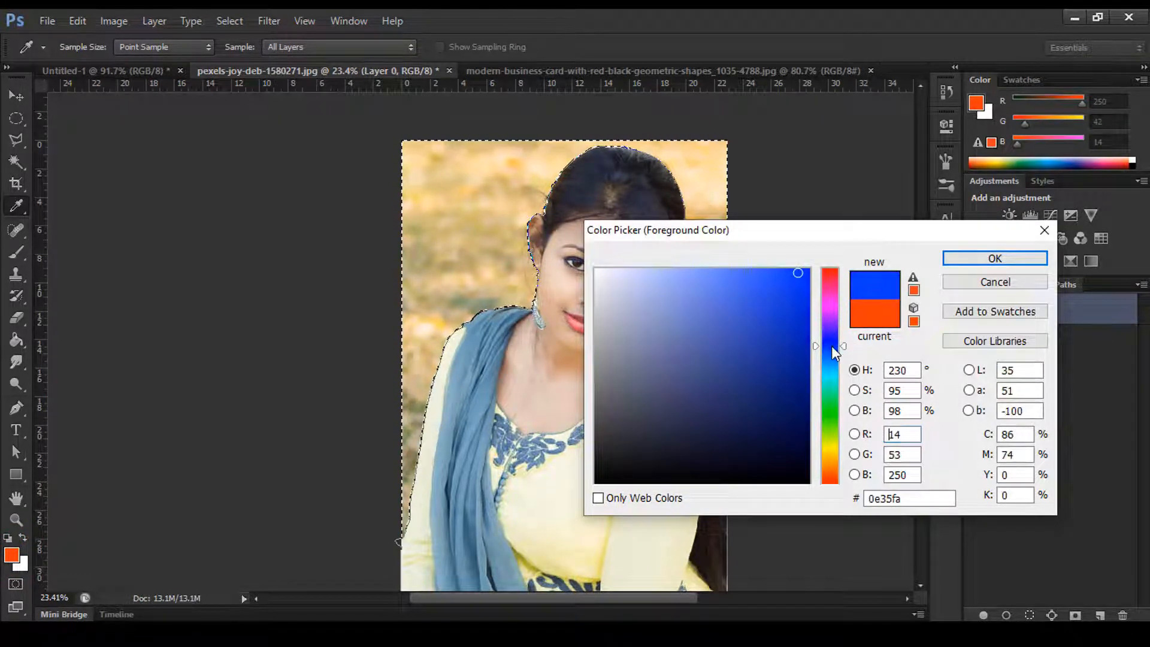
click(993, 259)
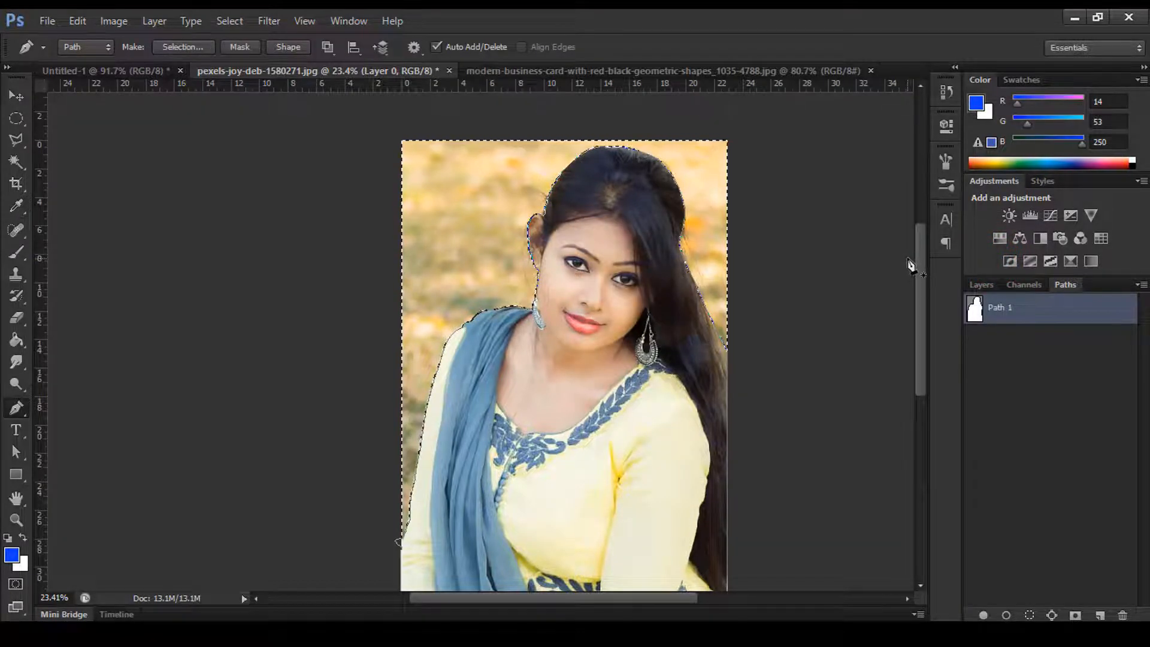
key(alt+BackSpace)
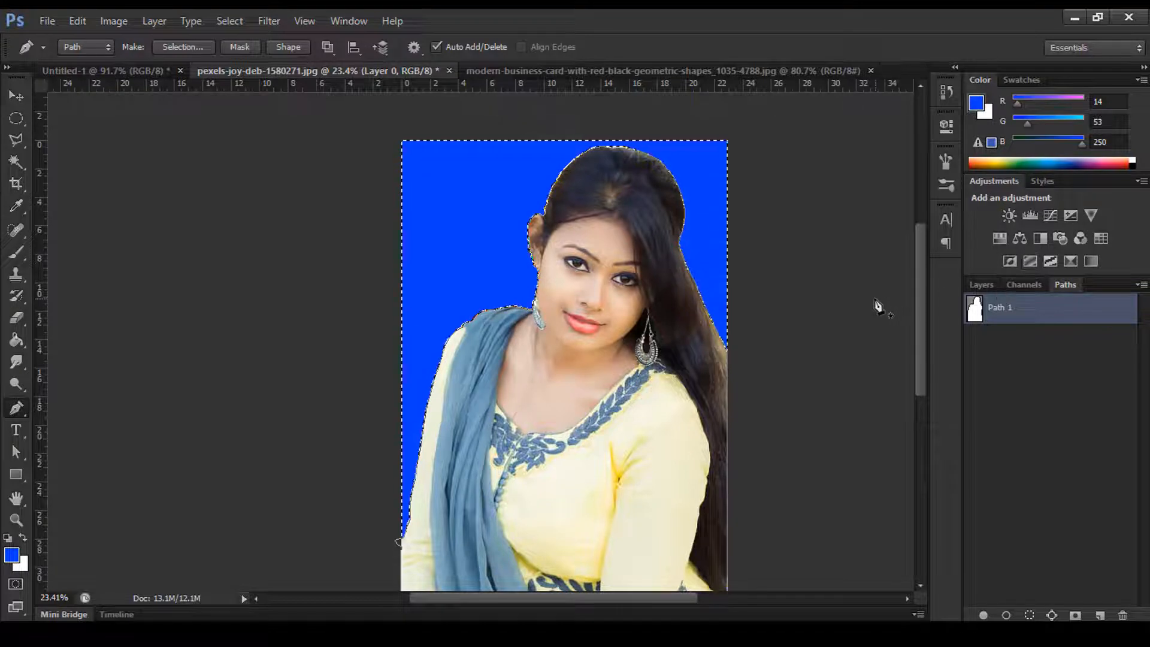
key(ctrl+d)
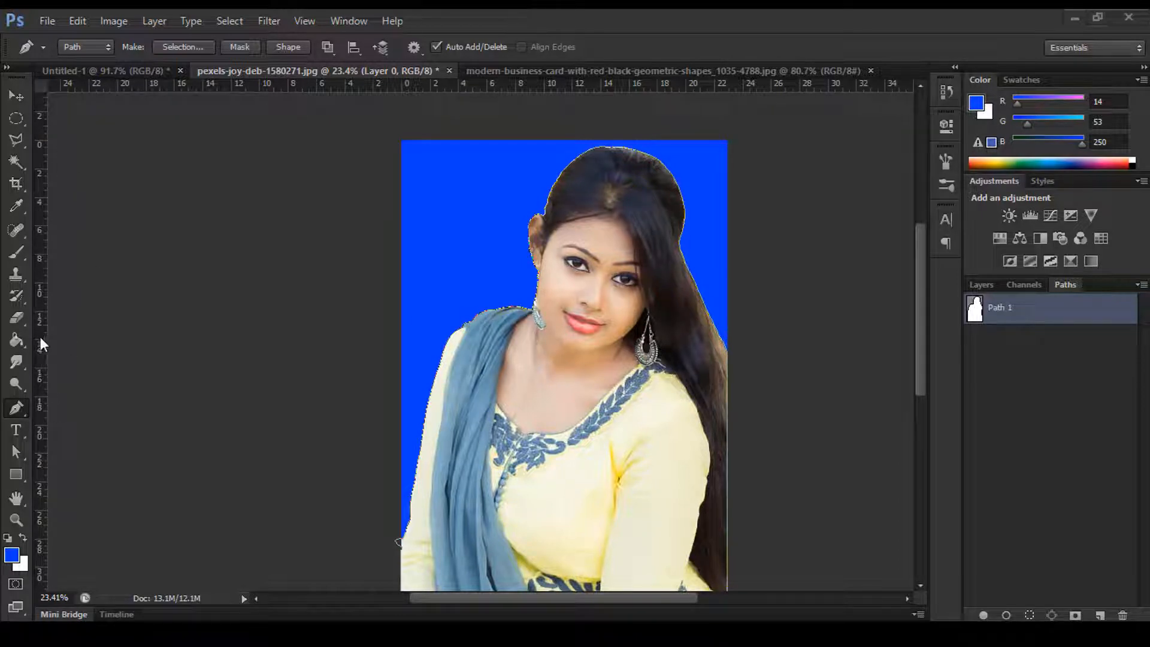
Switch the Pen Tool from Path mode to Shape mode
click(23, 411)
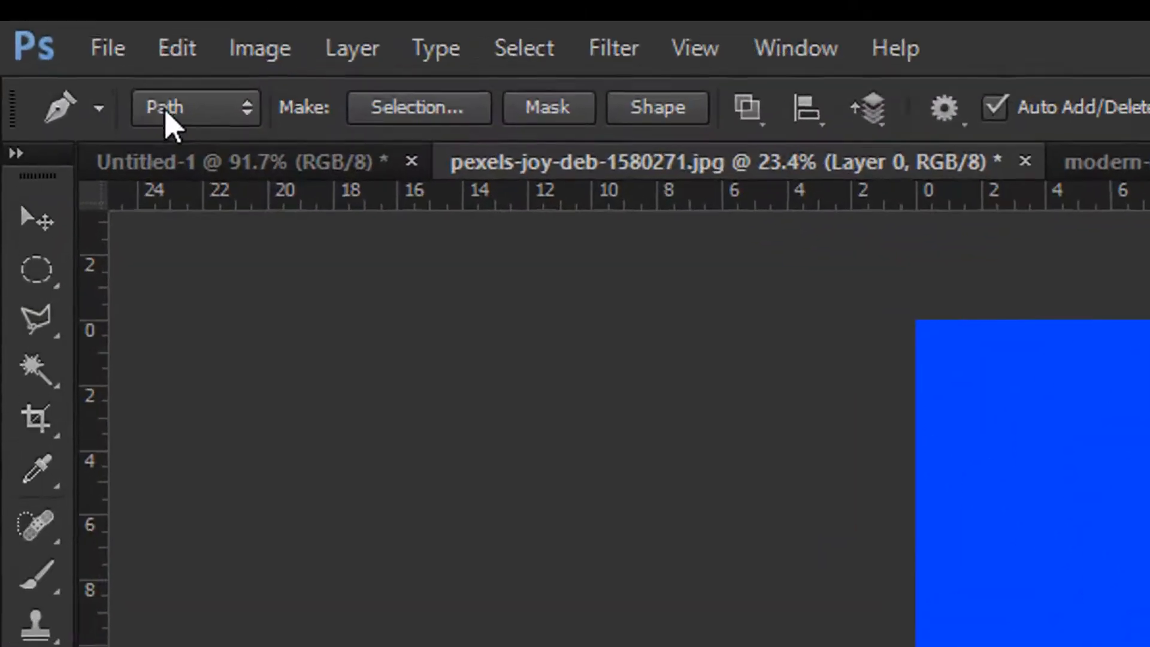
click(72, 47)
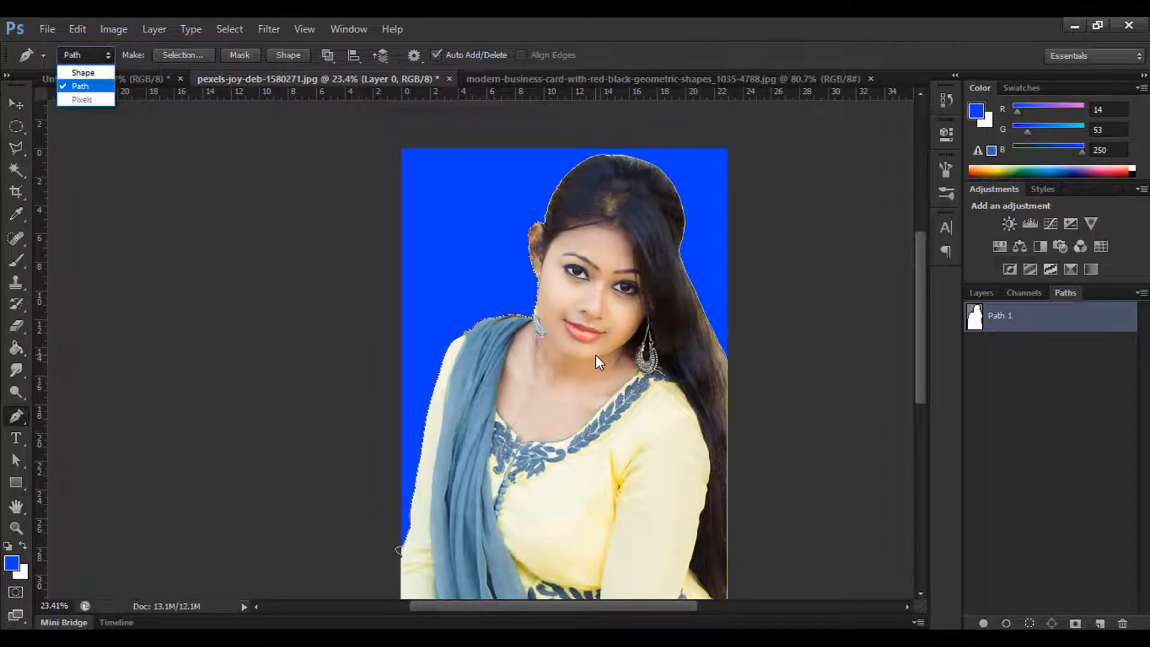
click(83, 73)
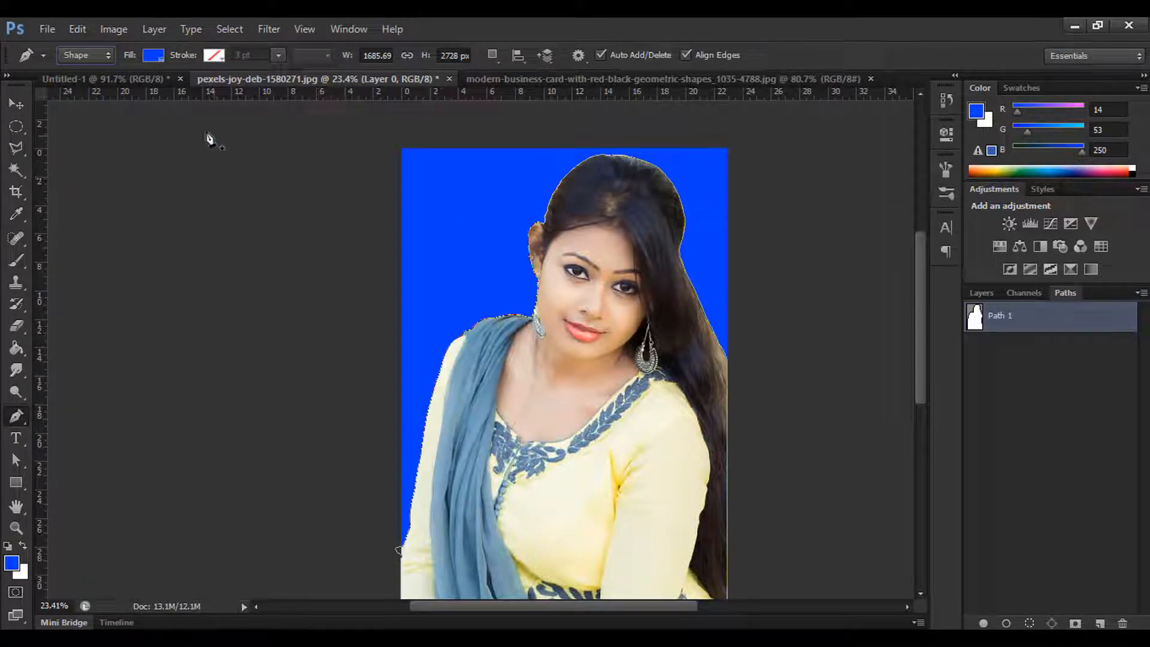
Switch to the modern-business-card image and examine the angular shapes on its two cards
click(568, 79)
scroll(517, 292, up, 2)
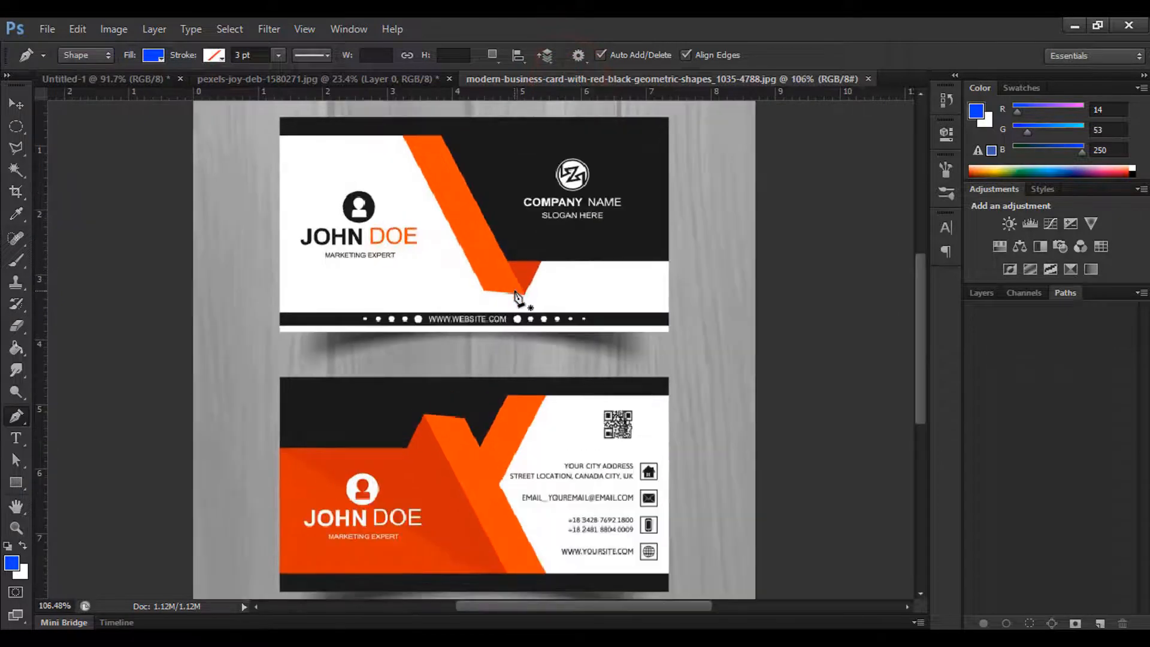
scroll(518, 295, down, 2)
key(space)
drag(471, 283, 517, 303)
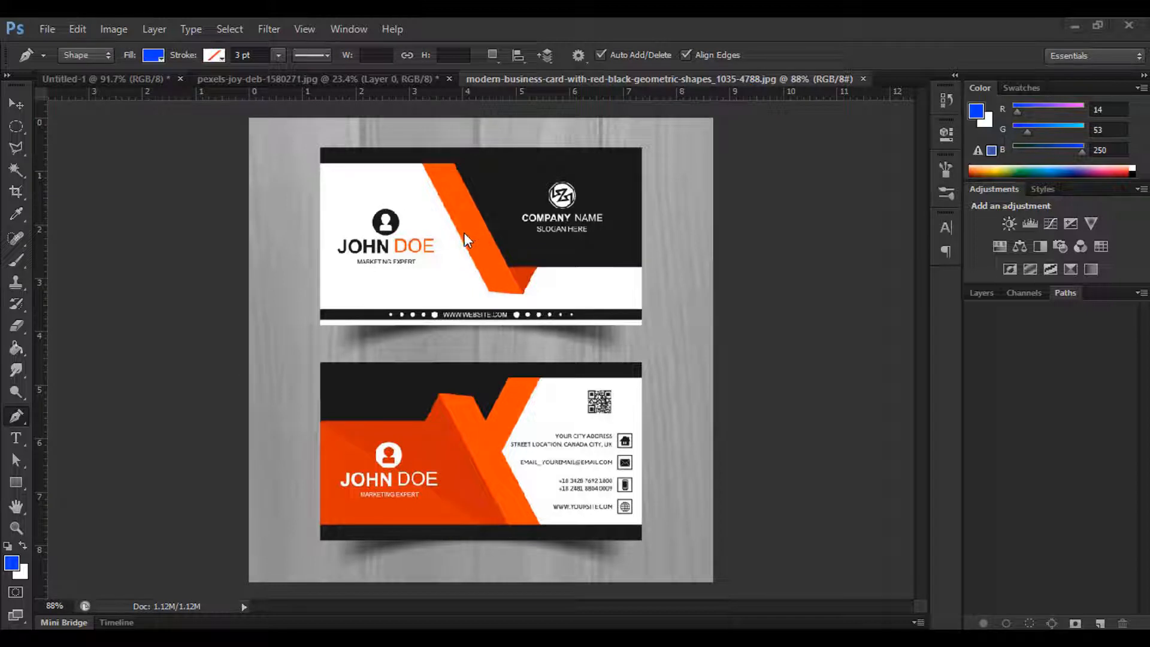
In the Untitled-1 document, draw a rectangle about 366 by 223 px inside the guides and fill it with gray RGB 187, 200, 200
click(94, 79)
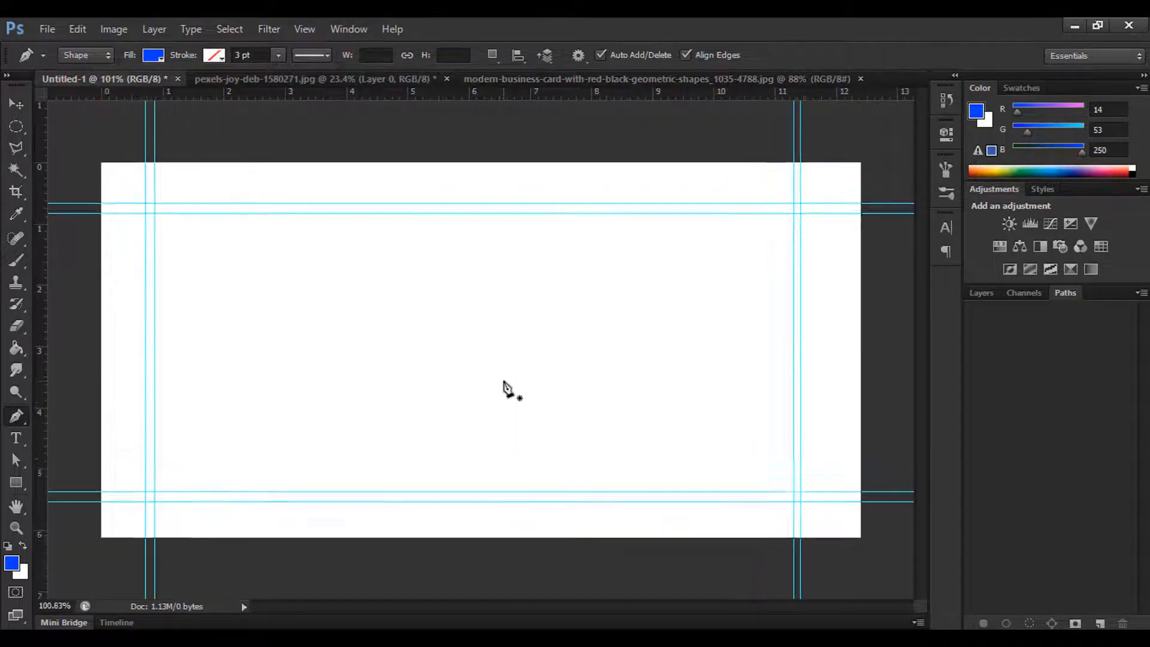
scroll(506, 390, up, 2)
drag(490, 348, 569, 333)
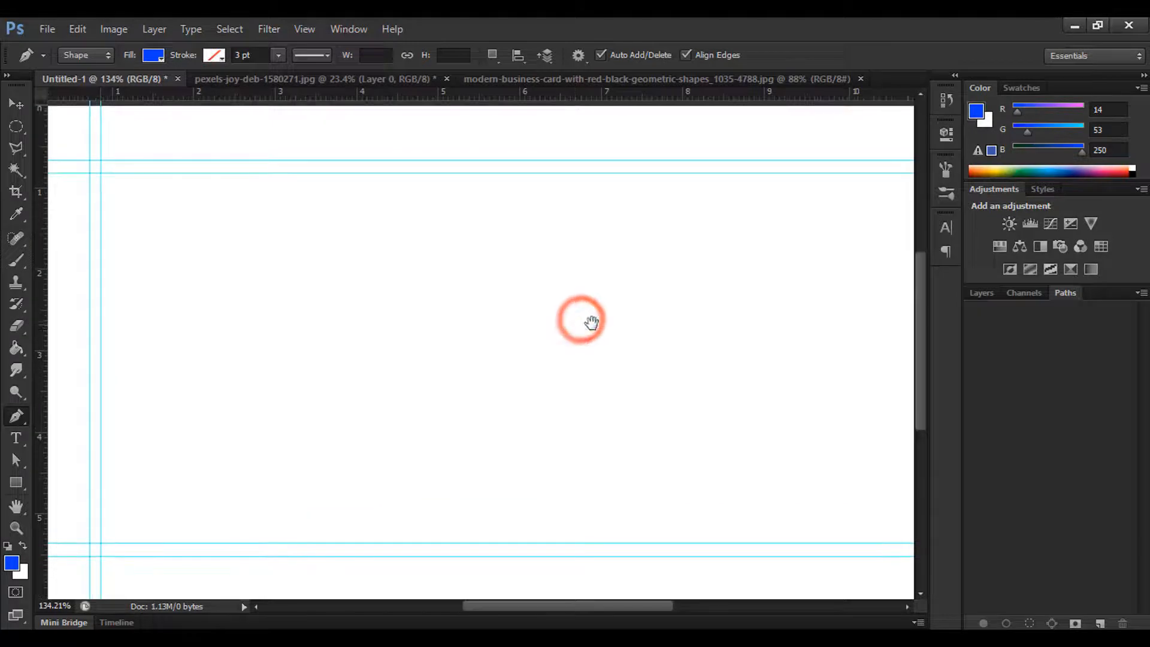
click(16, 483)
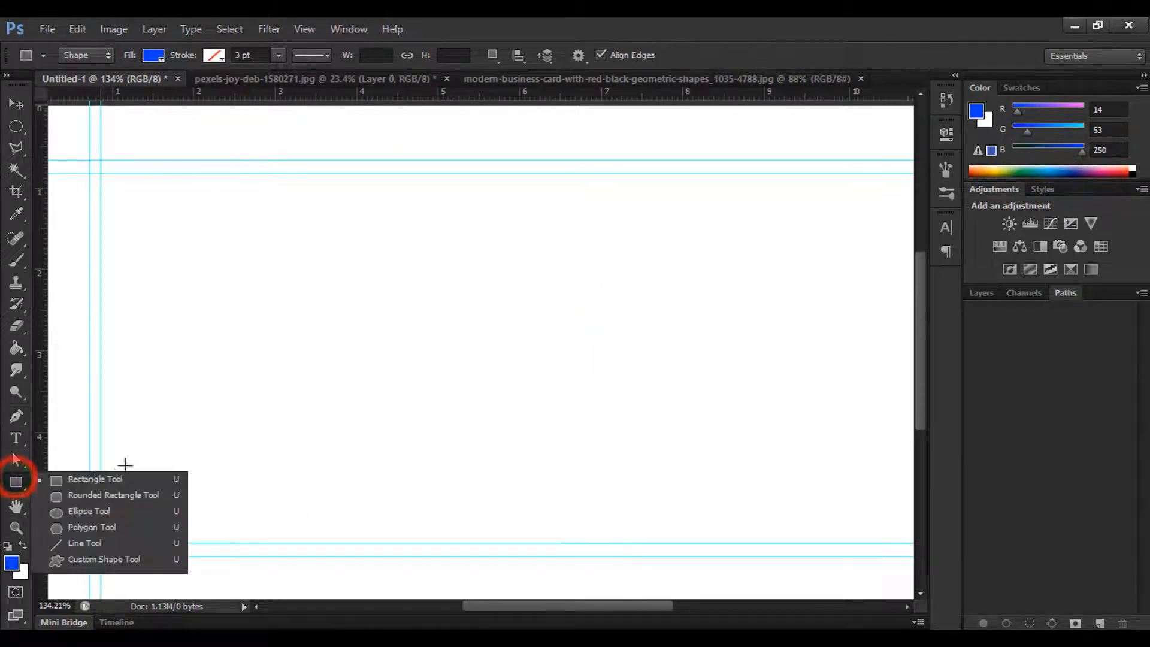
click(103, 476)
drag(287, 227, 701, 478)
click(994, 295)
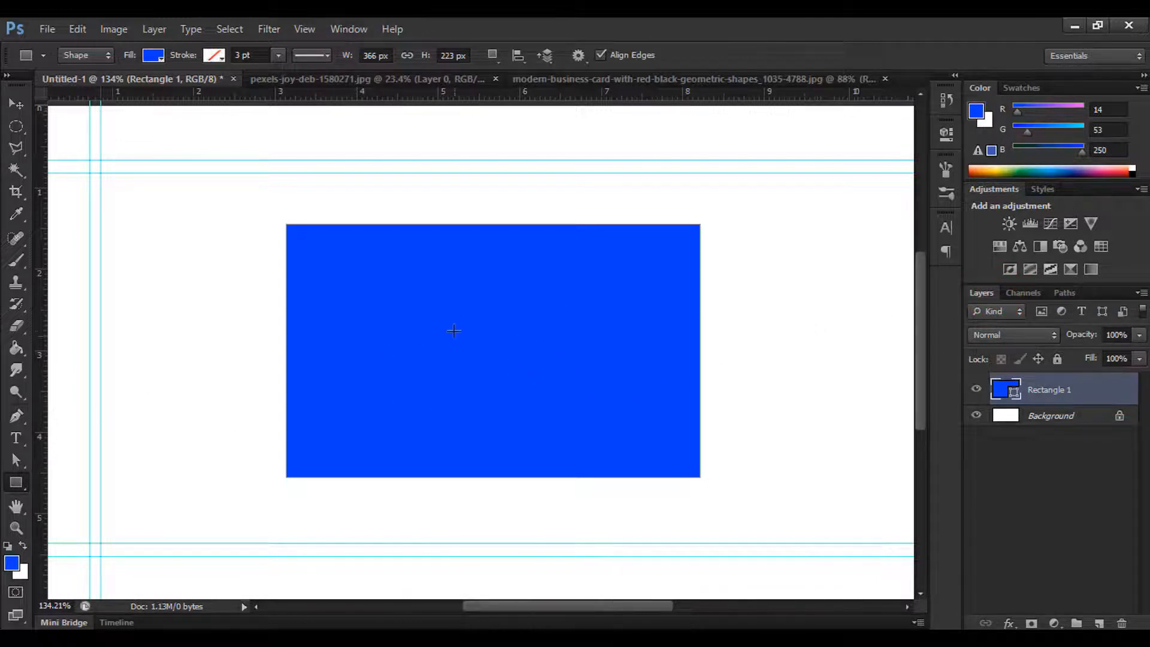
click(10, 564)
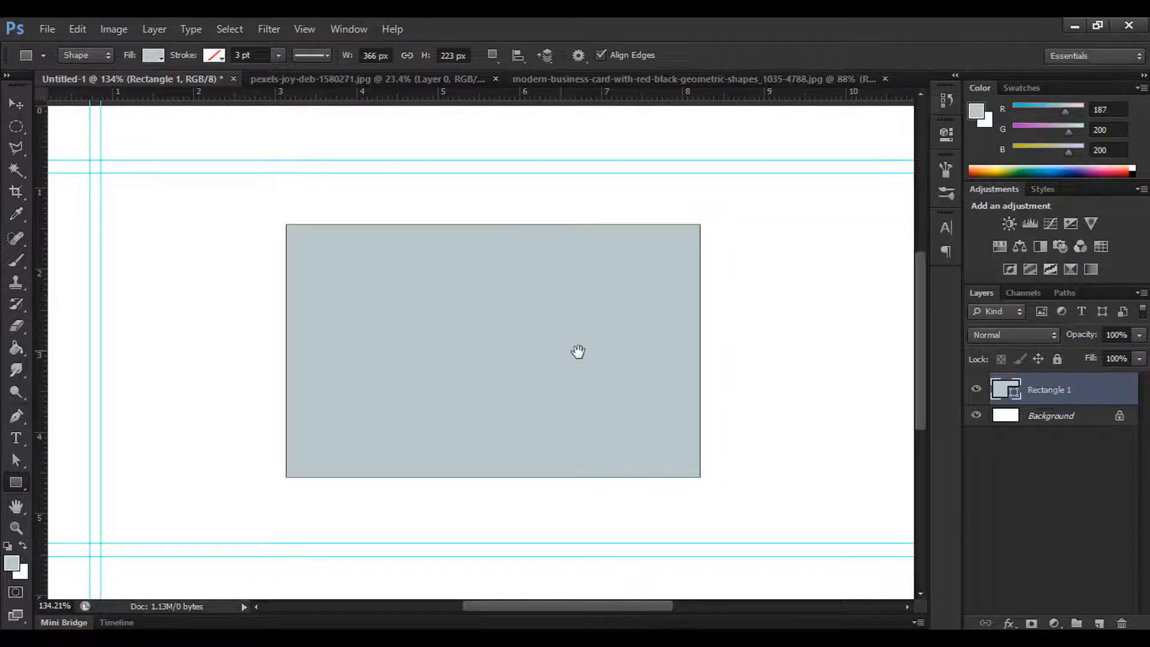
Start a Pen Tool shape along the gray rectangle's top edge, with anchors at its two upper corners
mouse_move(584, 351)
mouse_down()
mouse_move(588, 305)
mouse_move(584, 335)
mouse_up()
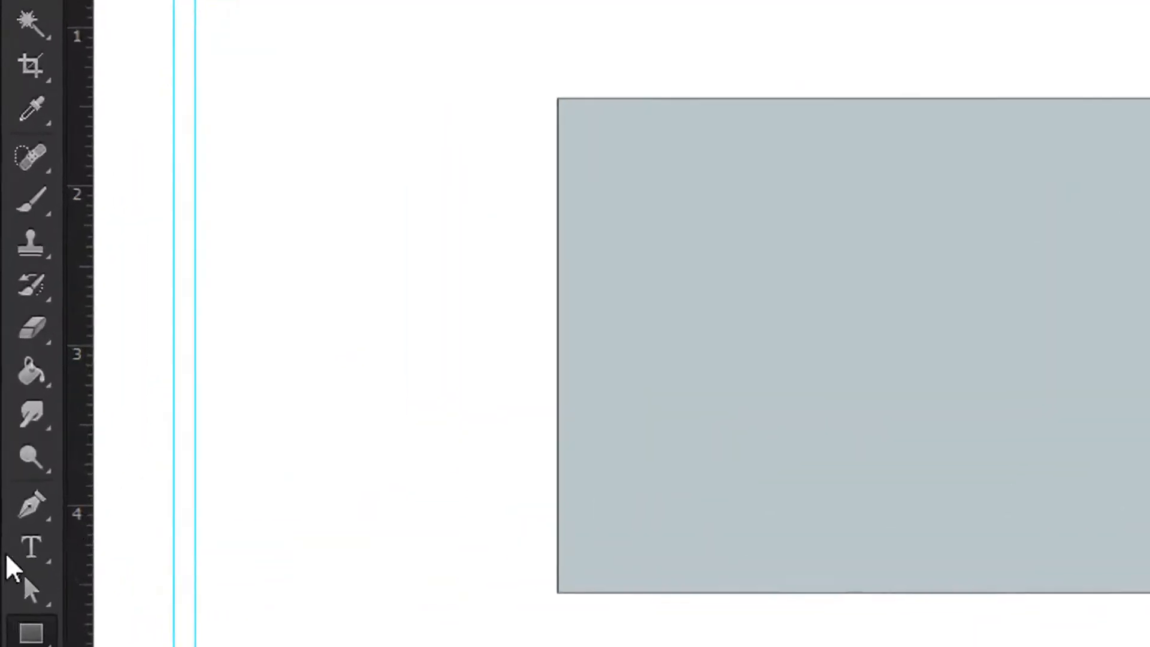
click(30, 506)
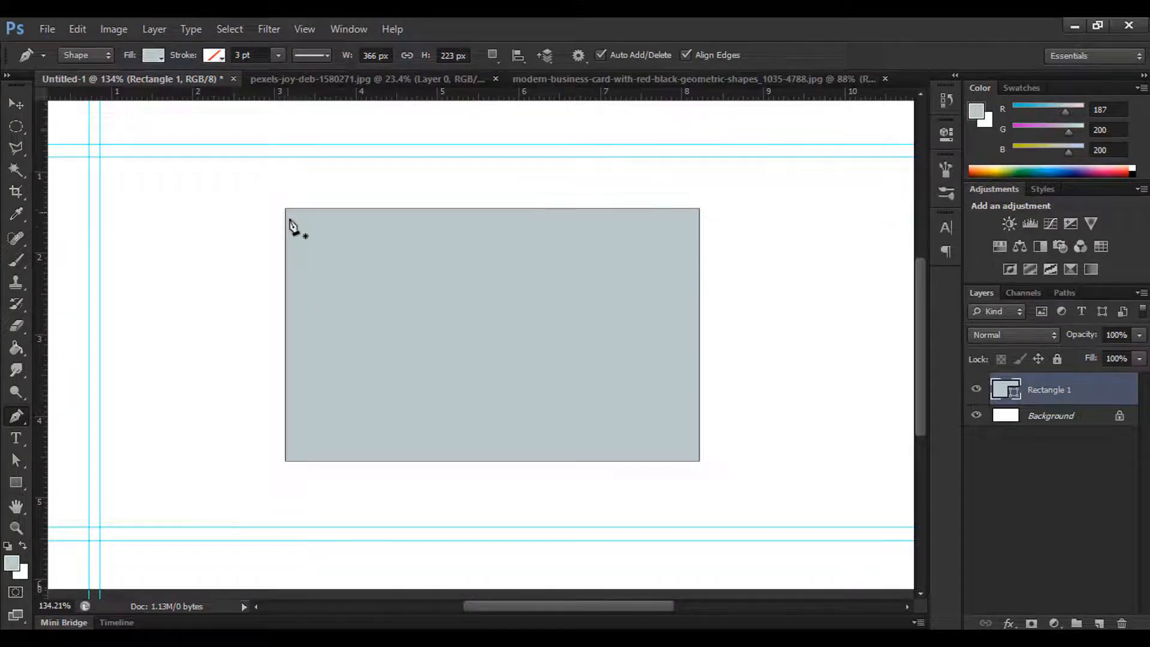
scroll(290, 226, up, 3)
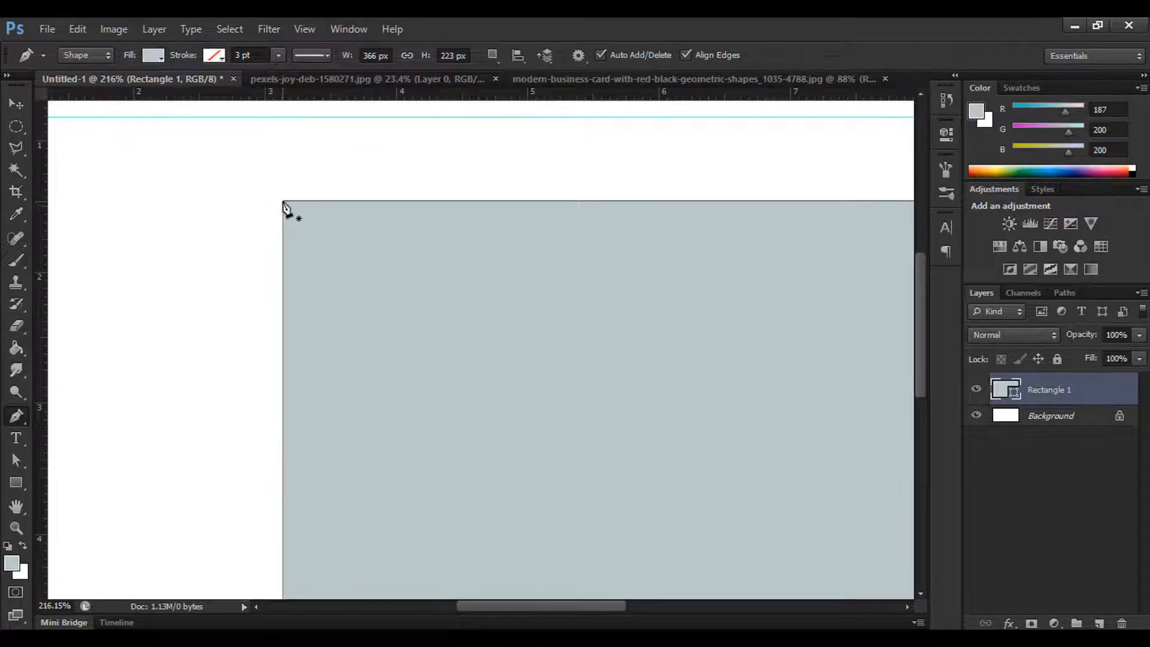
click(283, 201)
drag(470, 260, 303, 260)
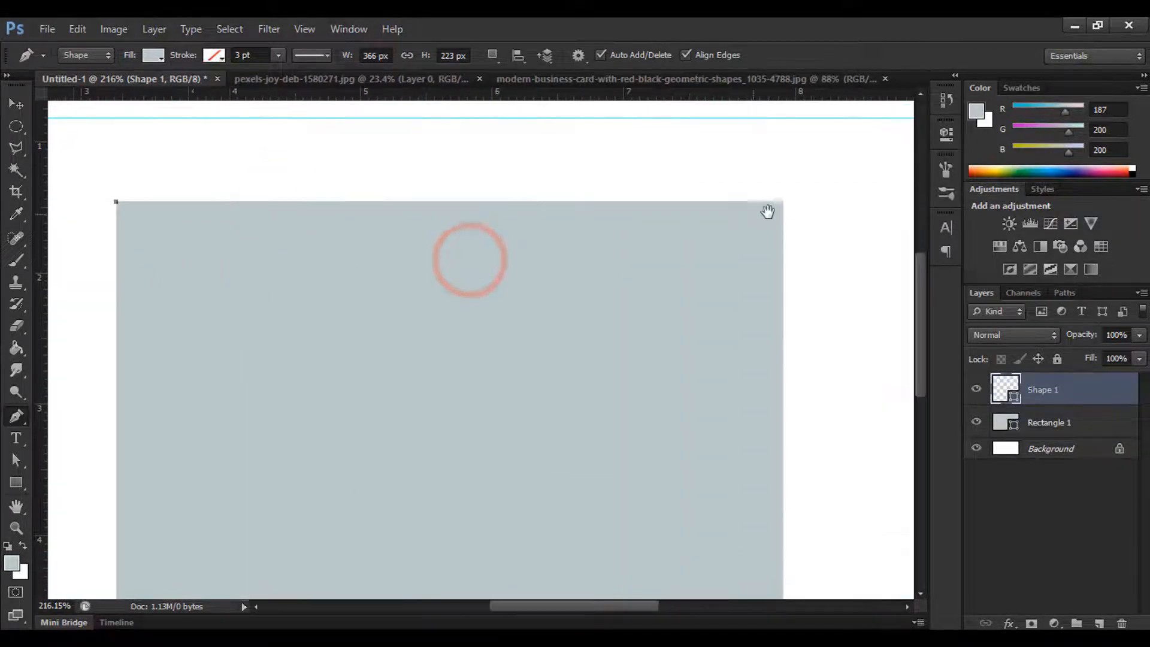
click(782, 203)
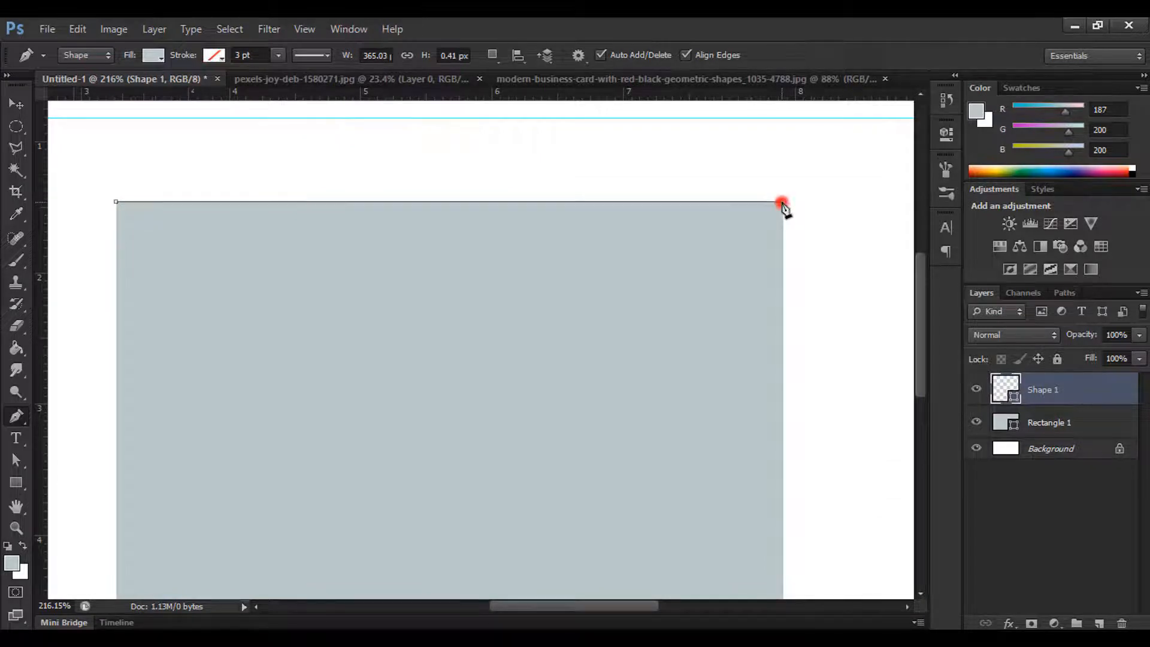
click(782, 370)
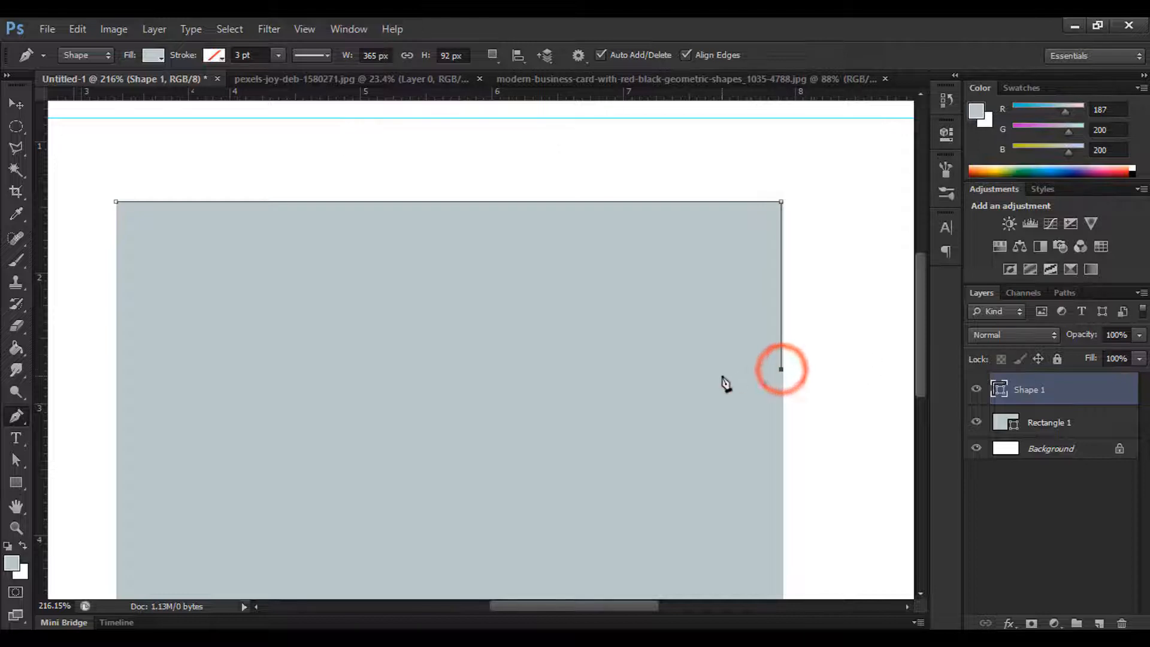
key(ctrl+z)
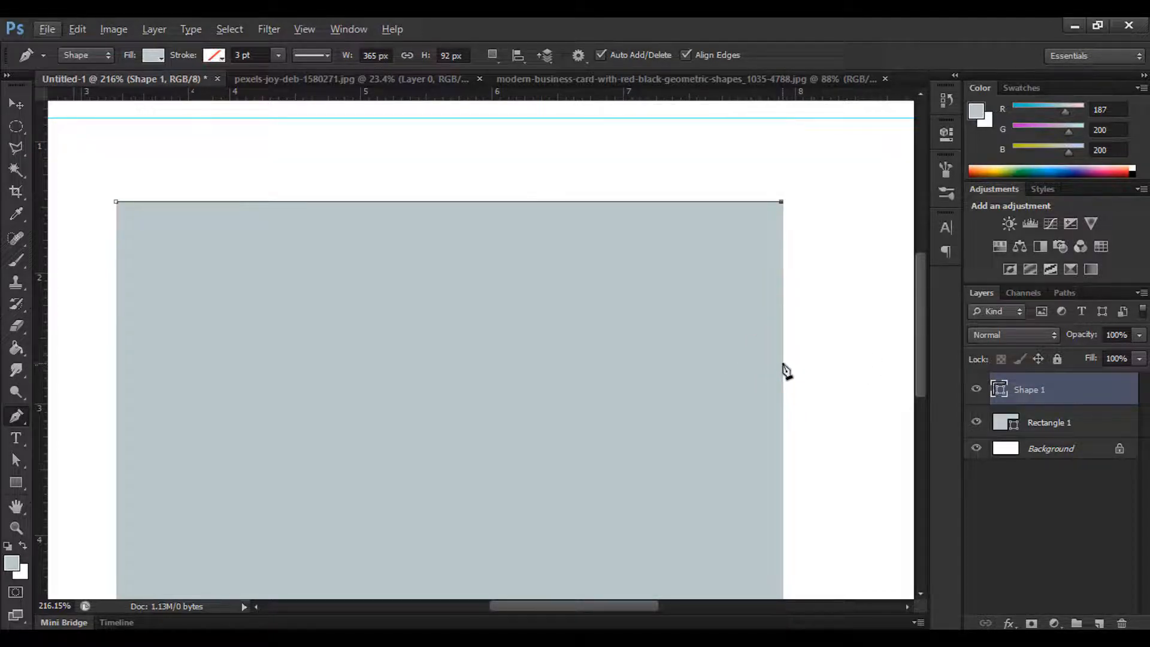
click(782, 363)
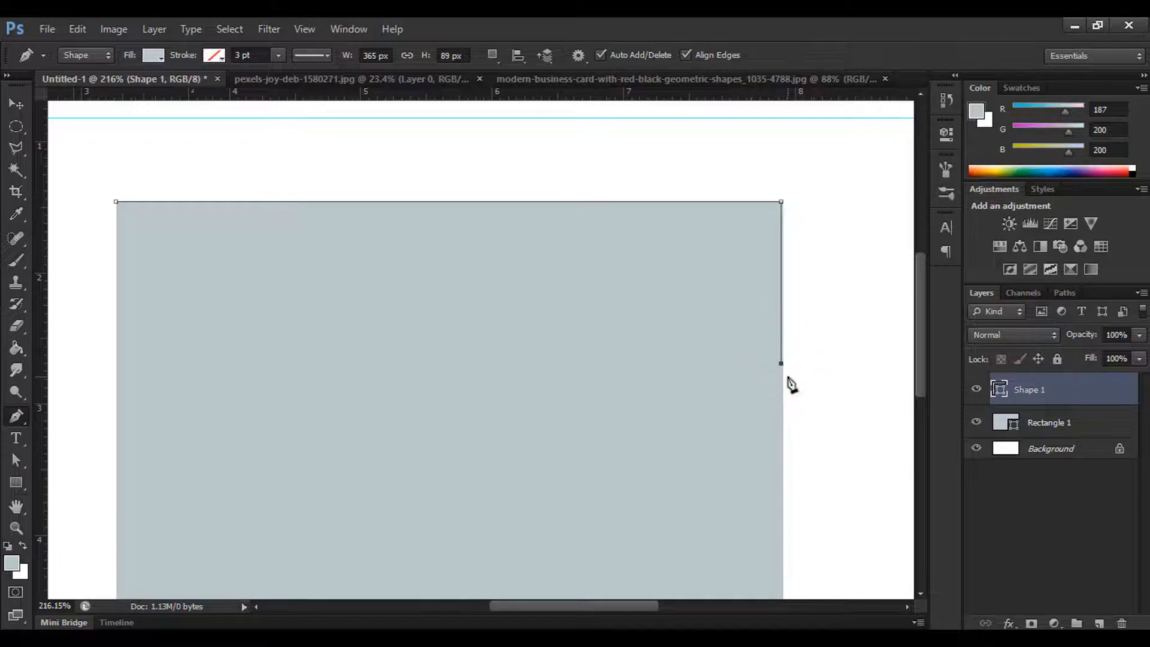
key(ctrl+z)
Add an anchor on the rectangle's right edge about 81 px below the corner, and curve the path back to the left edge
click(784, 353)
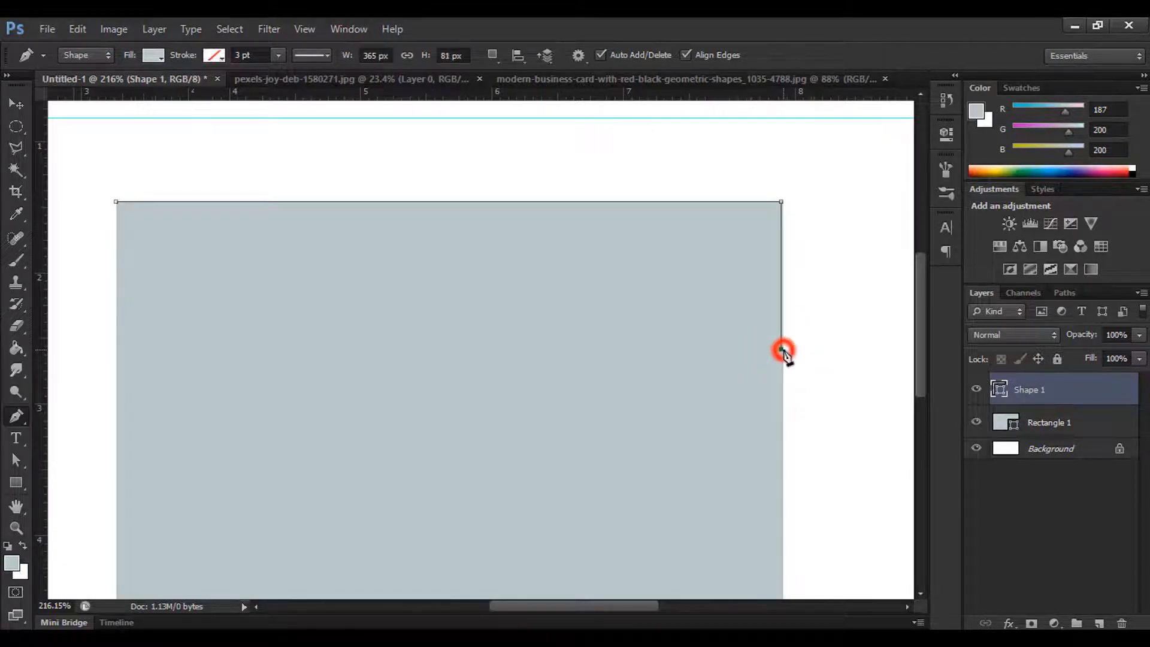
drag(581, 386, 717, 362)
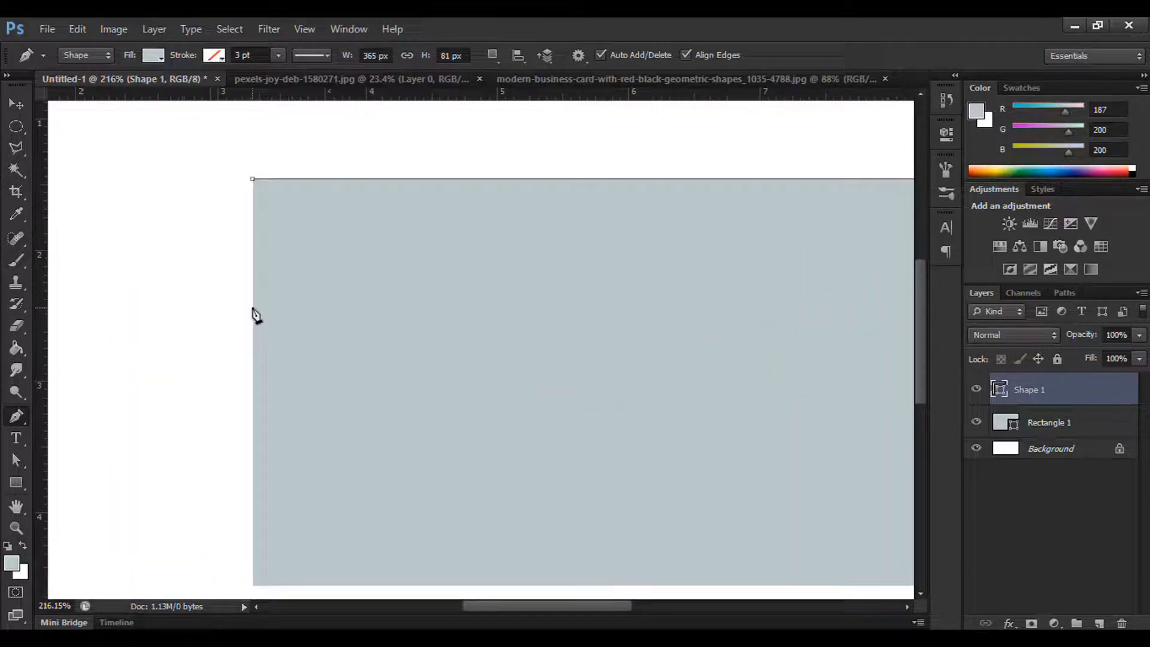
drag(437, 321, 369, 308)
scroll(393, 333, down, 1)
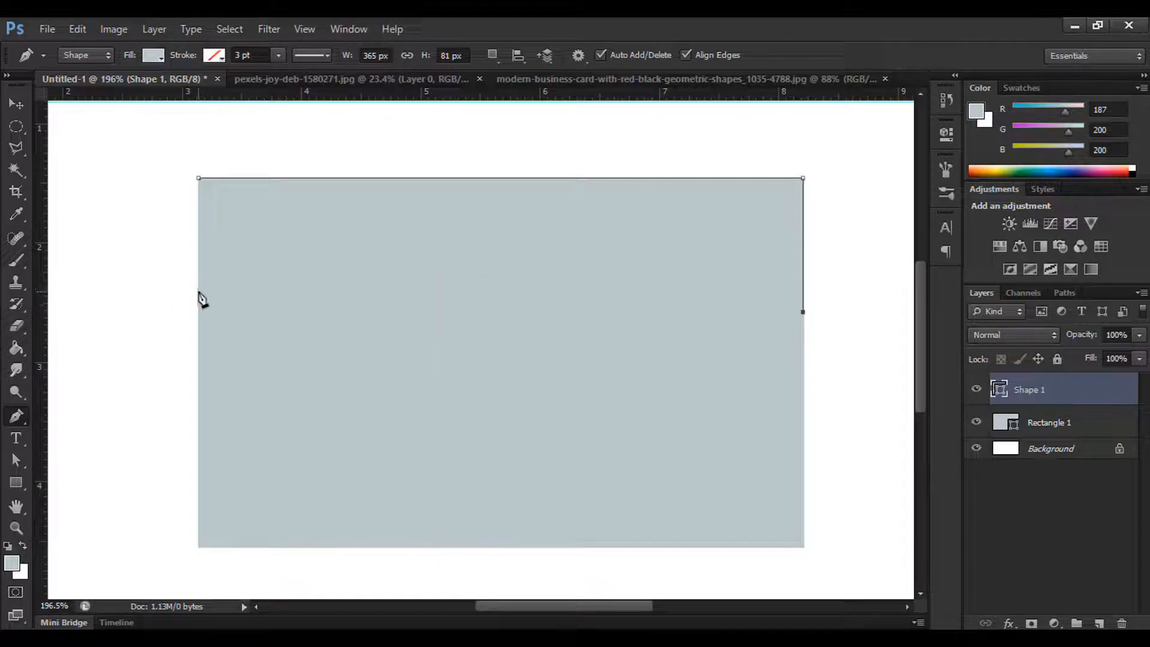
drag(198, 291, 190, 470)
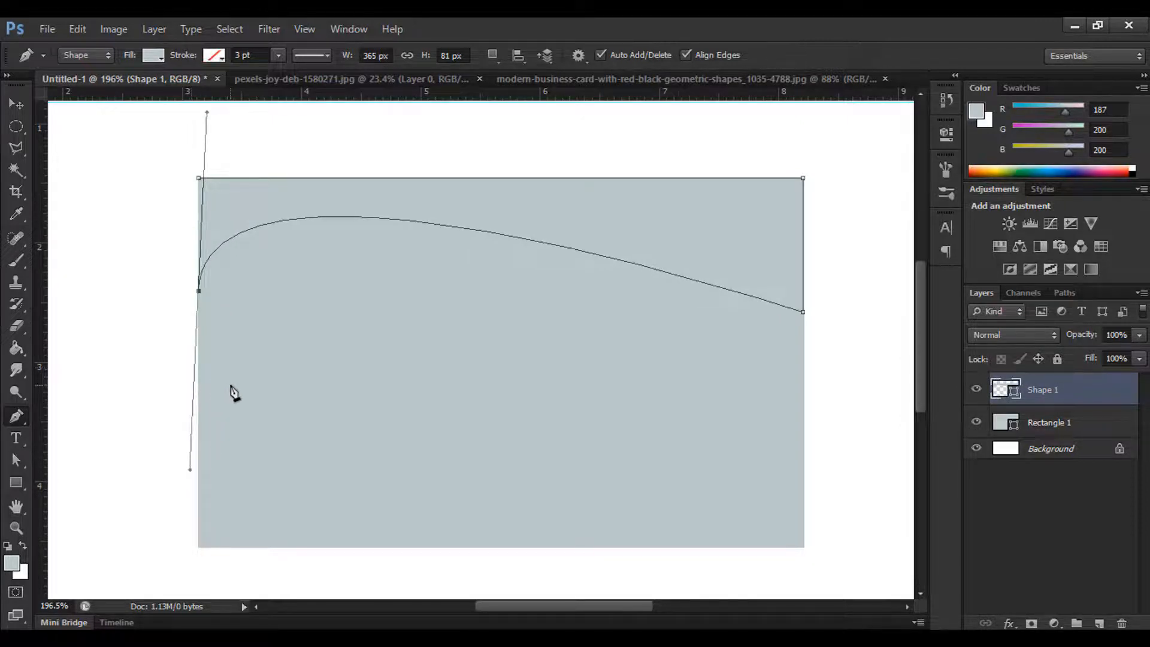
Remove the outgoing direction handle of the left-edge anchor and close the shape at the rectangle's upper left corner
scroll(228, 385, up, 4)
drag(233, 331, 344, 430)
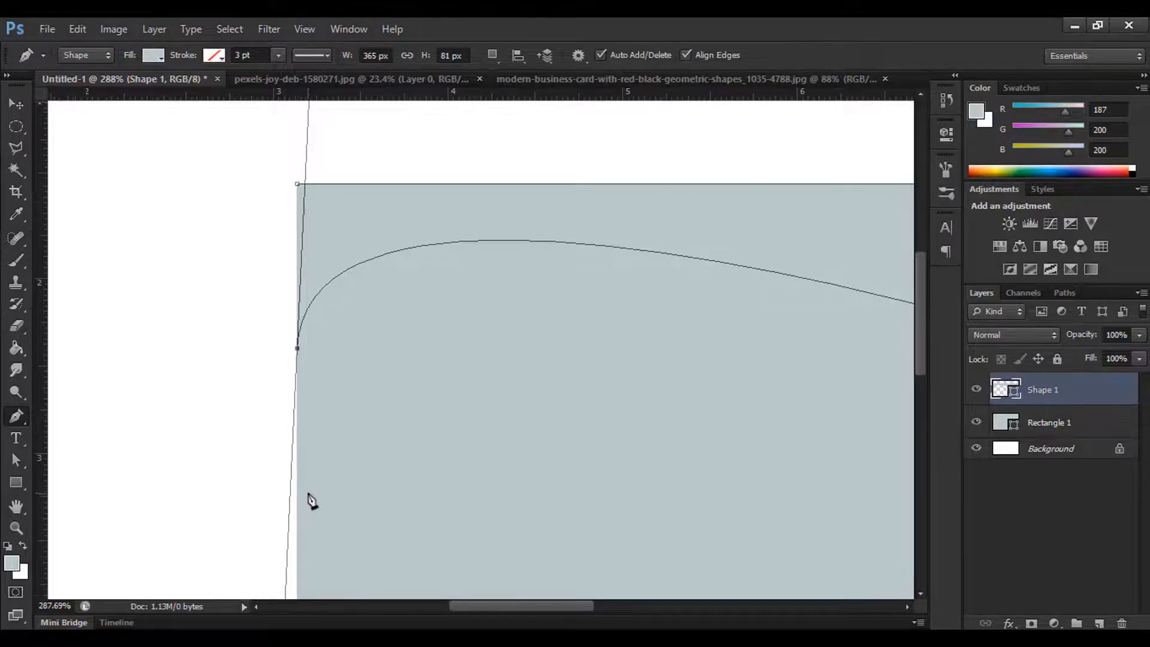
scroll(310, 501, down, 2)
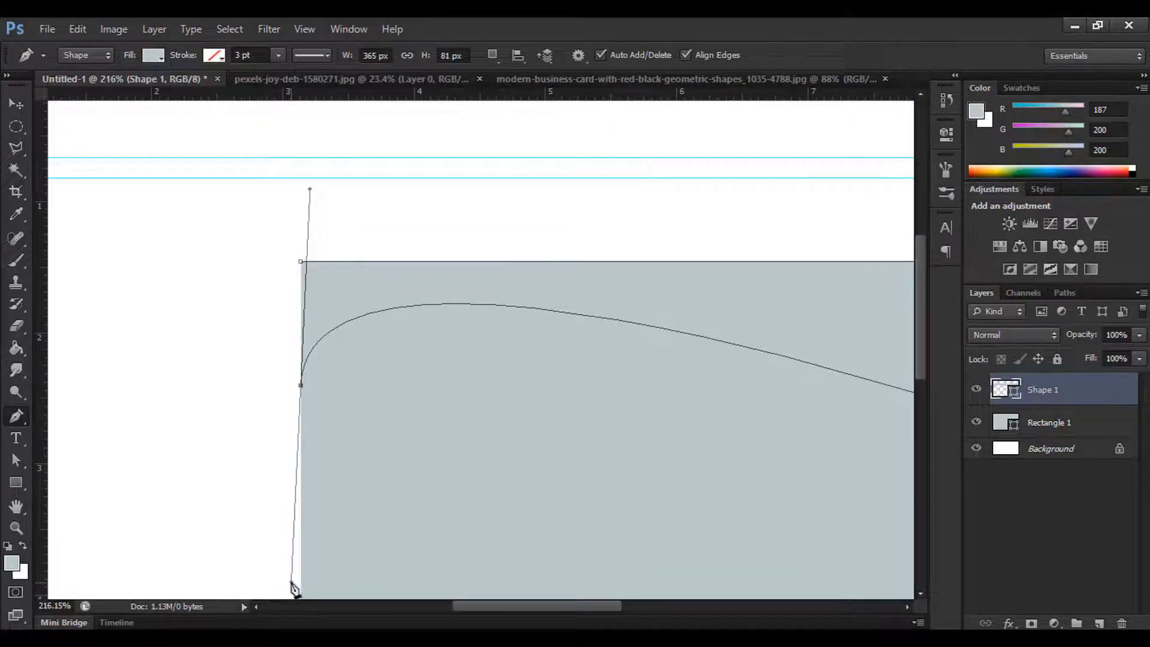
click(301, 388)
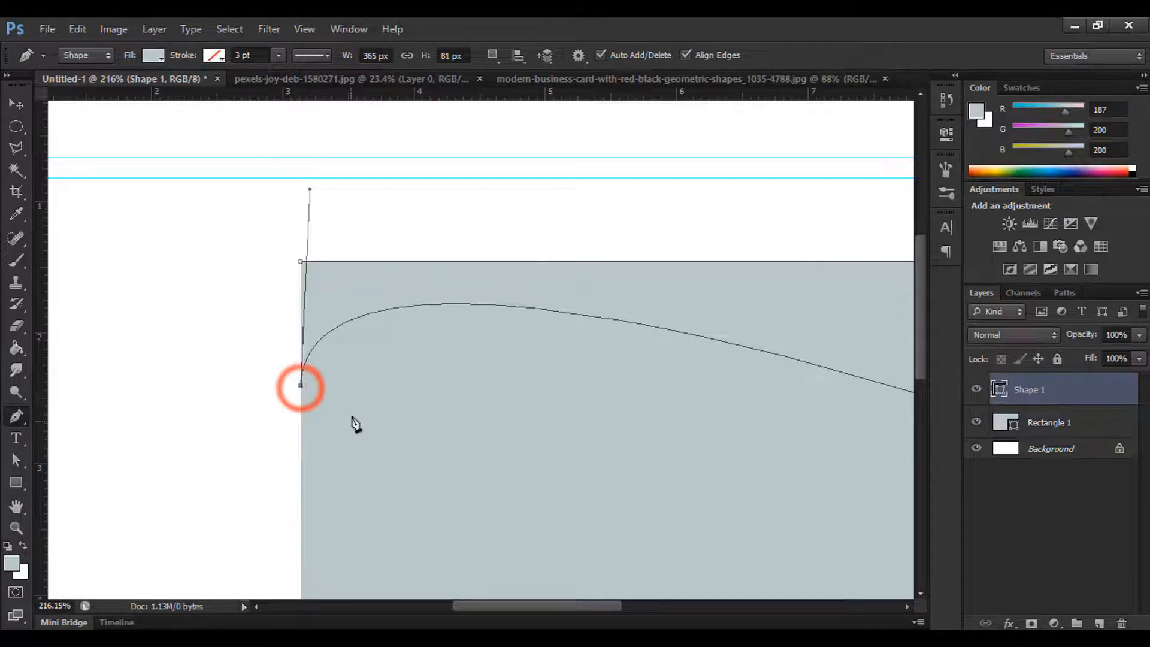
drag(382, 378, 379, 419)
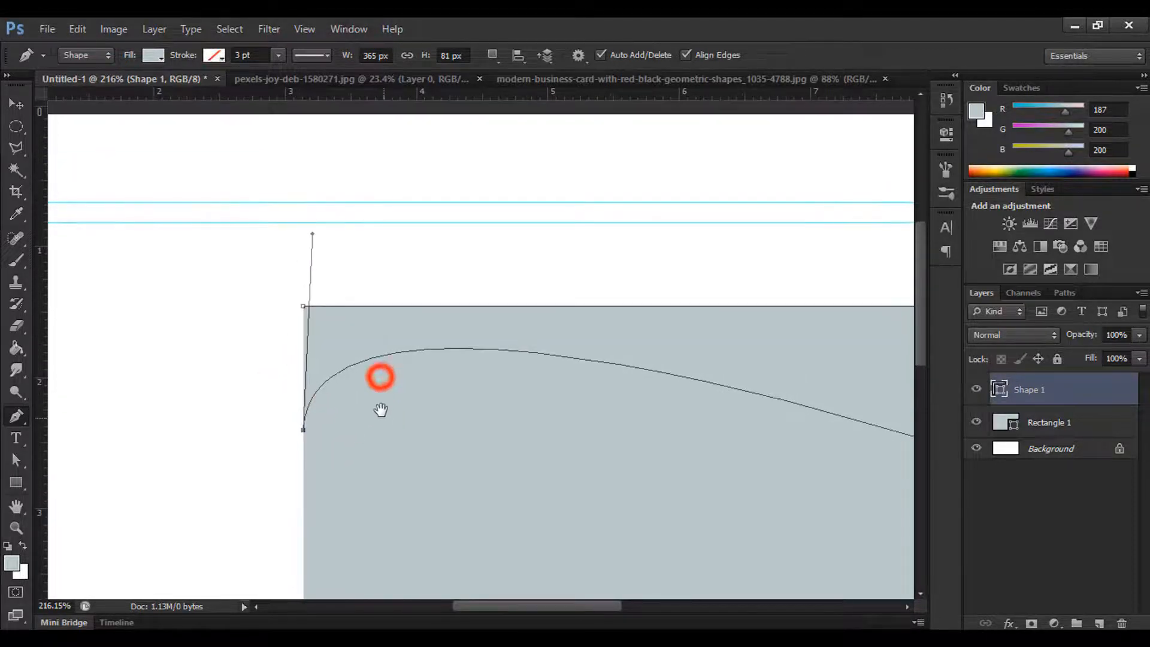
click(303, 307)
Nudge the closed curved shape slightly sideways to align it with the gray rectangle
scroll(449, 434, down, 5)
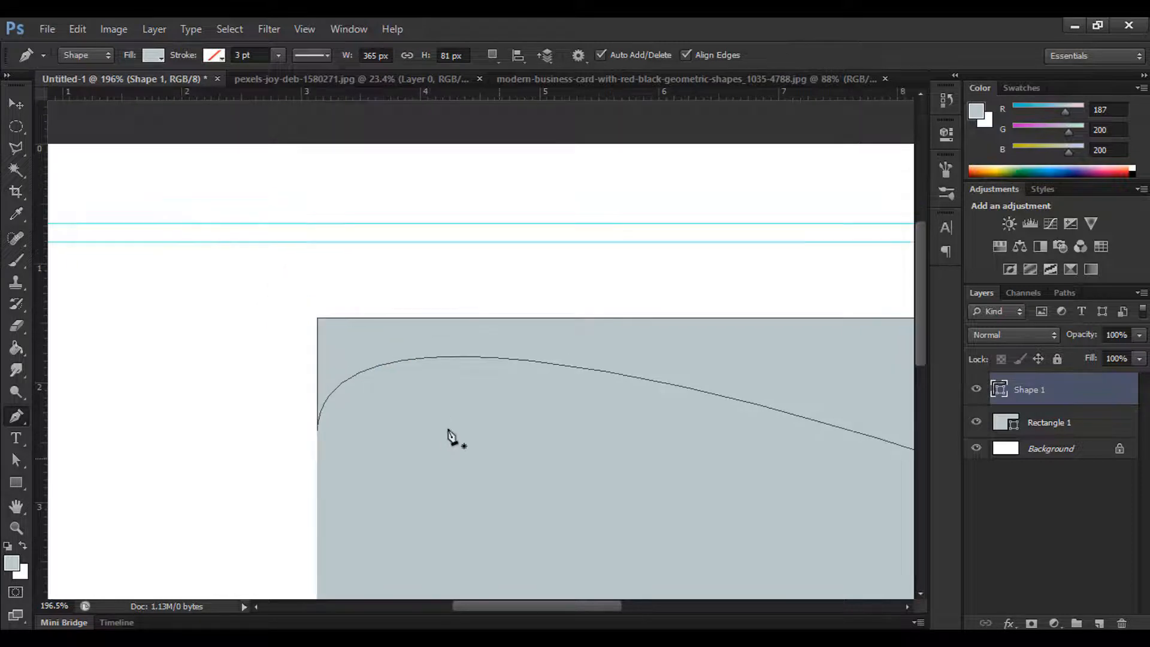
drag(547, 460, 423, 353)
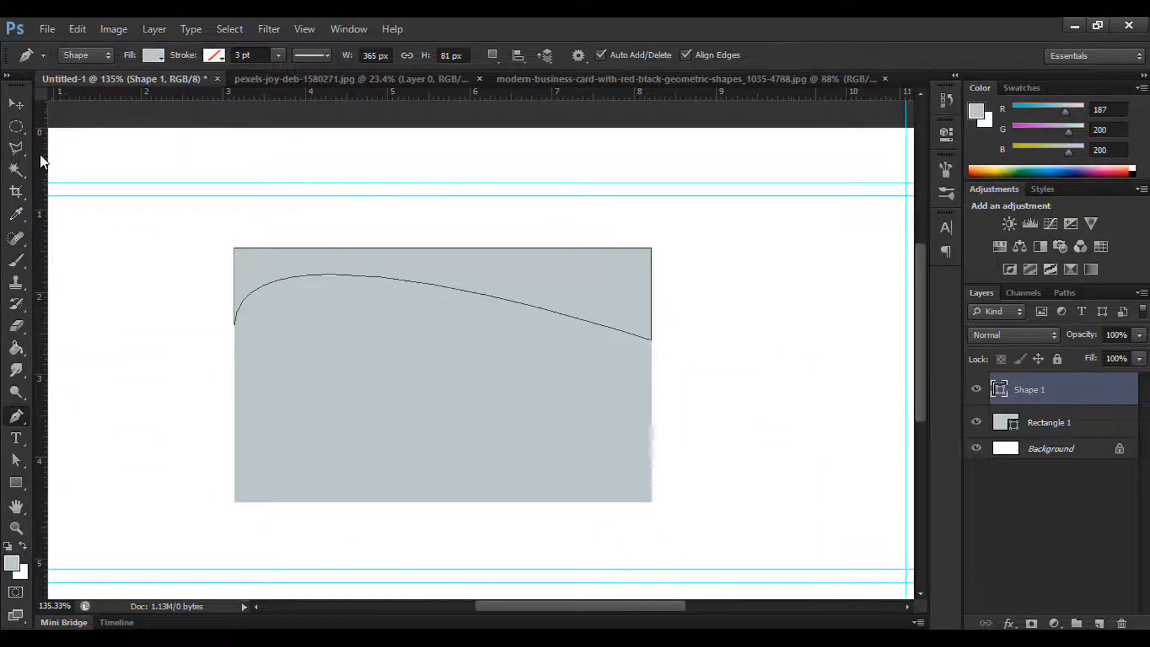
click(25, 106)
mouse_move(503, 277)
mouse_down()
mouse_move(554, 293)
mouse_move(742, 227)
mouse_move(767, 230)
mouse_move(615, 279)
mouse_move(523, 273)
mouse_up()
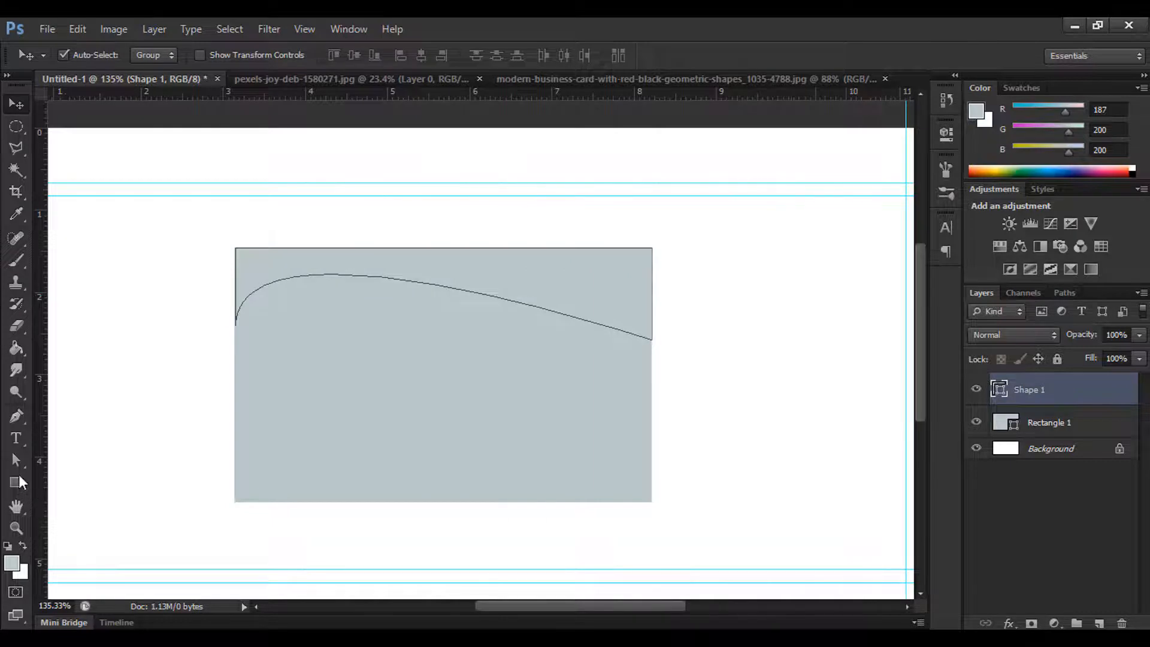
Change the curved shape's fill to the recently used blue
click(17, 416)
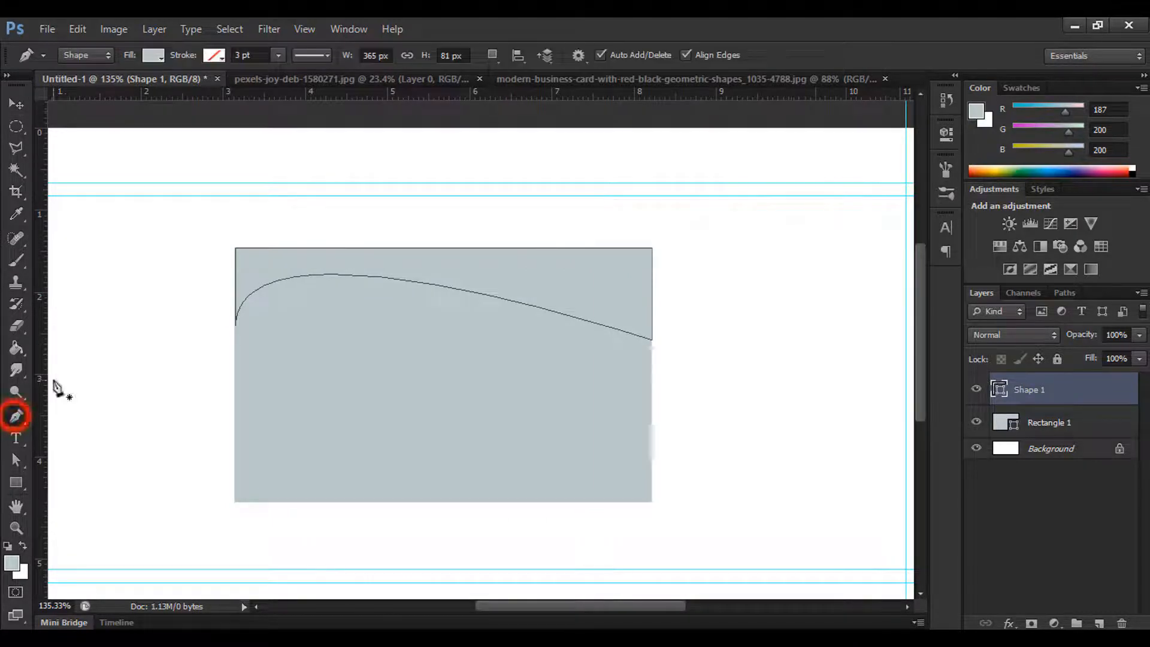
click(153, 55)
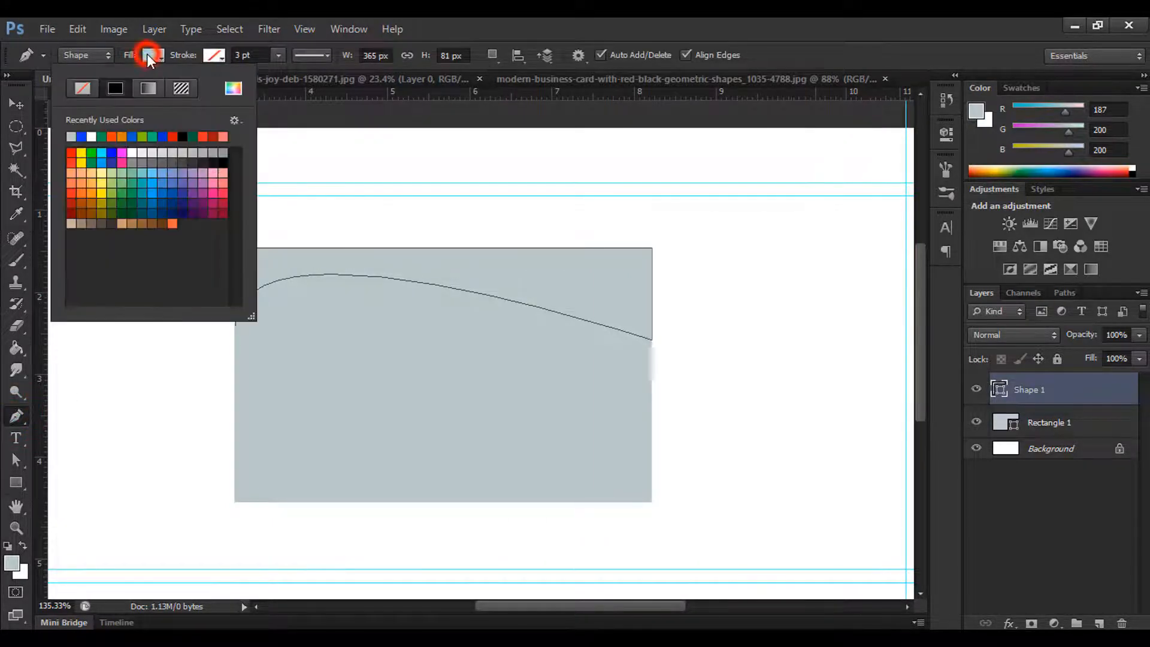
click(86, 137)
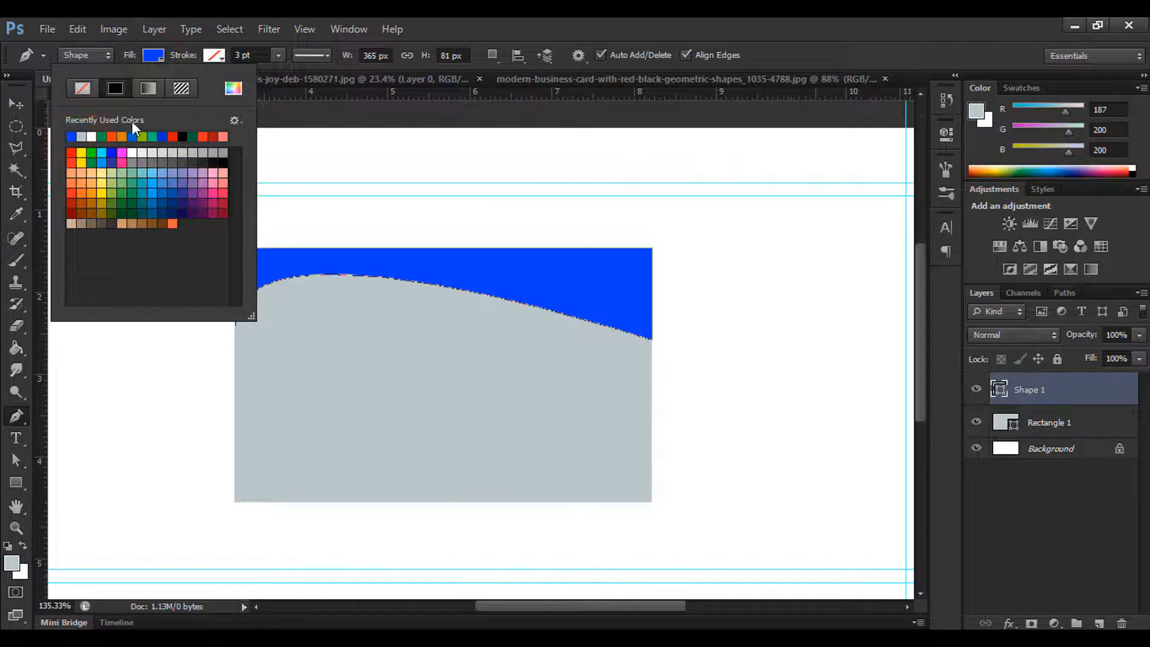
click(154, 56)
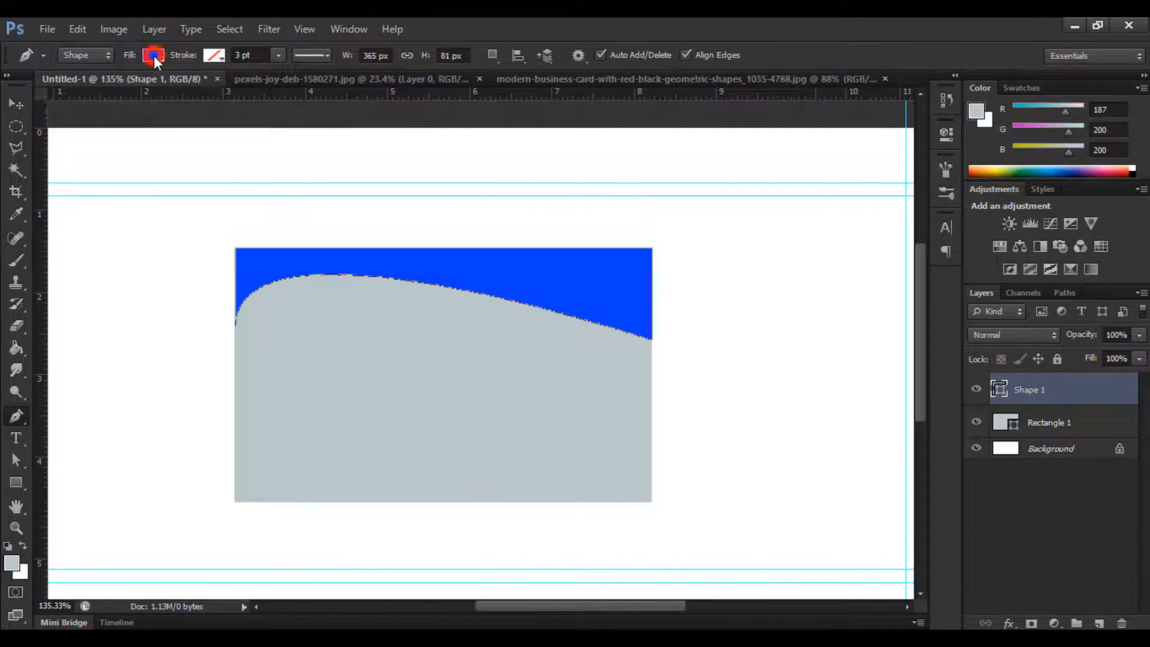
Try a solid black 0.59 pt stroke on the curved shape and set the stroke back to none
click(213, 56)
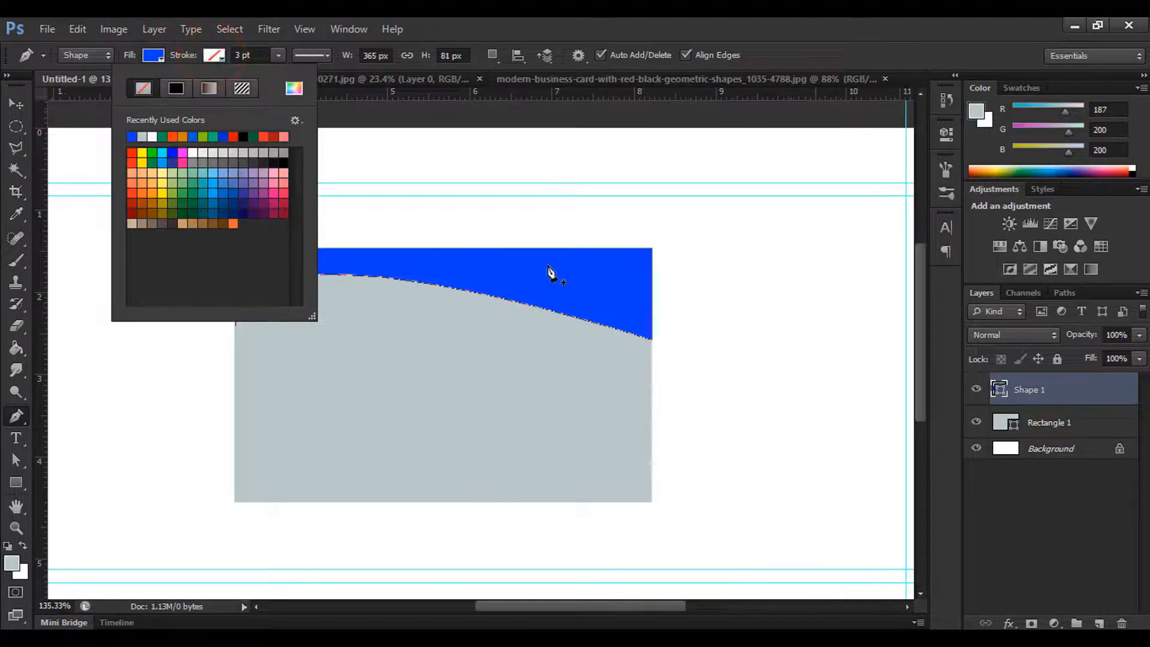
click(177, 88)
click(278, 56)
mouse_move(281, 70)
mouse_down()
mouse_move(296, 76)
mouse_move(271, 71)
mouse_up()
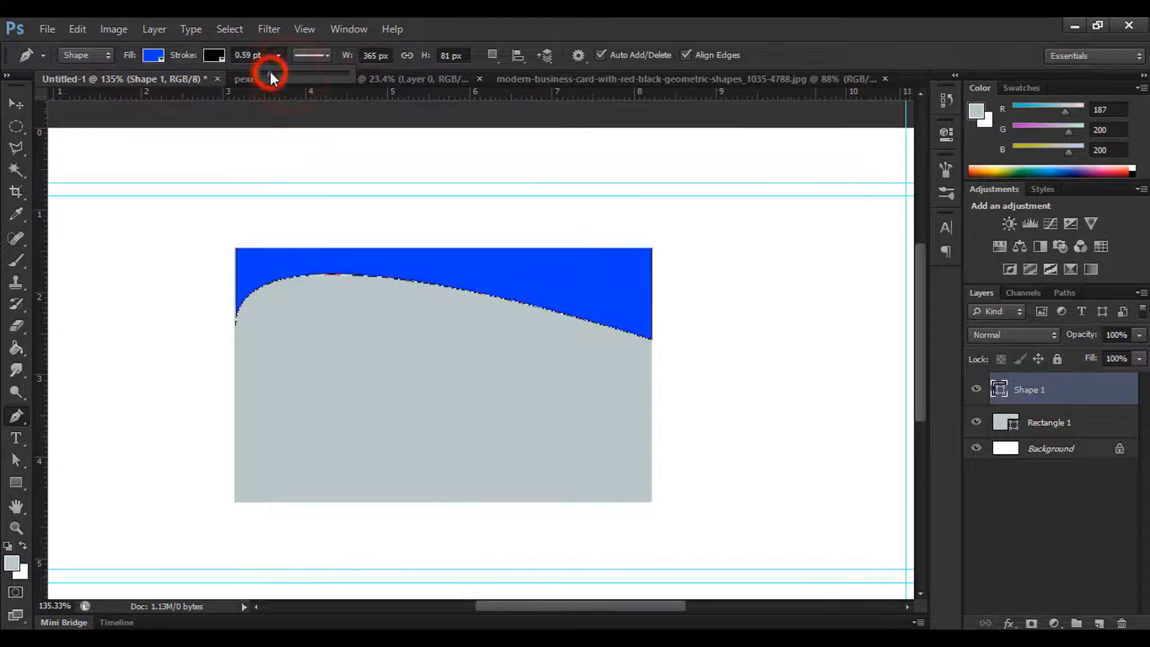
click(214, 56)
click(143, 88)
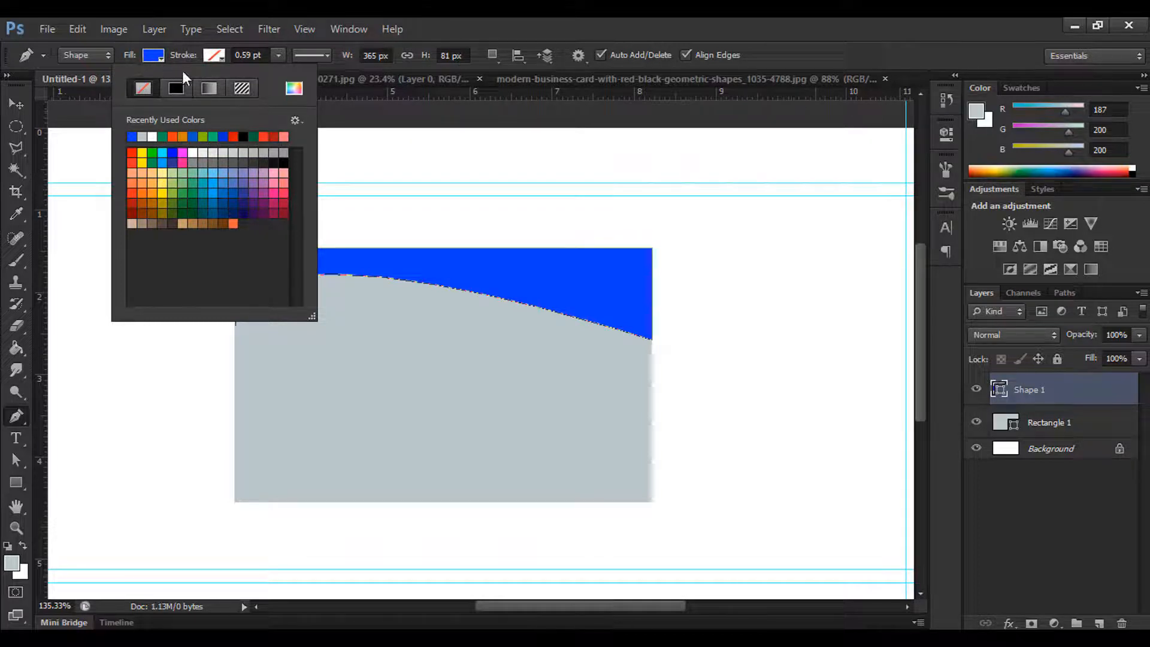
click(215, 54)
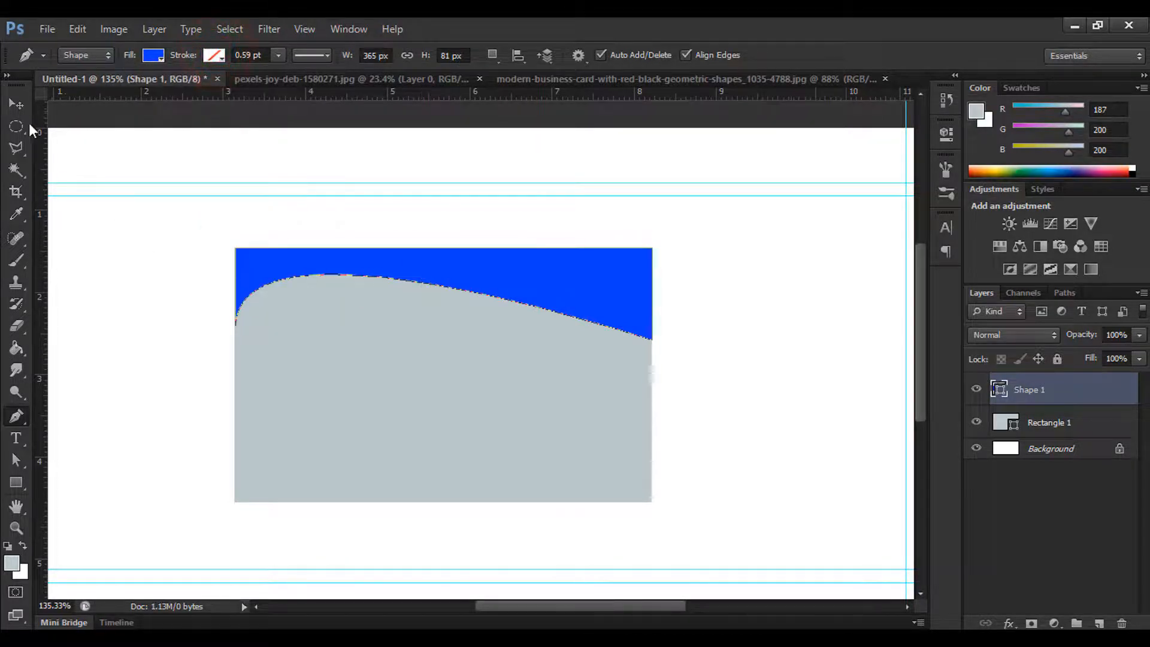
Move the blue curved shape down inside the gray rectangle and duplicate it, placing the copy slightly higher
click(18, 103)
click(473, 277)
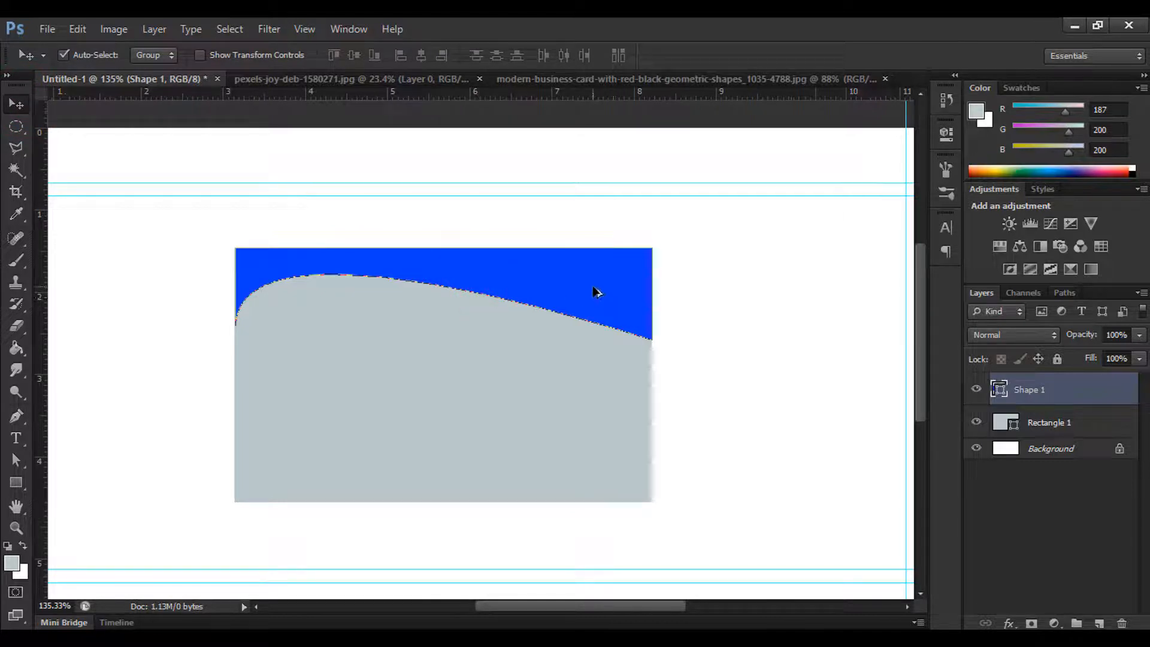
drag(596, 292, 596, 340)
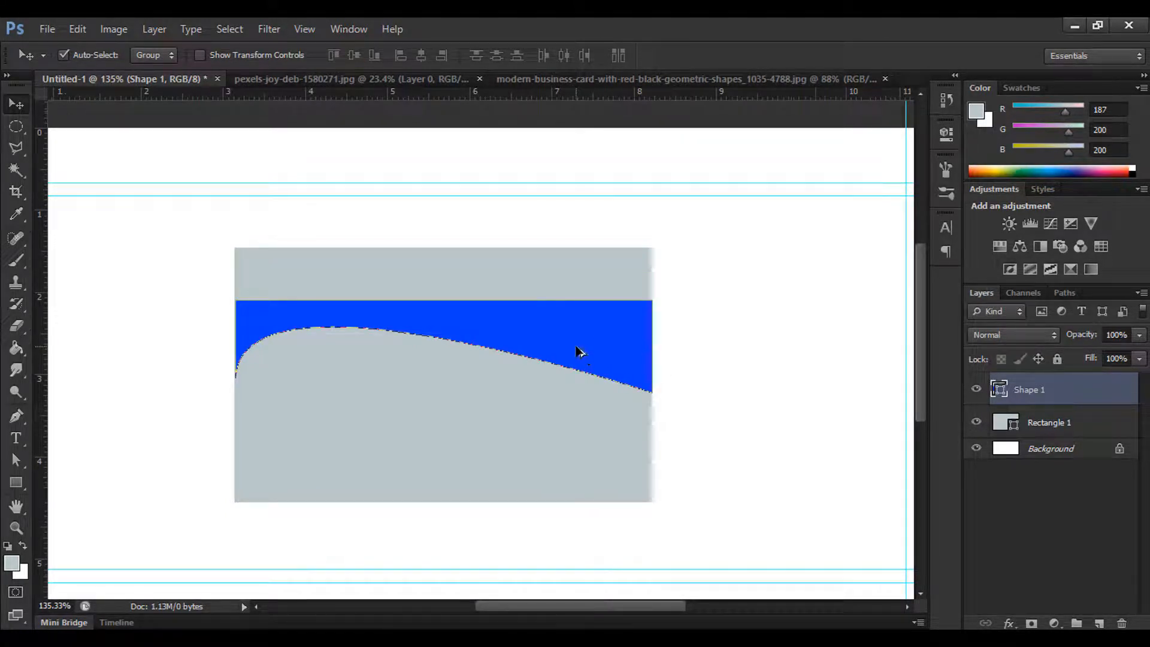
drag(580, 352, 575, 332)
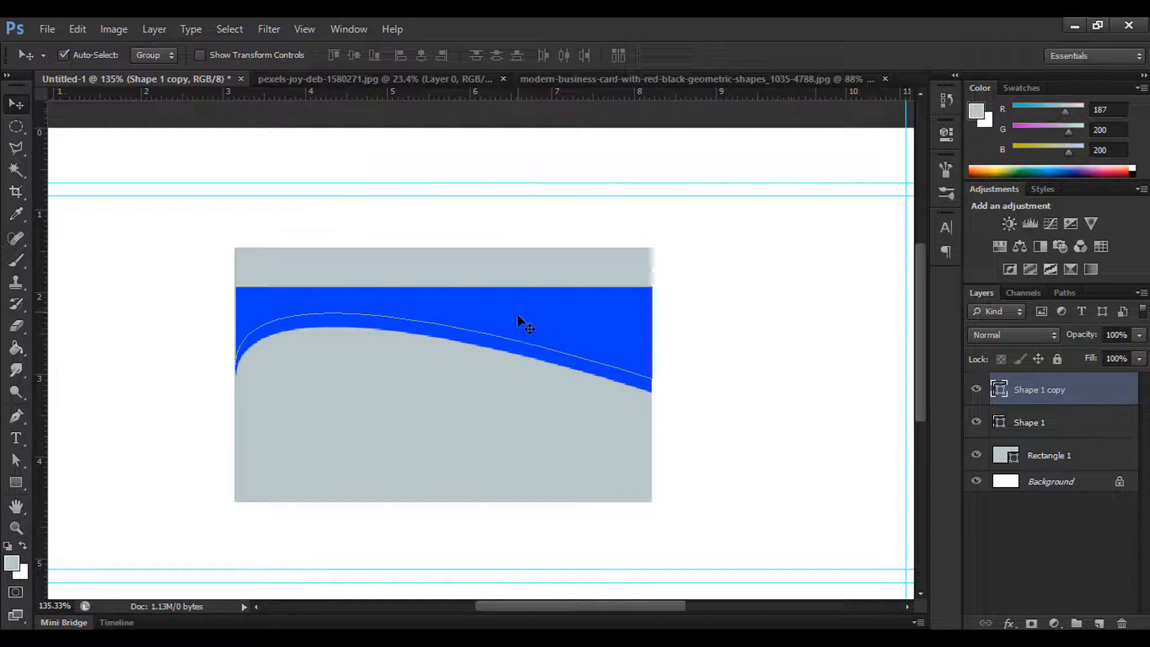
Set the foreground color to cyan 08d0d7 and fill the copied curved shape with it
click(10, 564)
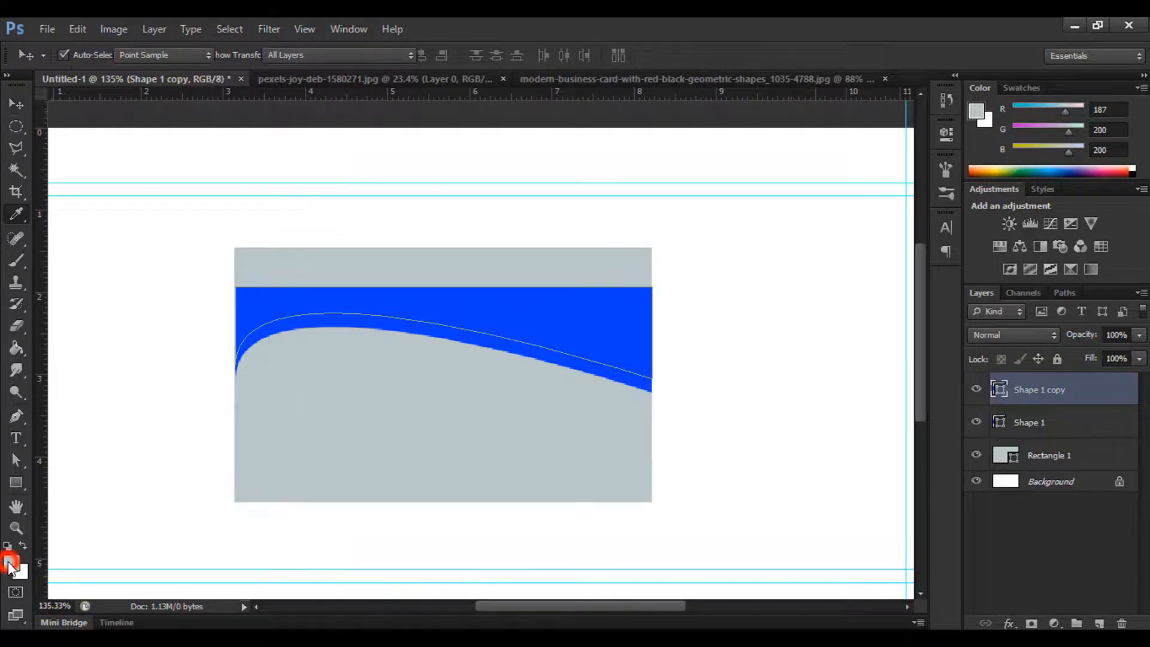
click(802, 308)
drag(802, 309, 803, 321)
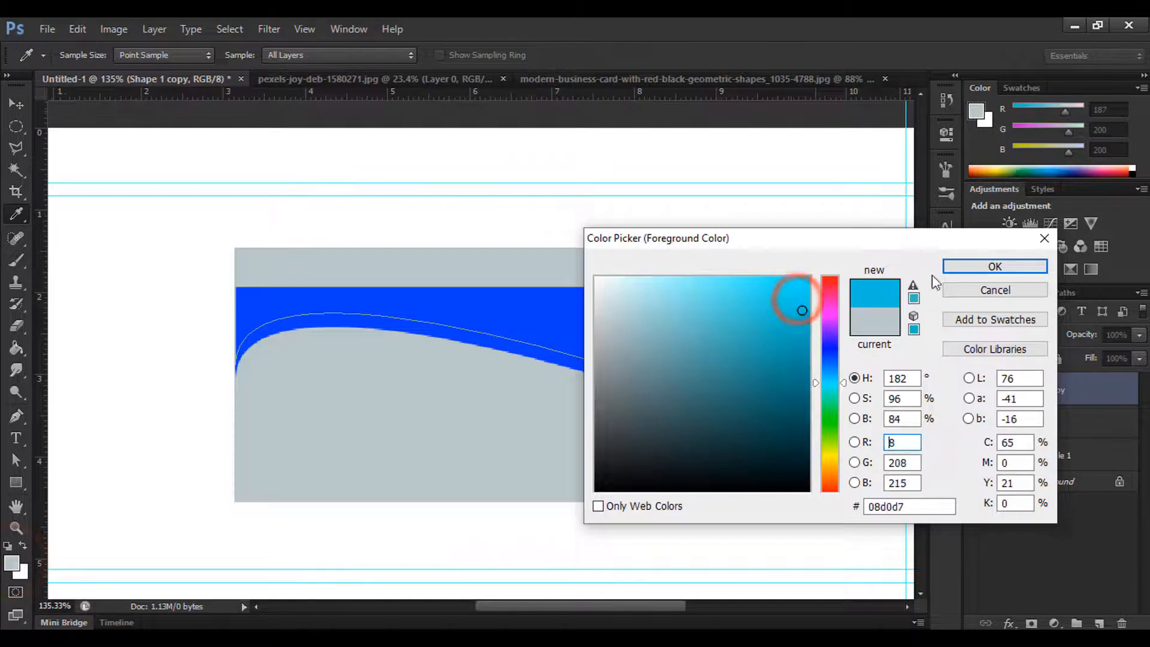
click(986, 266)
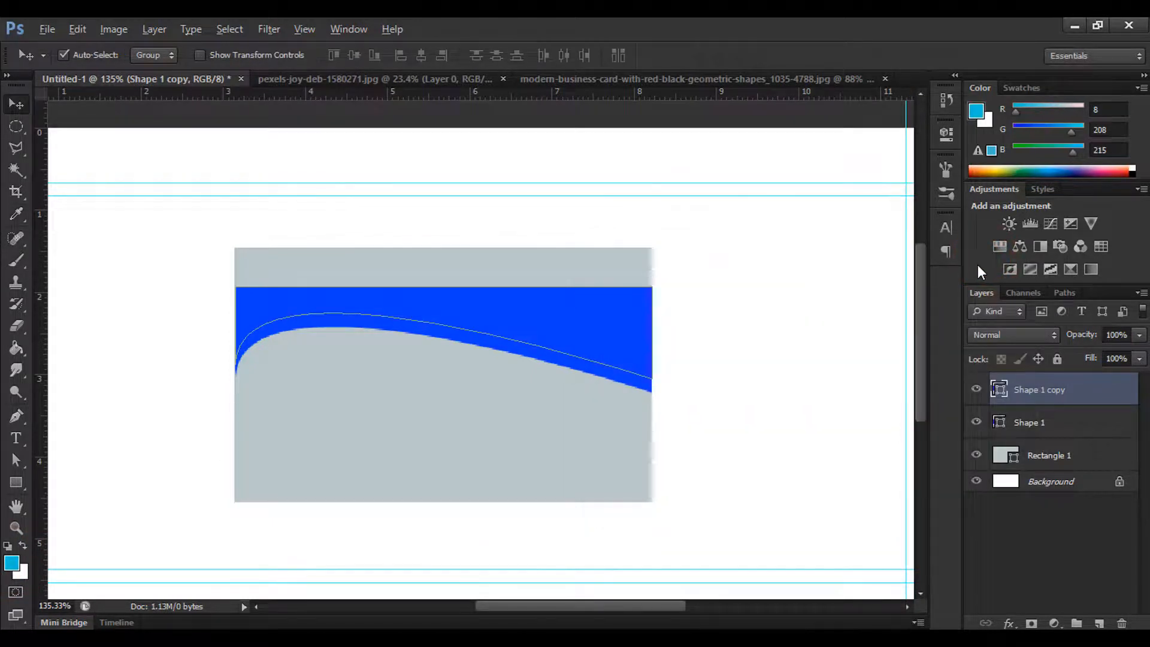
key(alt+BackSpace)
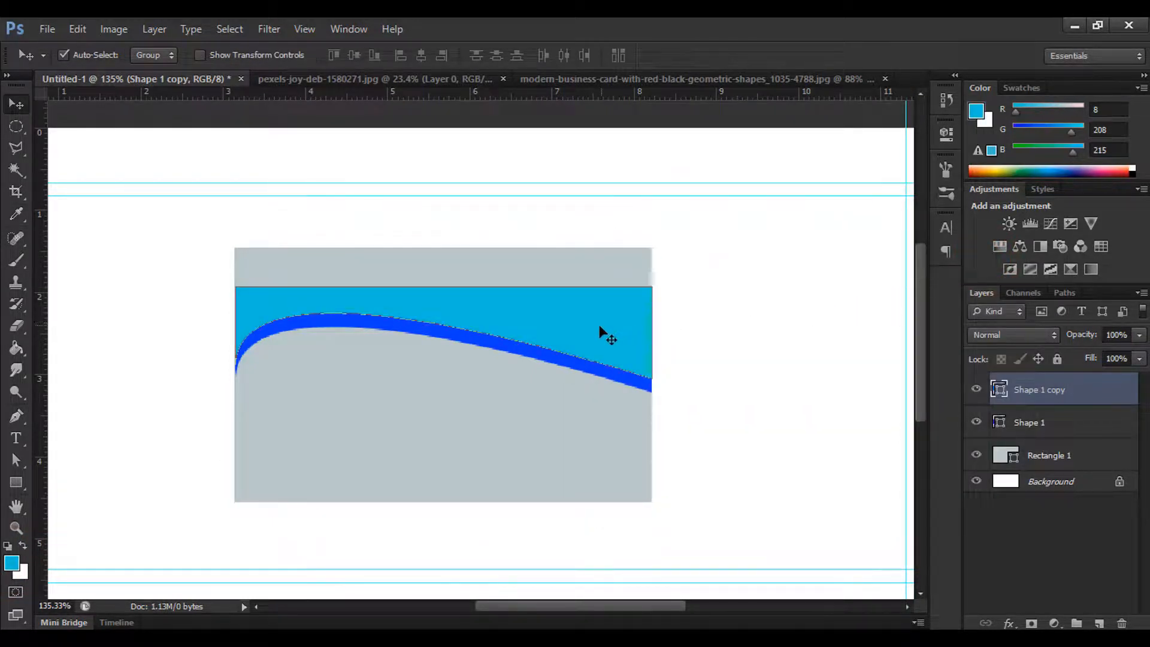
Duplicate the cyan curved shape slightly higher and fill the new copy with purple 9508d7
drag(594, 329, 592, 314)
key(ctrl+j)
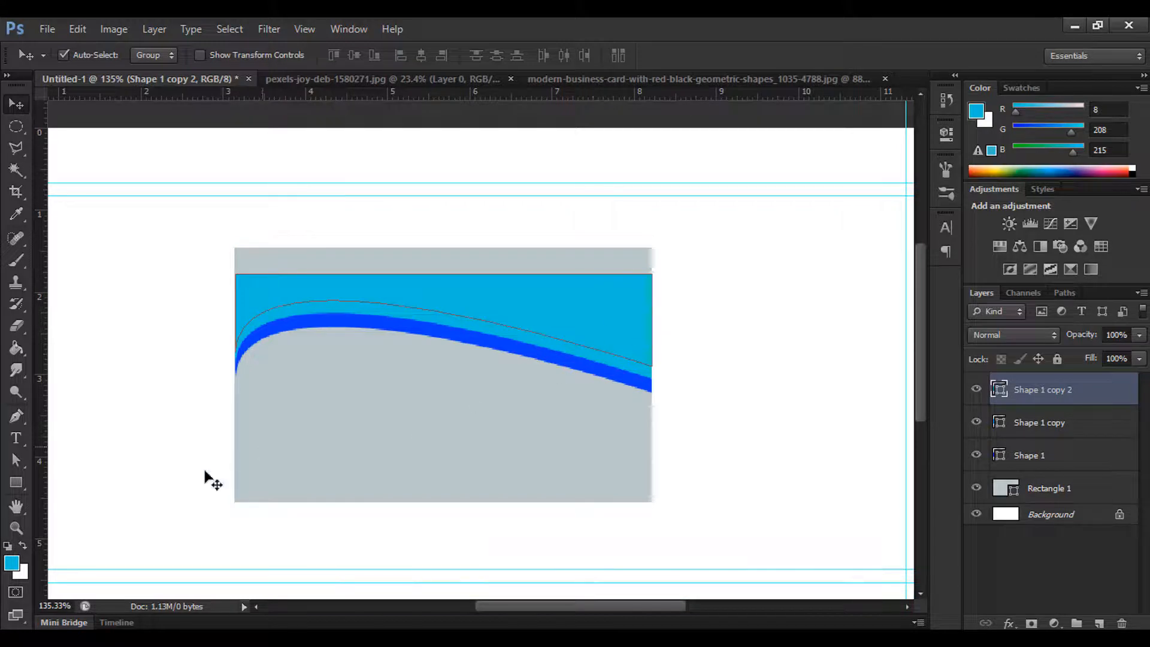
click(11, 564)
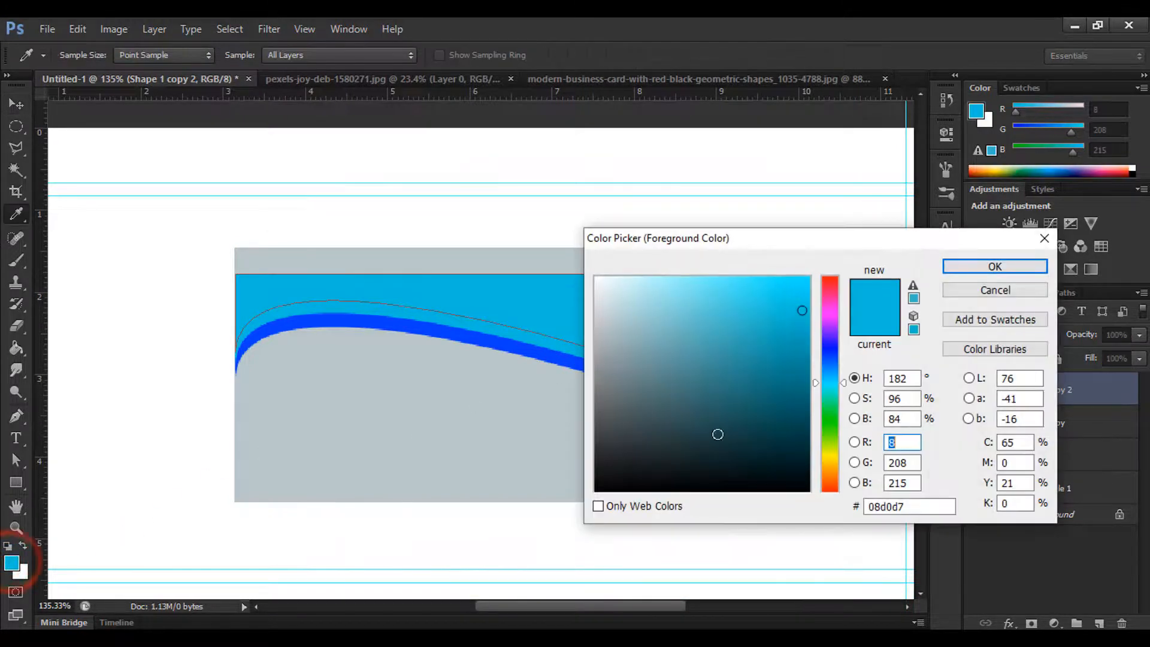
click(824, 325)
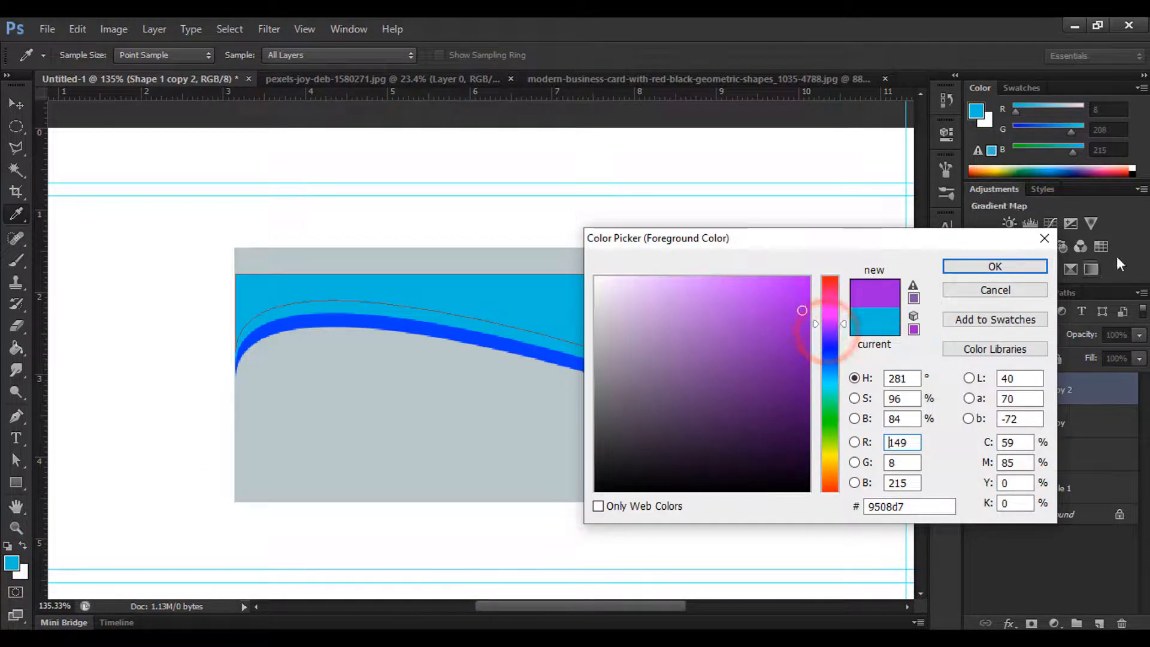
click(995, 267)
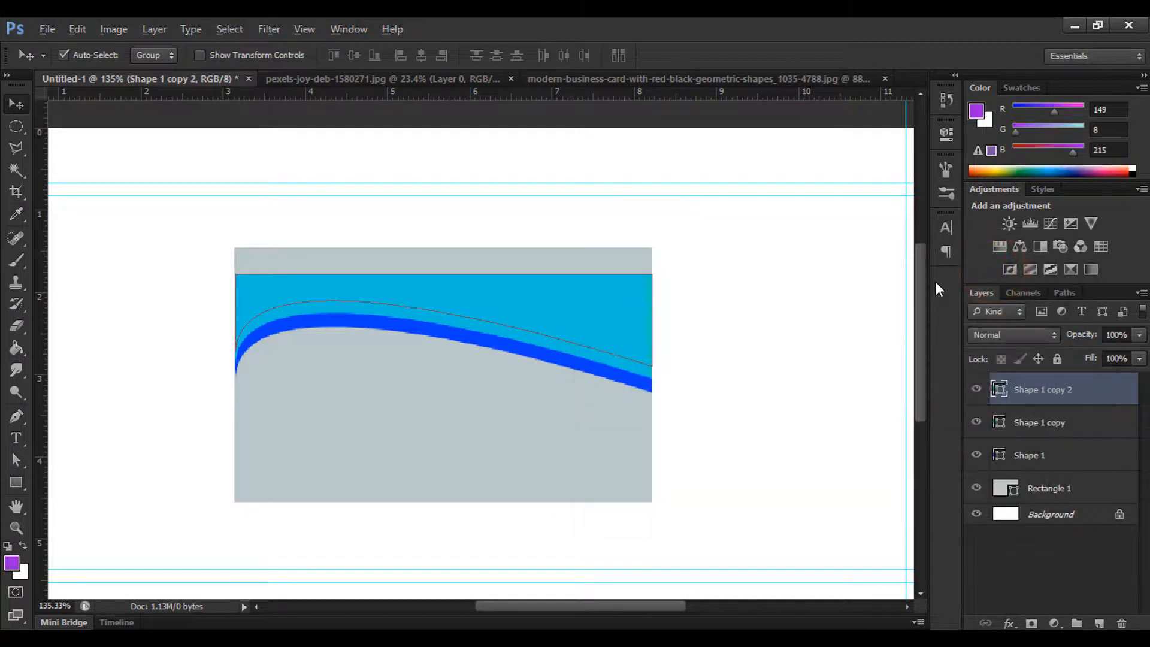
key(alt+BackSpace)
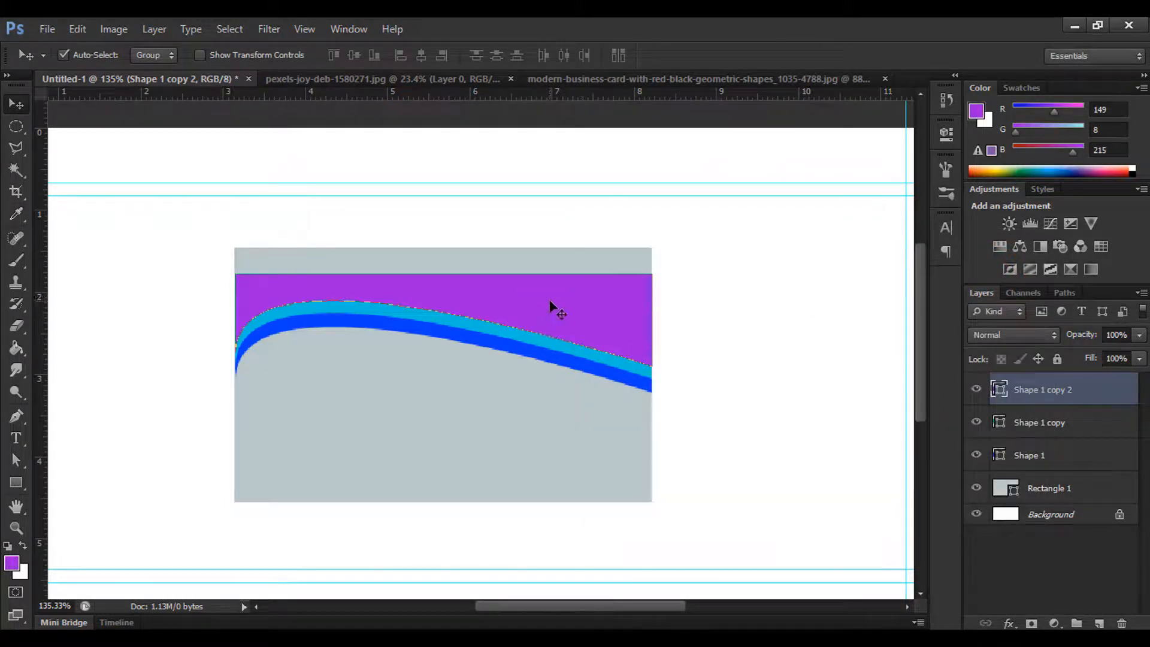
Duplicate the purple curved shape slightly higher and fill the new copy with yellow d0d708
drag(563, 318, 561, 303)
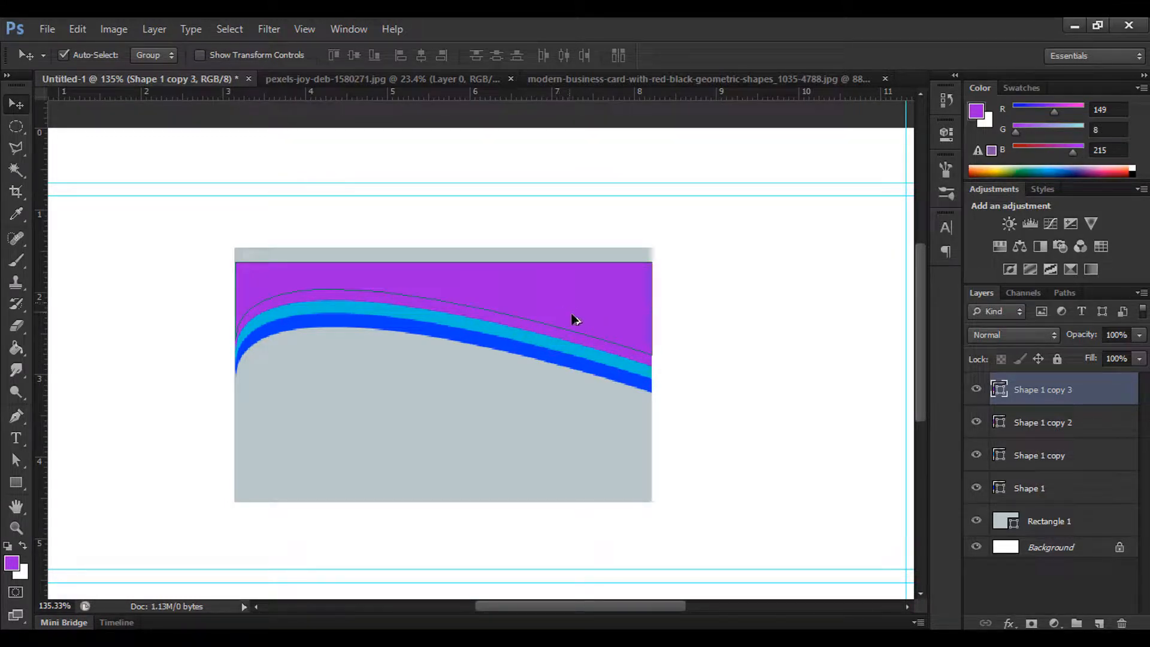
click(12, 563)
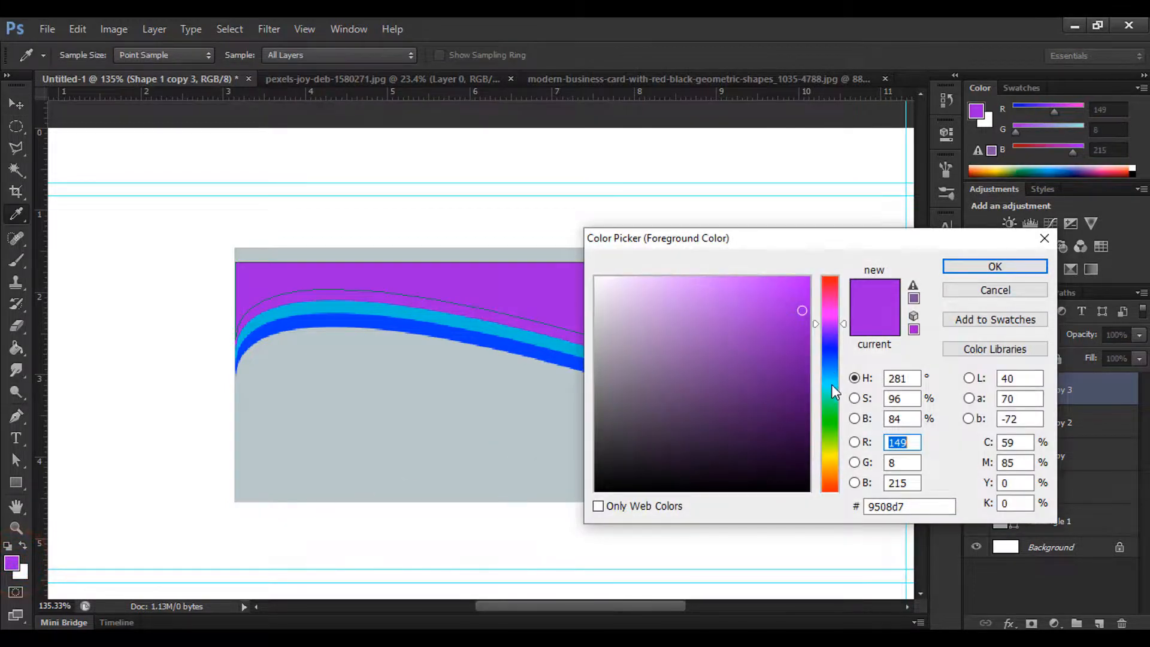
click(830, 376)
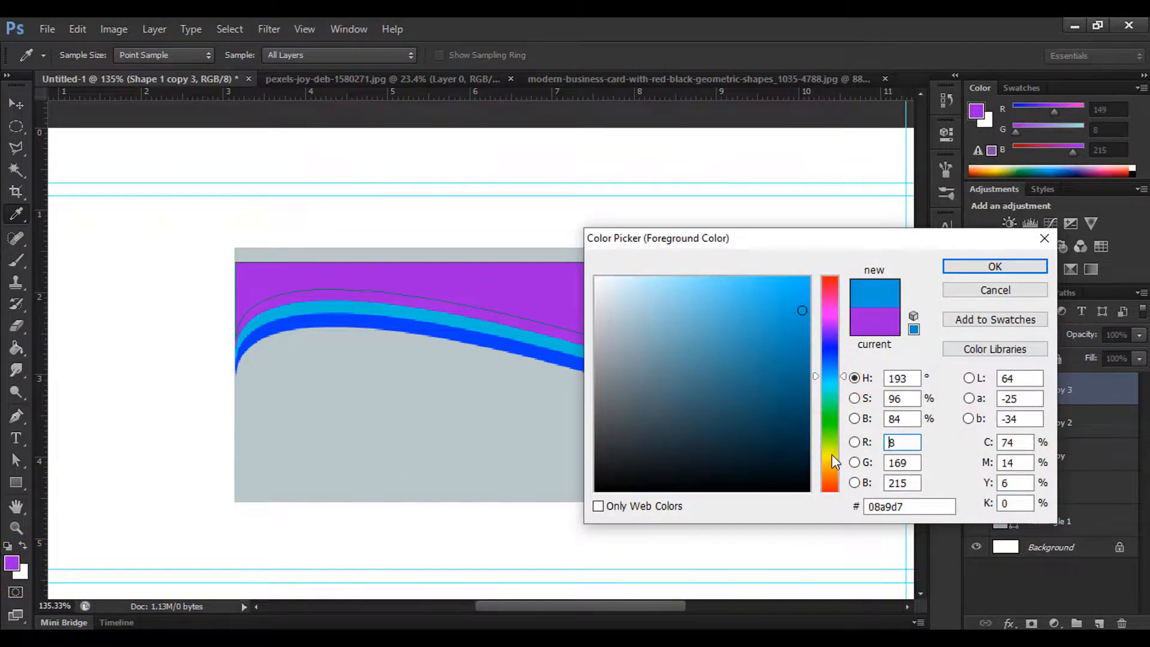
click(833, 456)
click(964, 266)
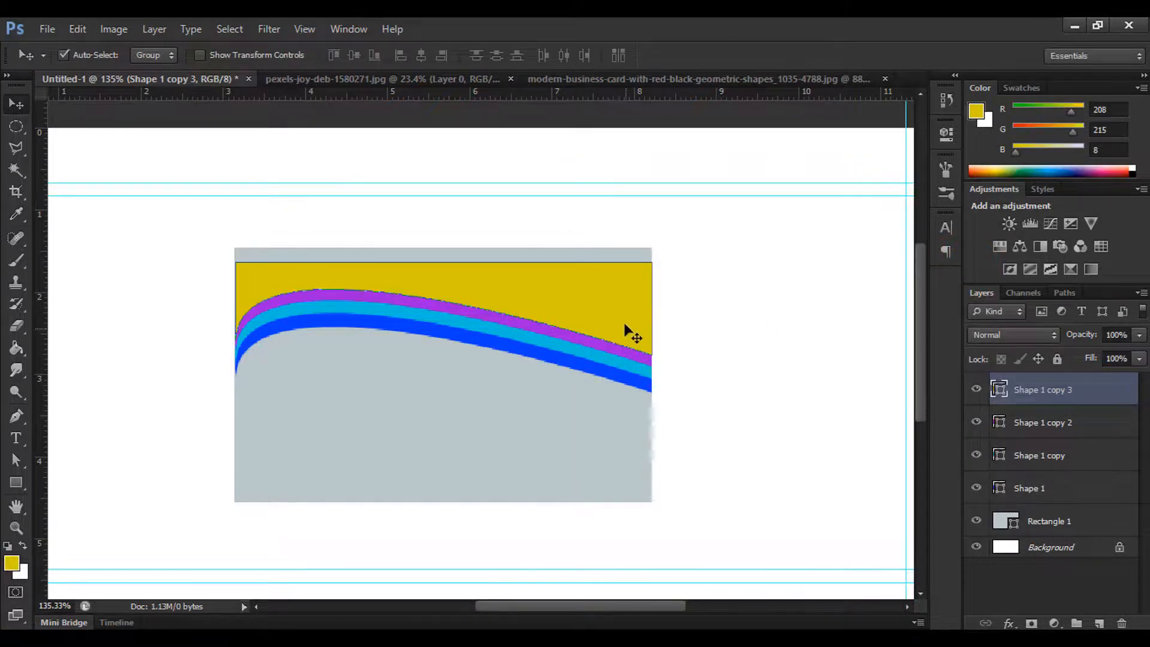
Duplicate the yellow curved shape up to the gray rectangle's top edge, fill the copy with dark brown 571b03, and deselect it
drag(620, 318, 619, 302)
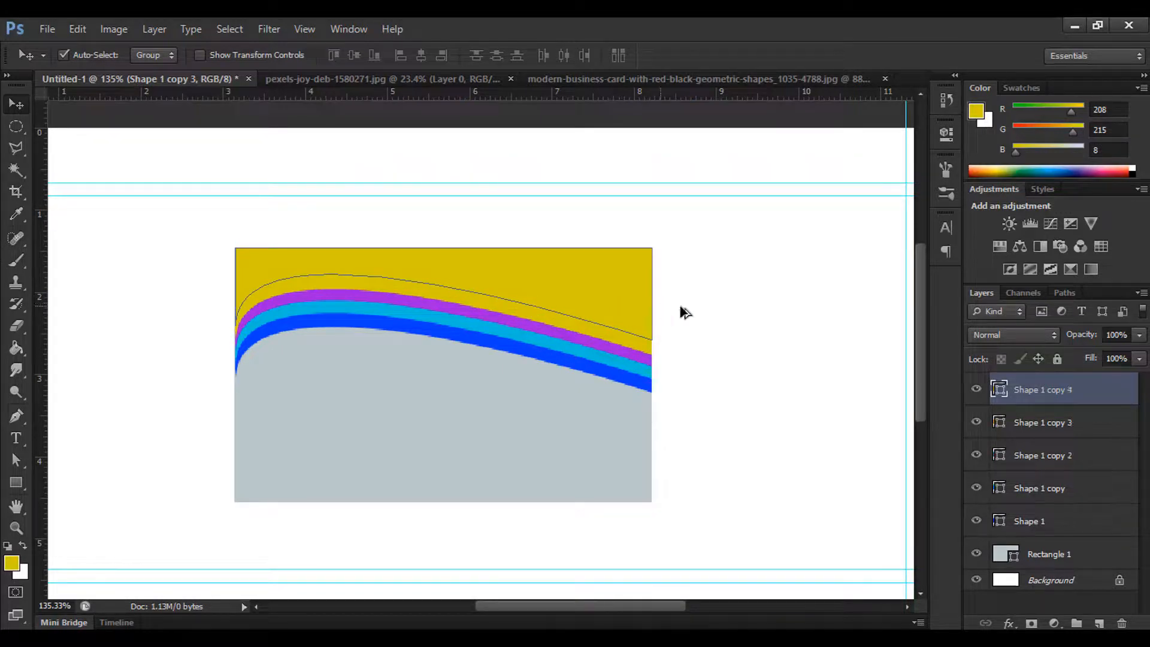
click(14, 565)
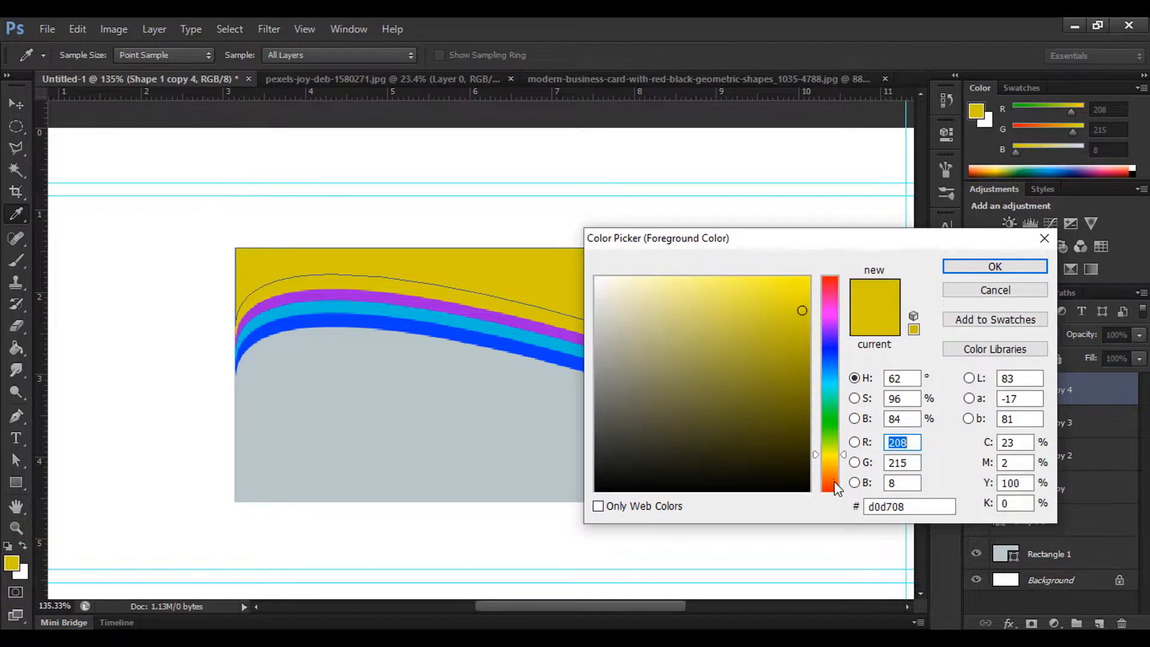
click(834, 482)
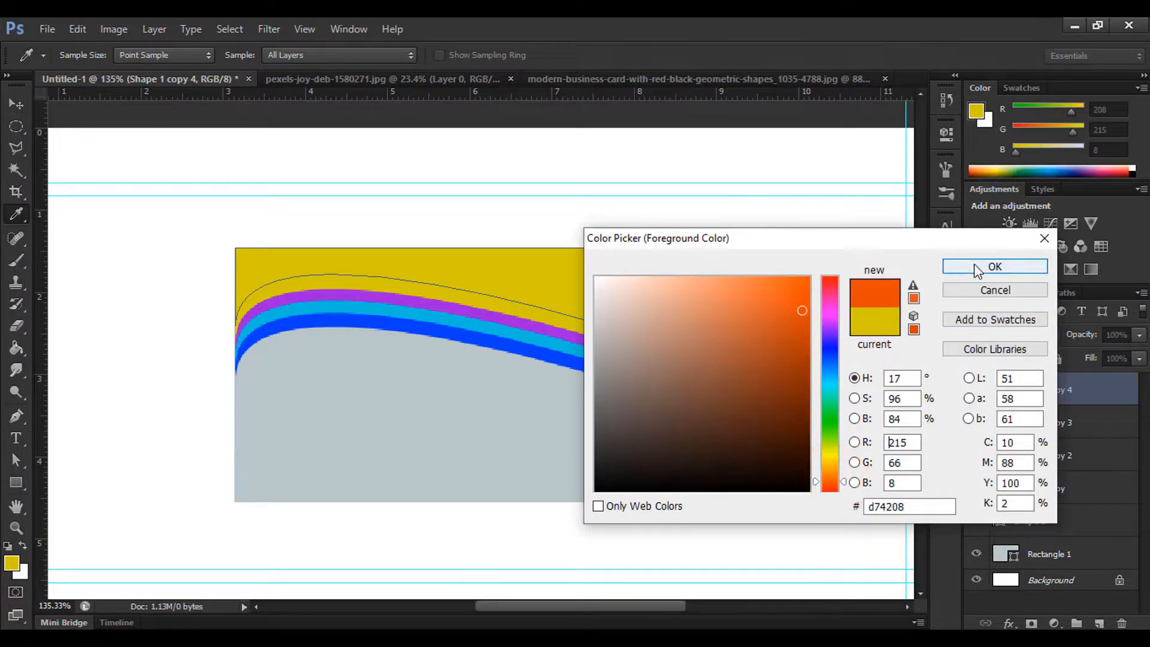
click(799, 477)
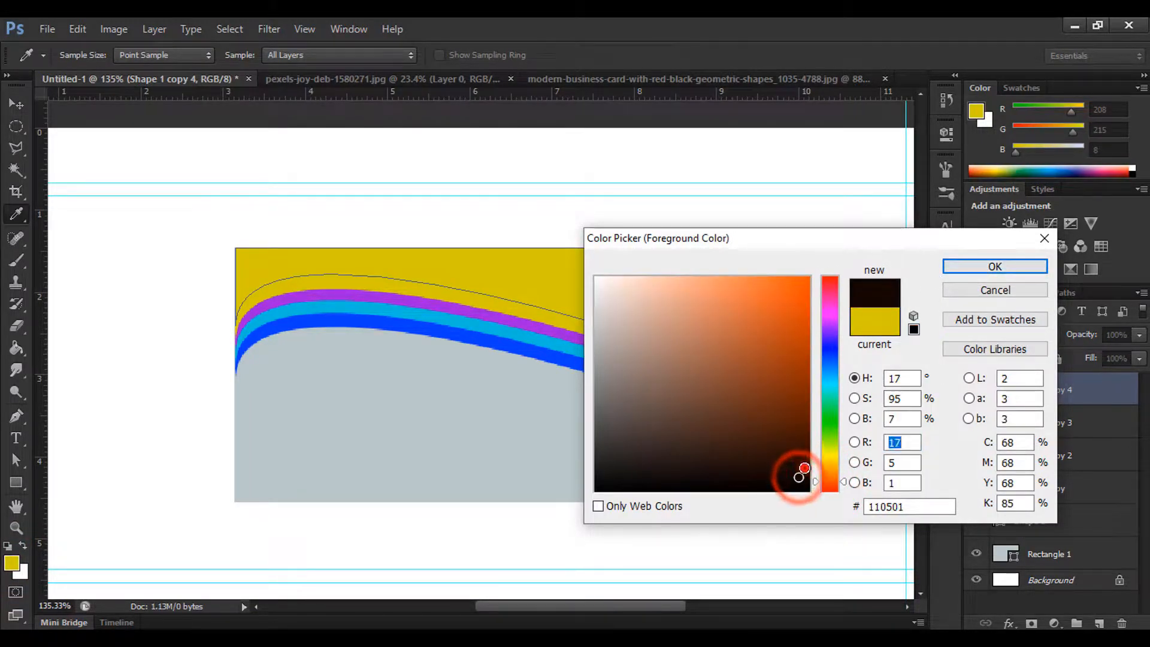
drag(799, 477, 803, 418)
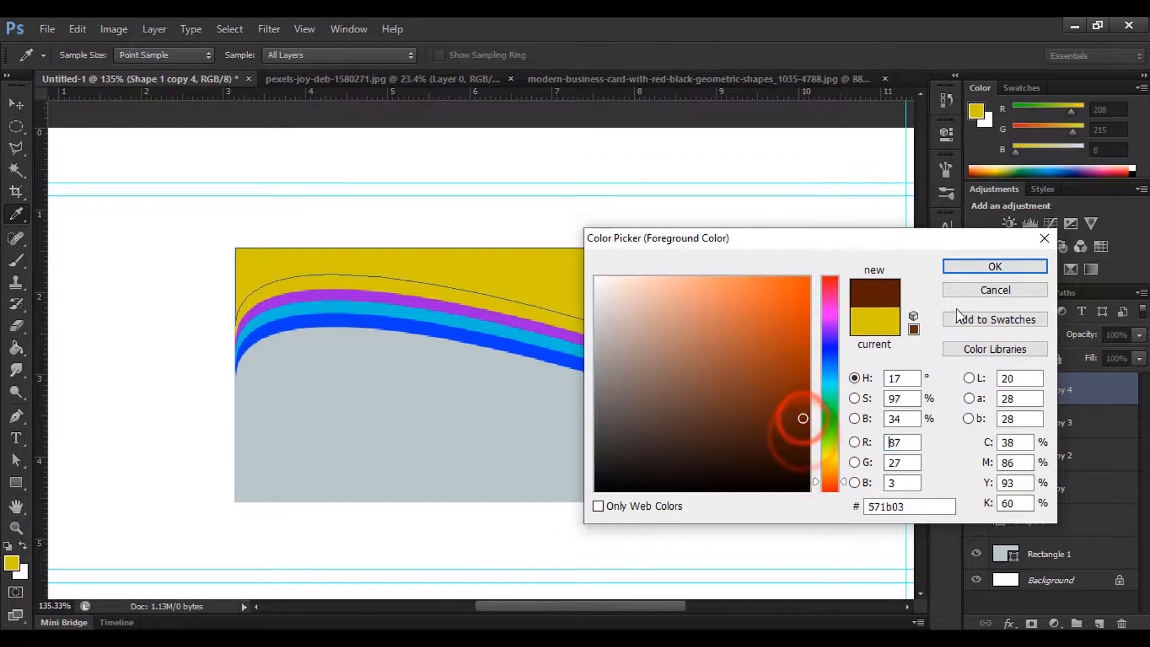
click(993, 265)
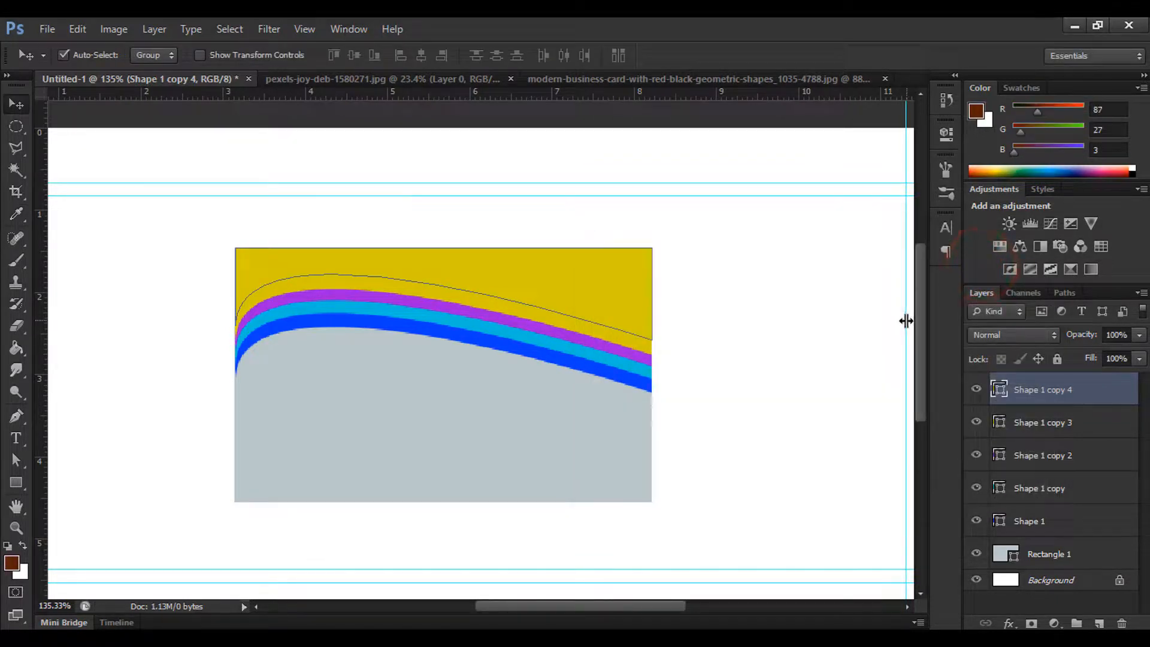
key(alt+BackSpace)
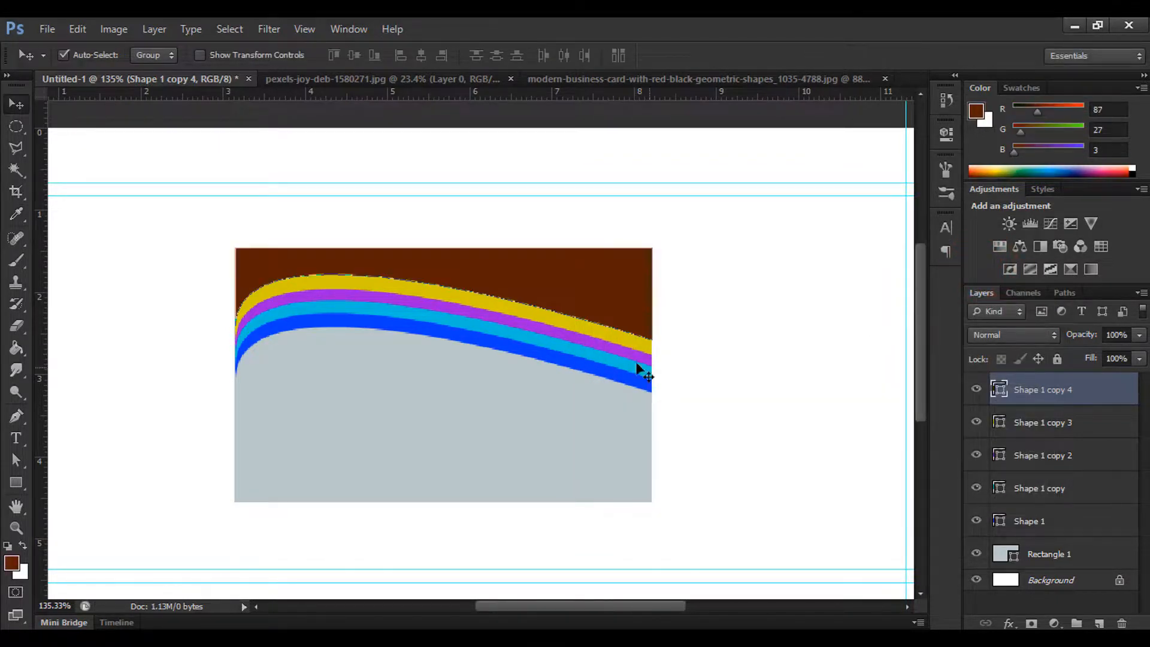
click(743, 314)
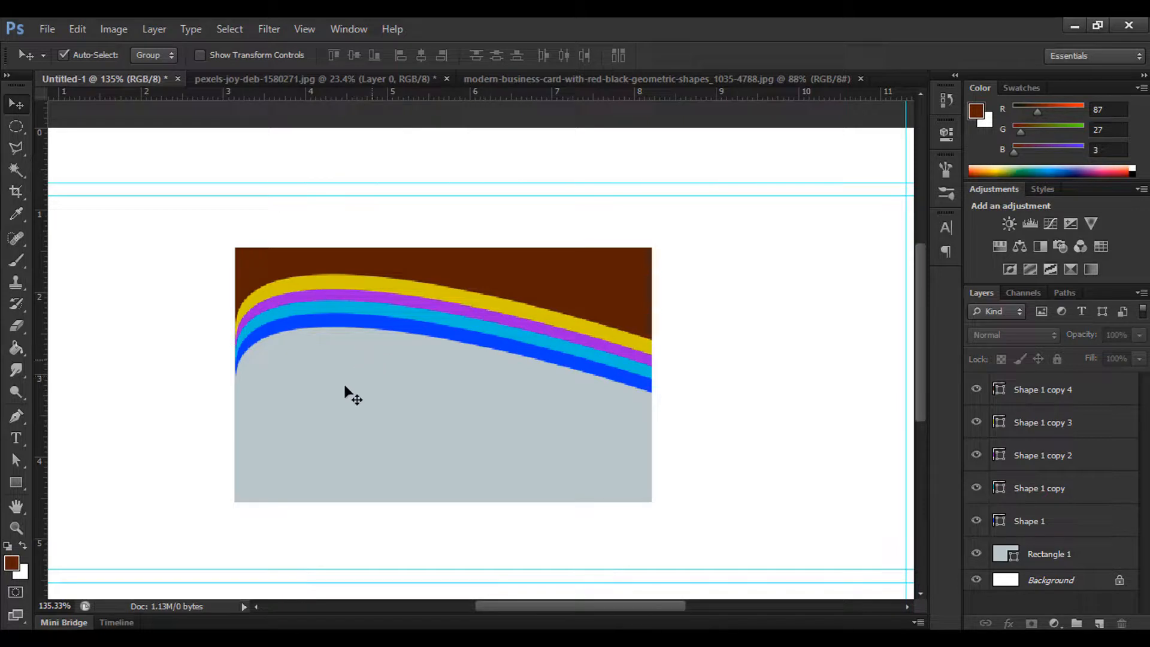
Activate the Pen tool and change its mode to Path
click(17, 417)
click(103, 417)
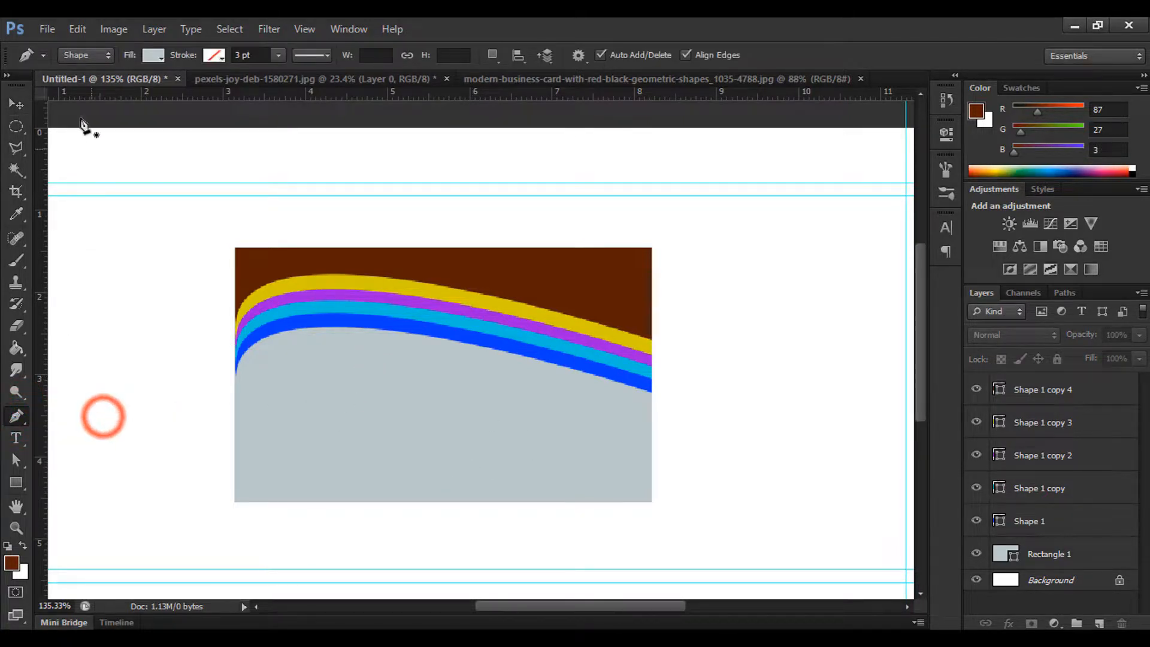
click(76, 54)
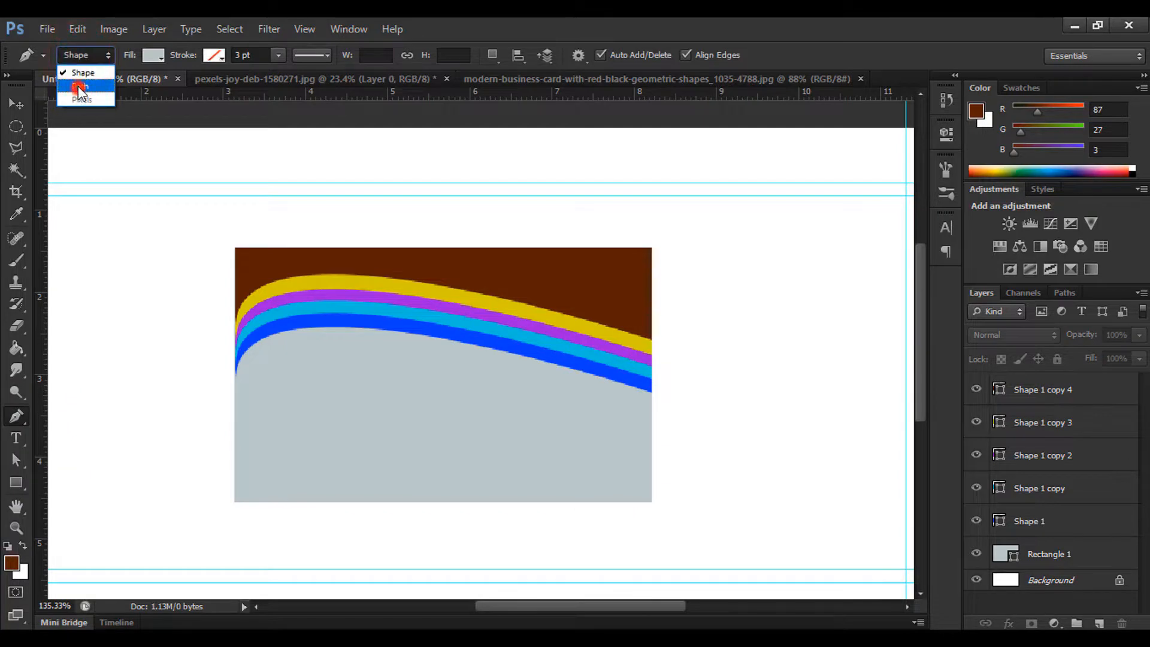
click(78, 87)
click(88, 53)
click(84, 86)
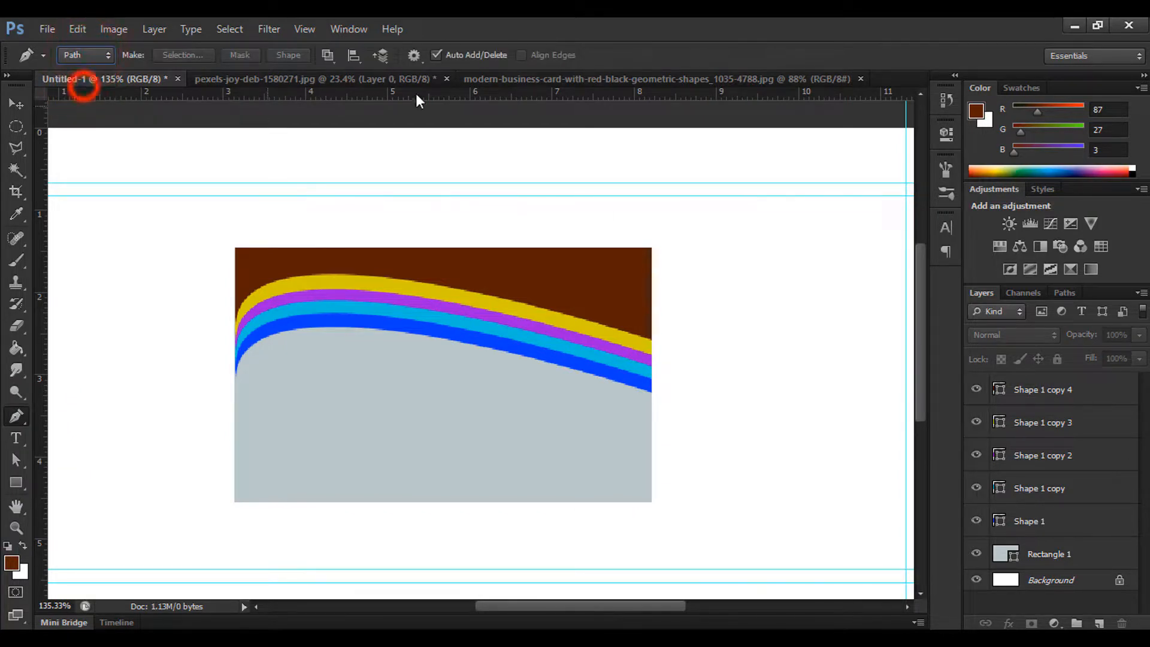
Switch to the portrait cutout document and set the Pen tool's mode to Shape
click(365, 78)
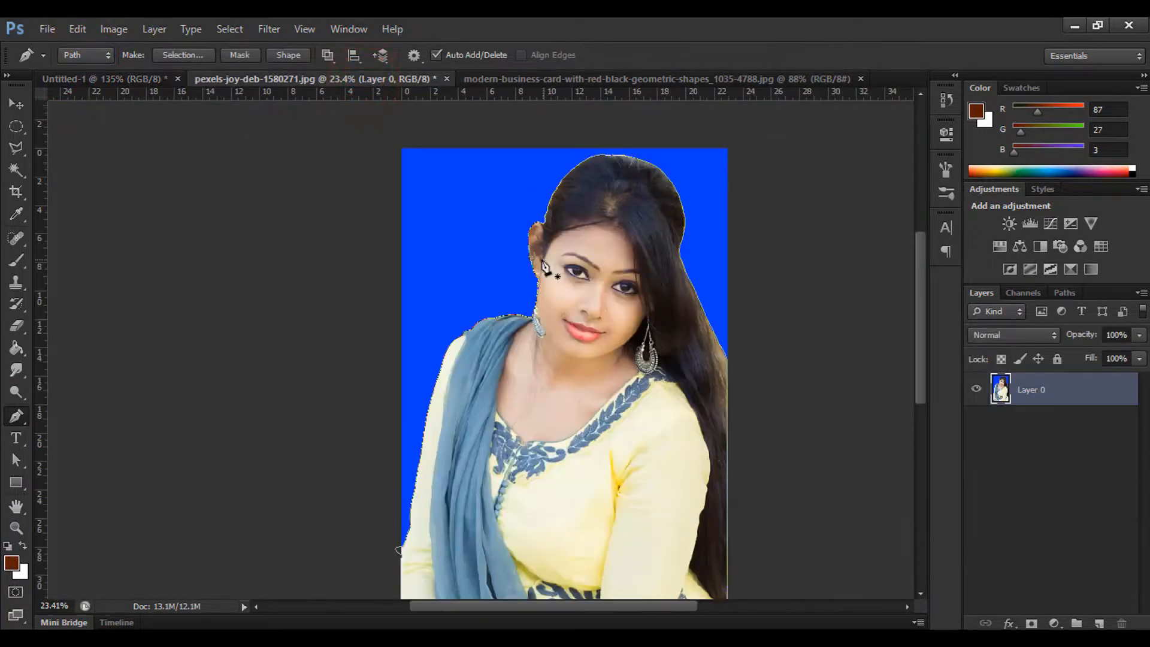
click(84, 55)
click(79, 69)
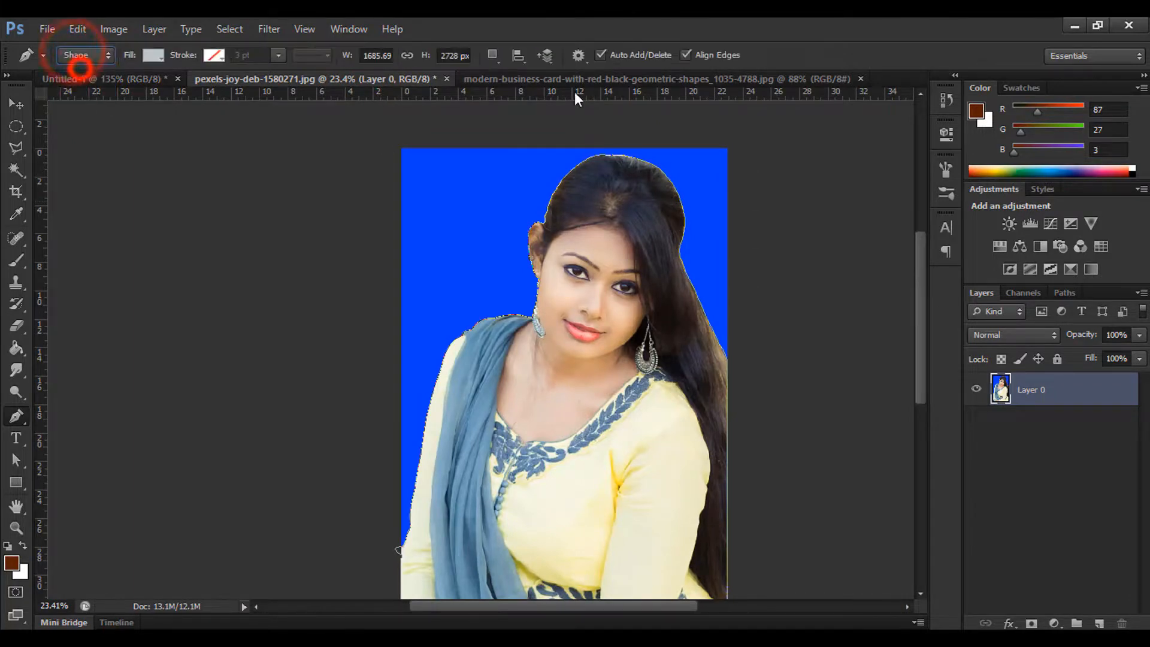
View the red and black business card reference image and return to the layered curved card design
click(624, 80)
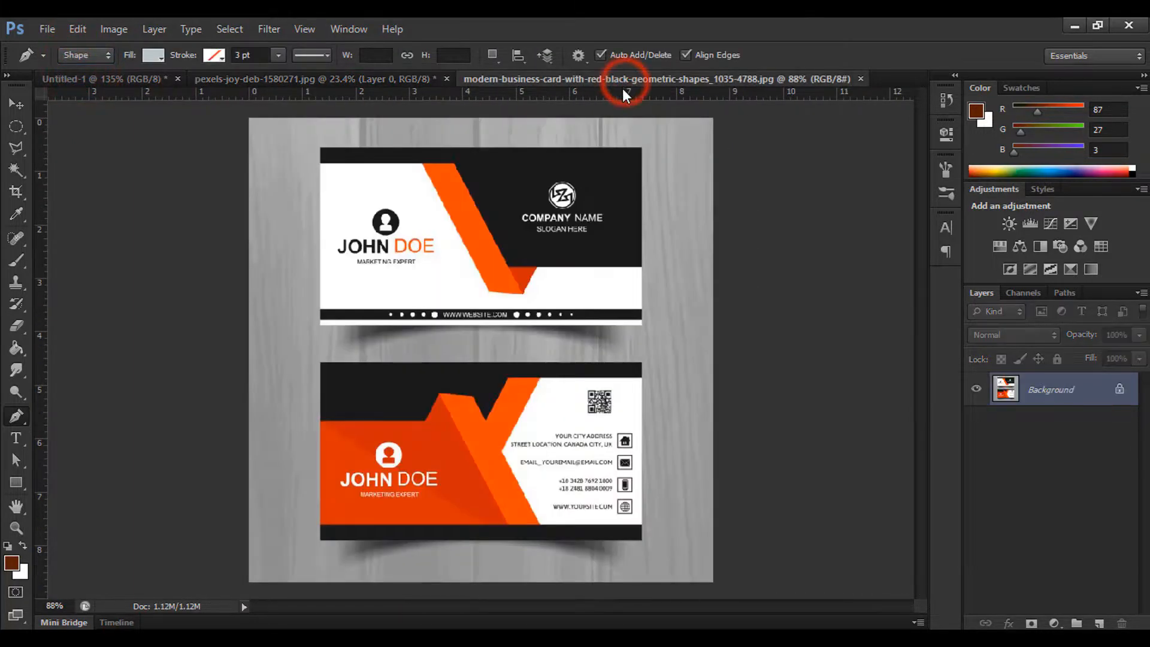
click(142, 79)
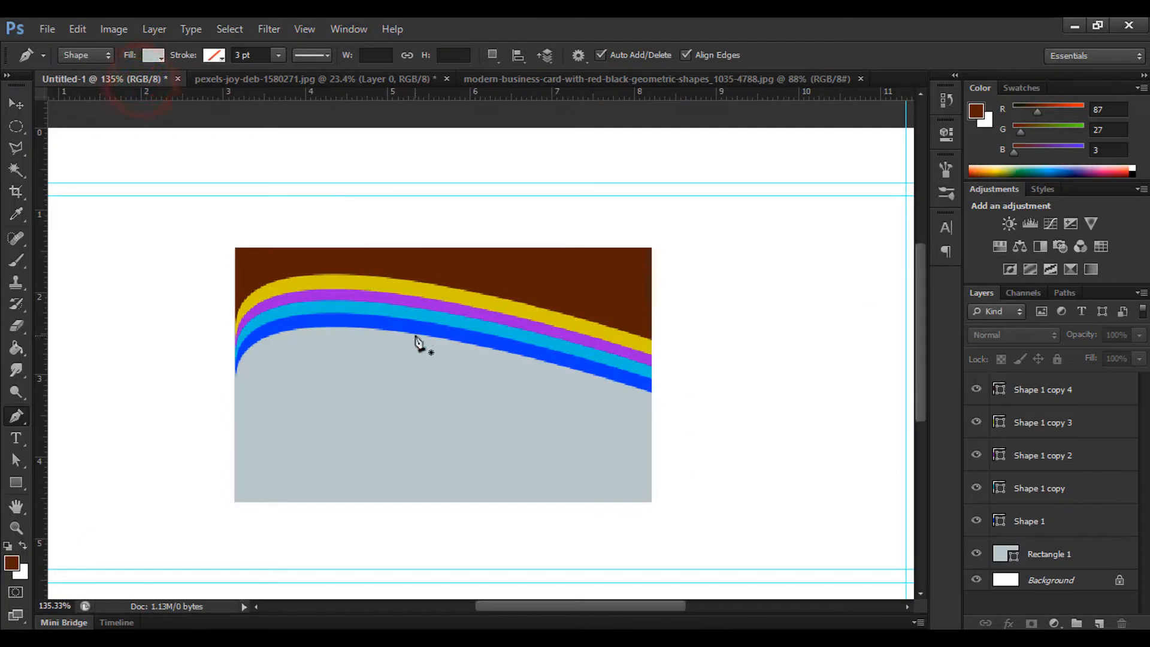